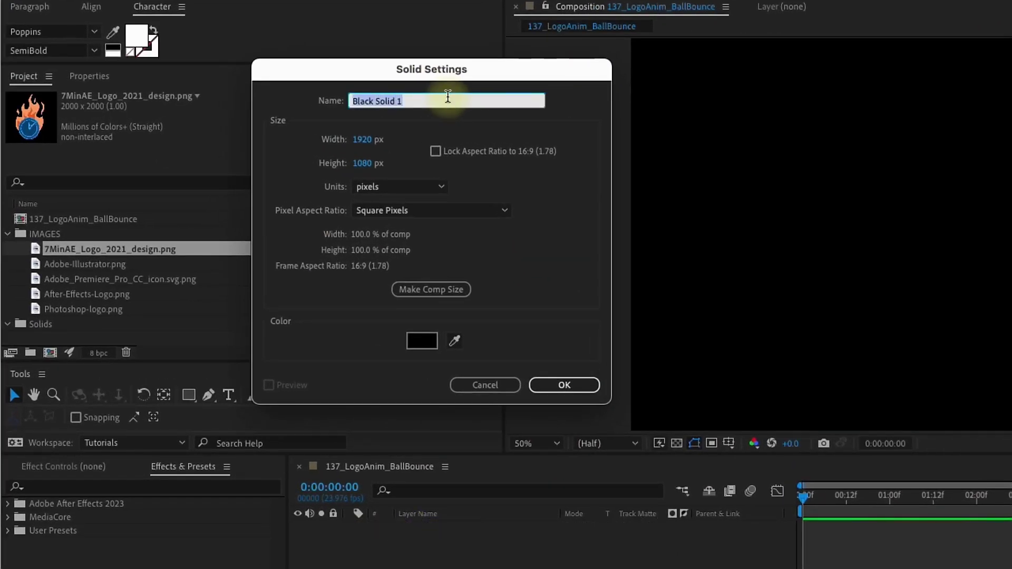
- Create the BG solid and apply the 4-Color Gradient effect to it
{"action": "key", "text": "Return"}
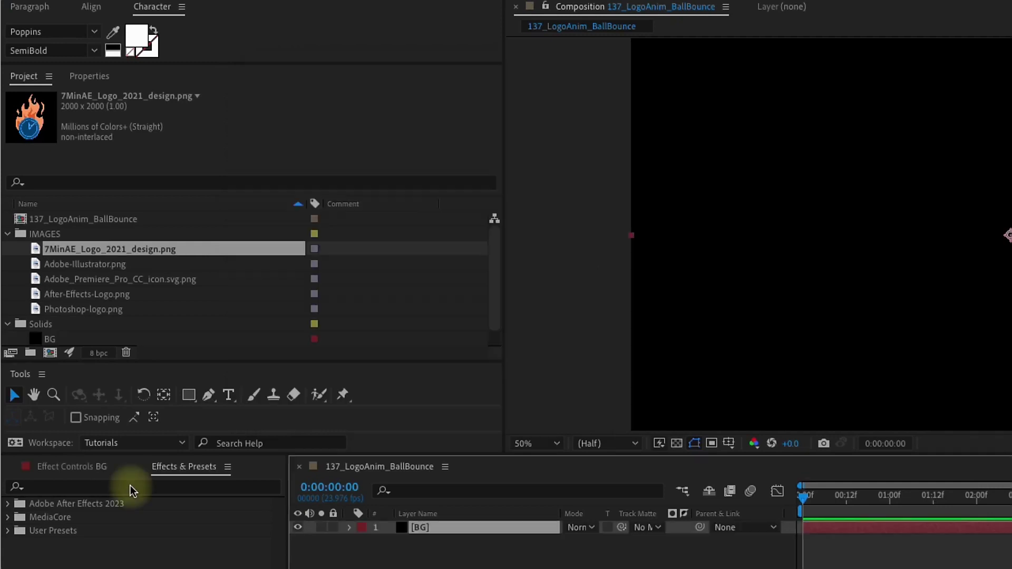
{"action": "left_click", "coordinate": [131, 486]}
{"action": "type", "text": "4-"}
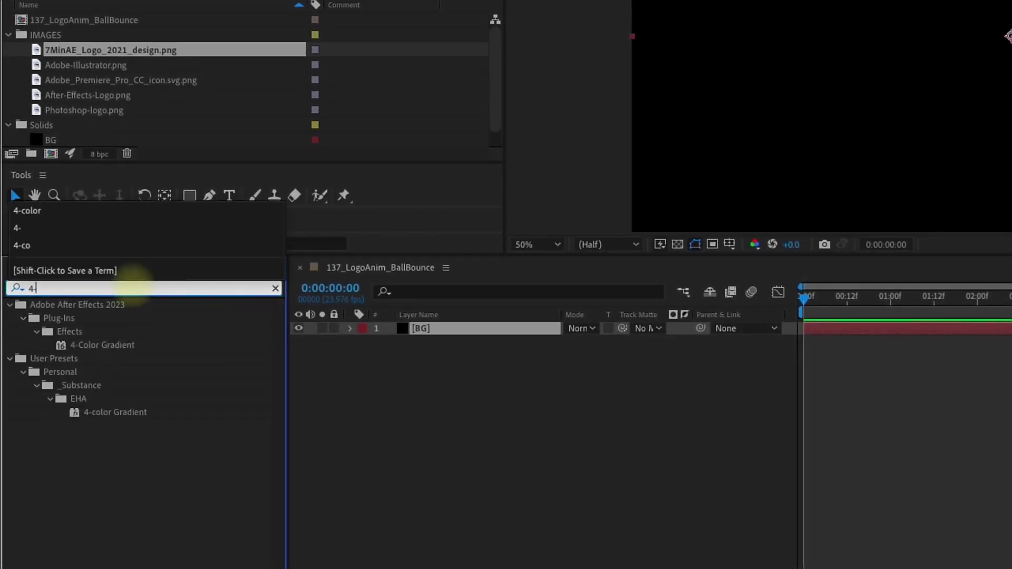
{"action": "left_click", "coordinate": [111, 347]}
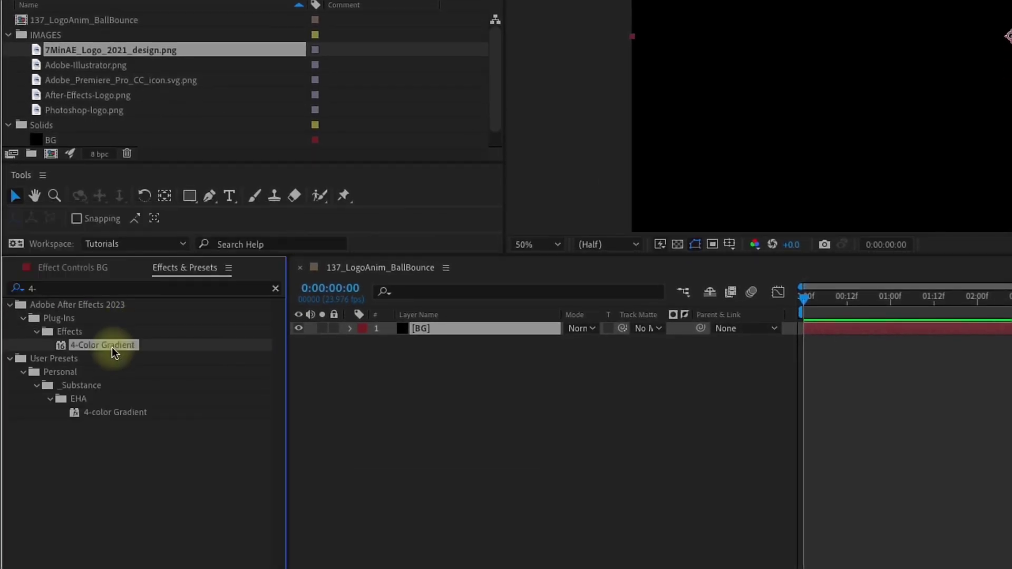
{"action": "double_click", "coordinate": [111, 347]}
- Set gradient Color 2 to cyan and Color 3 to a deep teal
{"action": "left_click", "coordinate": [115, 404]}
{"action": "left_click_drag", "start_coordinate": [306, 200], "coordinate": [306, 169]}
{"action": "key", "text": "Return"}
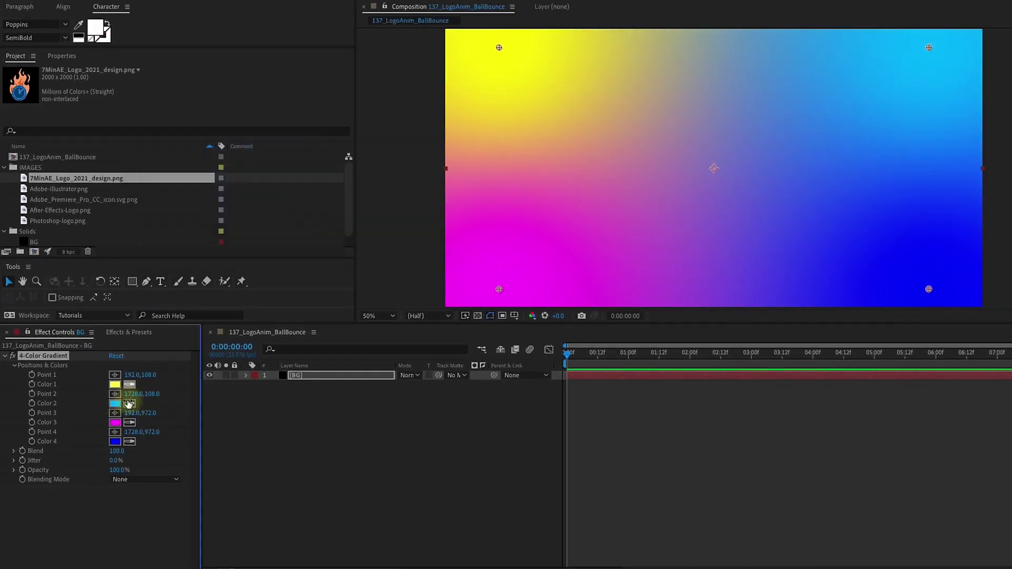
{"action": "left_click", "coordinate": [120, 403]}
{"action": "left_click", "coordinate": [115, 422]}
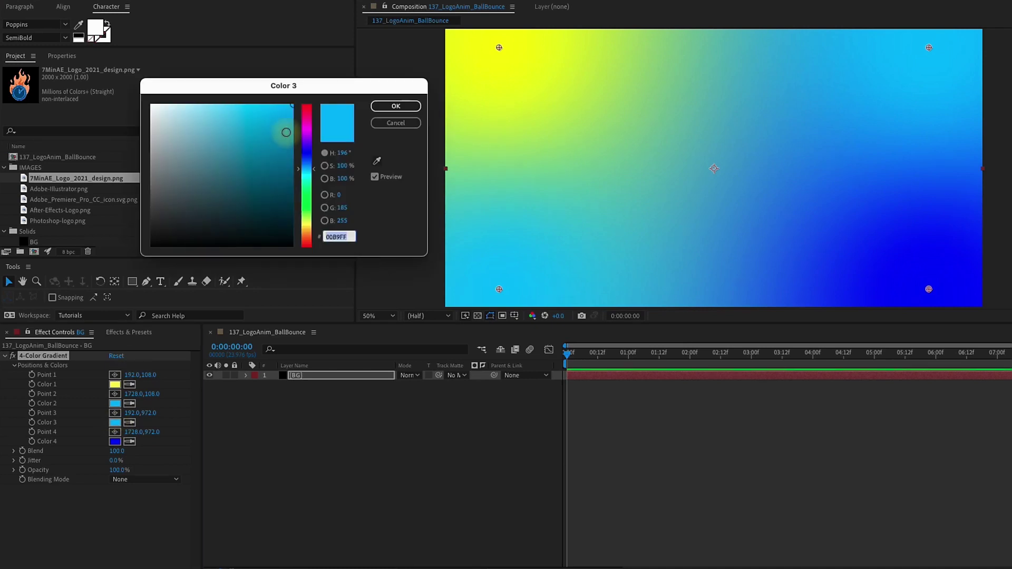
{"action": "left_click_drag", "start_coordinate": [292, 124], "coordinate": [292, 174]}
{"action": "left_click", "coordinate": [396, 106]}
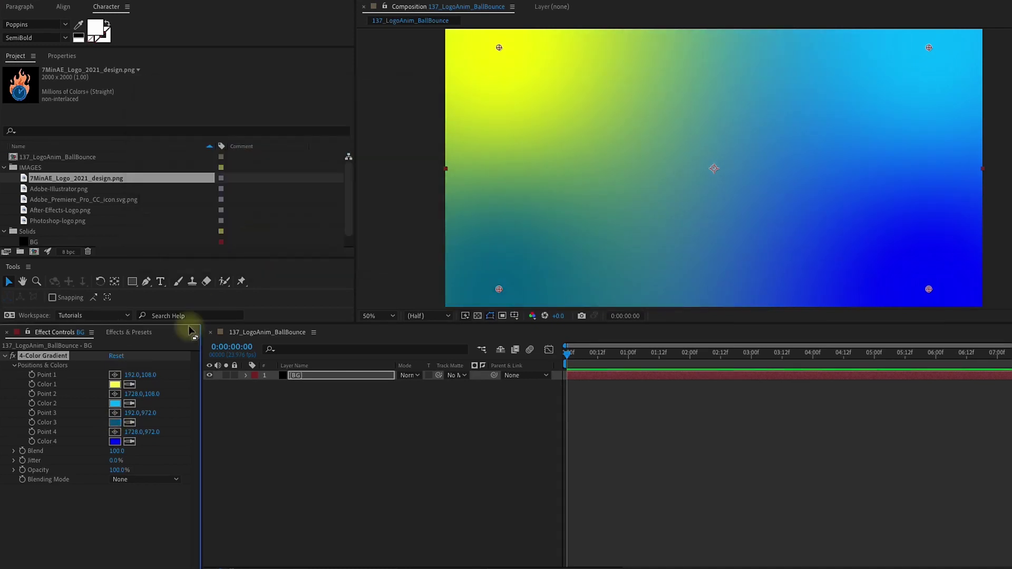
- Make Color 4 a darker teal and keep Color 1 pale yellow
{"action": "left_click", "coordinate": [121, 424]}
{"action": "left_click", "coordinate": [115, 442]}
{"action": "left_click_drag", "start_coordinate": [293, 174], "coordinate": [296, 194]}
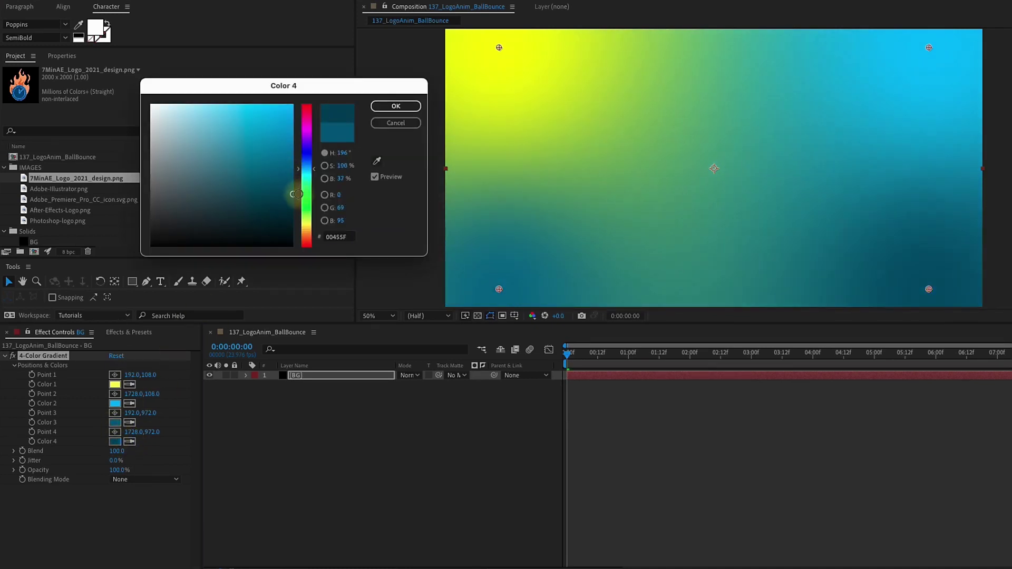
{"action": "left_click", "coordinate": [396, 106]}
{"action": "left_click", "coordinate": [115, 385]}
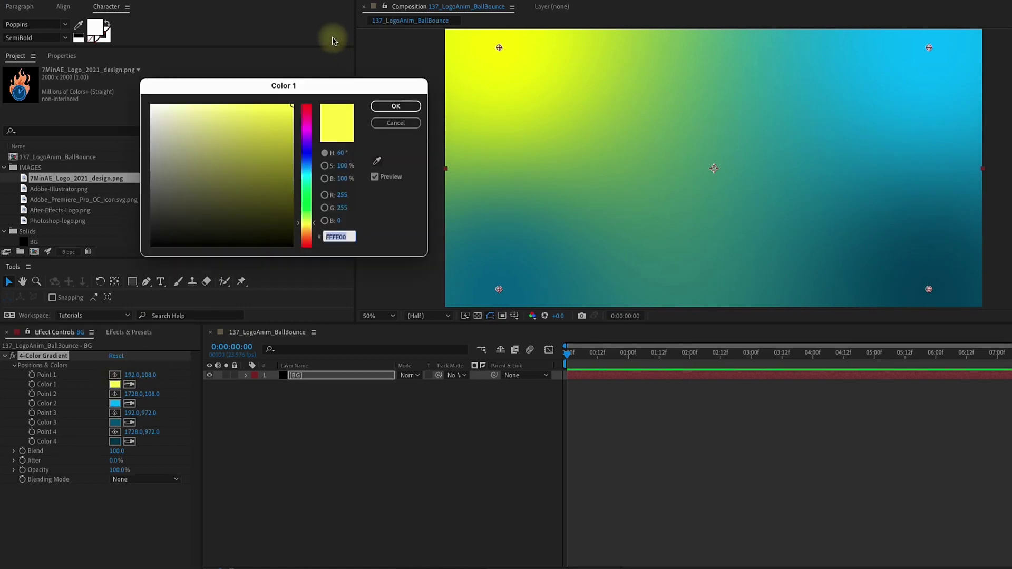
{"action": "left_click", "coordinate": [396, 106]}
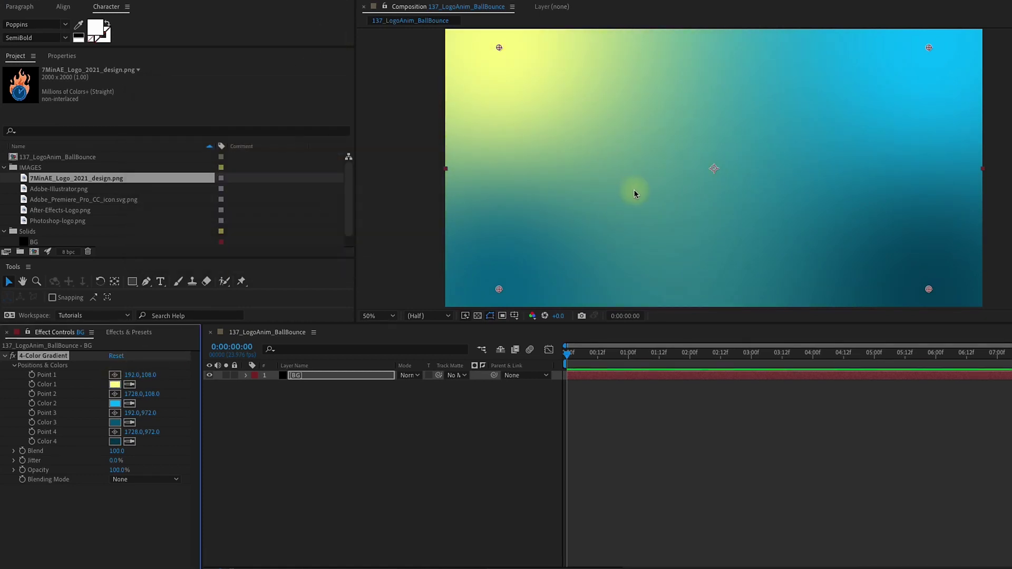
{"action": "key", "text": "comma"}
- Drag all four gradient points outside the frame, Point 4 out to 1968,1372
{"action": "left_click_drag", "start_coordinate": [607, 108], "coordinate": [568, 81]}
{"action": "left_click_drag", "start_coordinate": [822, 229], "coordinate": [820, 271]}
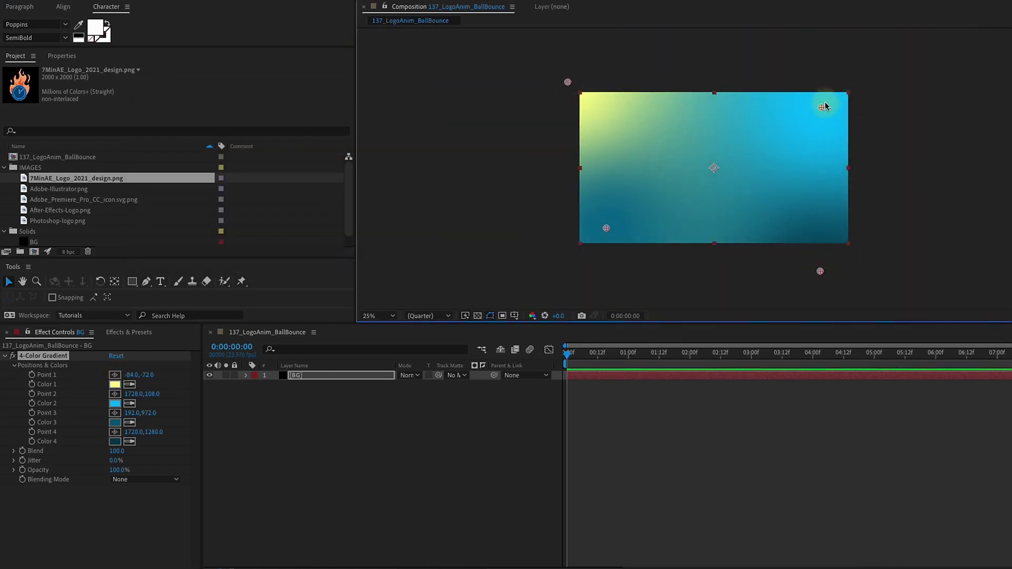
{"action": "left_click_drag", "start_coordinate": [822, 107], "coordinate": [886, 61]}
{"action": "left_click_drag", "start_coordinate": [607, 229], "coordinate": [605, 281]}
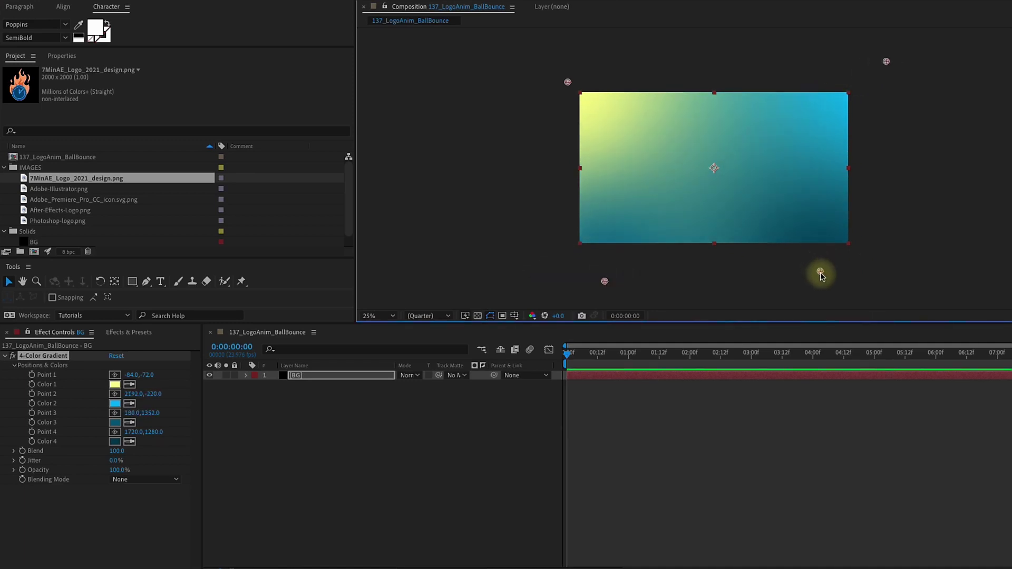
{"action": "left_click_drag", "start_coordinate": [821, 271], "coordinate": [856, 283]}
- Darken Color 4 to near-black teal 00212E and push Points 2 and 4 further out
{"action": "left_click", "coordinate": [115, 441]}
{"action": "left_click_drag", "start_coordinate": [287, 202], "coordinate": [295, 218]}
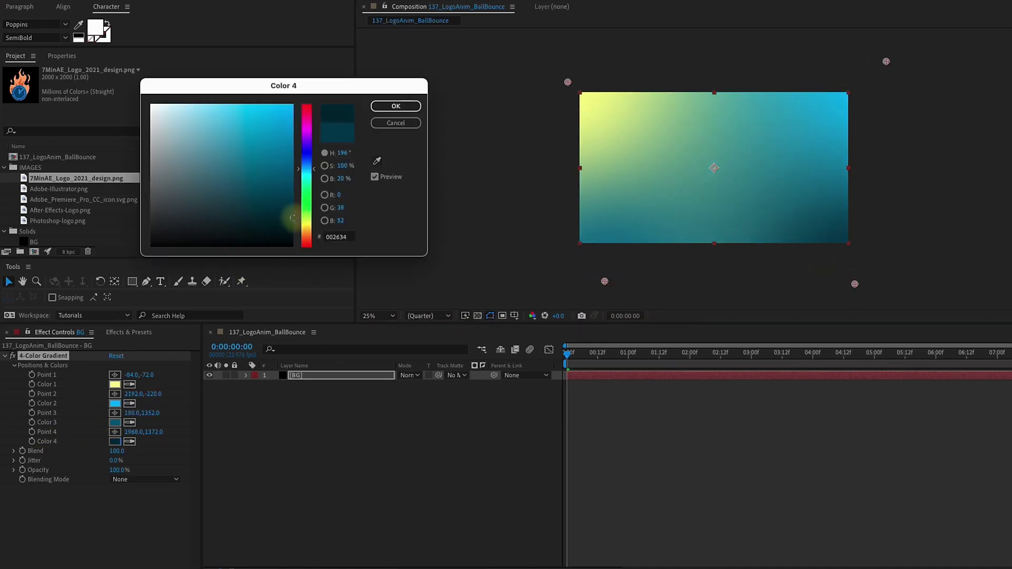
{"action": "left_click", "coordinate": [395, 107]}
{"action": "left_click_drag", "start_coordinate": [887, 61], "coordinate": [860, 52]}
{"action": "mouse_move", "coordinate": [855, 284]}
{"action": "left_mouse_down"}
{"action": "mouse_move", "coordinate": [815, 278]}
{"action": "mouse_move", "coordinate": [867, 283]}
{"action": "left_mouse_up"}
{"action": "key", "text": "shift+slash"}
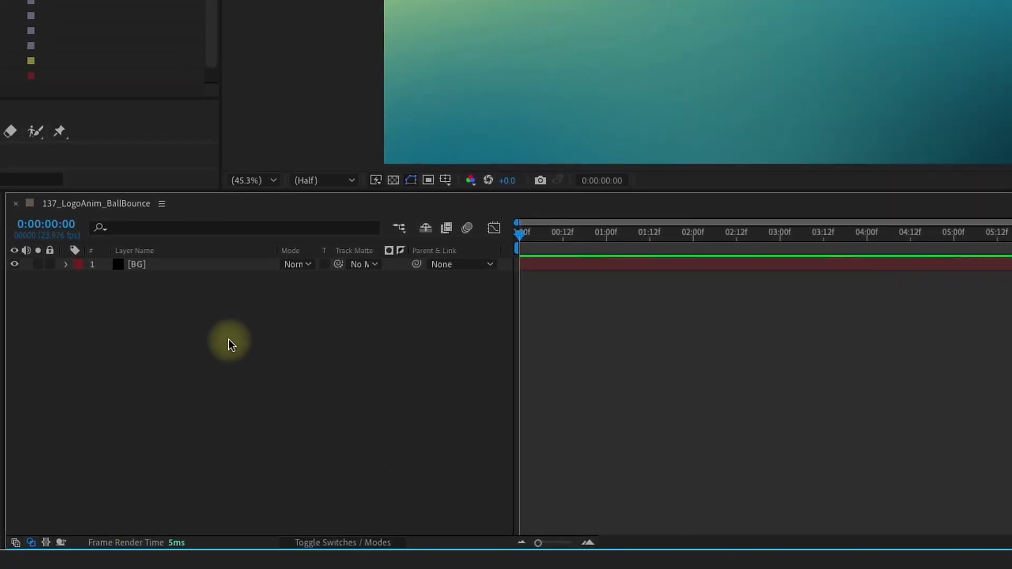
- Create a new shape layer named Ball
{"action": "right_click", "coordinate": [229, 340]}
{"action": "mouse_move", "coordinate": [248, 342]}
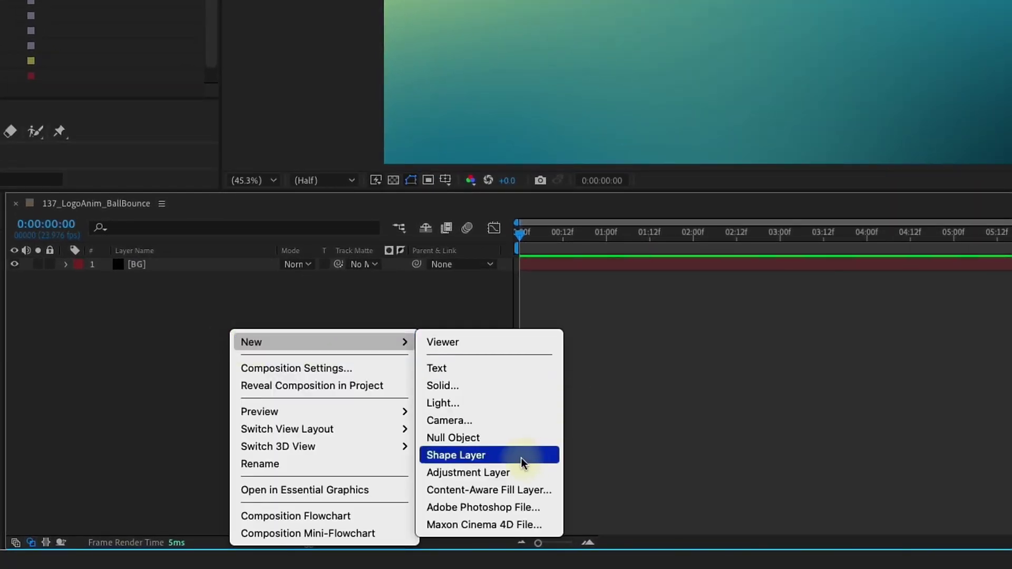
{"action": "left_click", "coordinate": [502, 459]}
{"action": "key", "text": "Return"}
{"action": "type", "text": "Ball"}
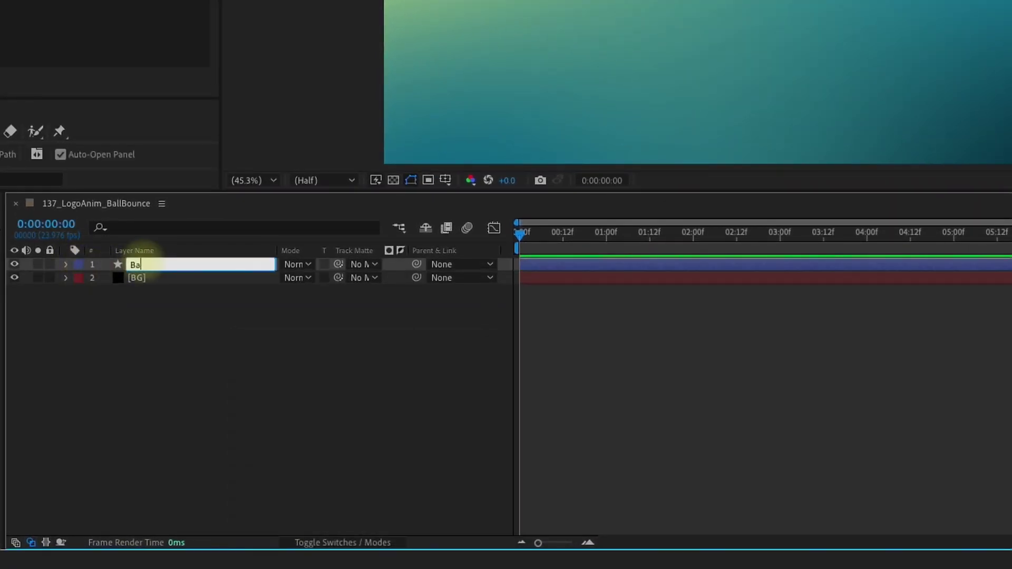
{"action": "key", "text": "Return"}
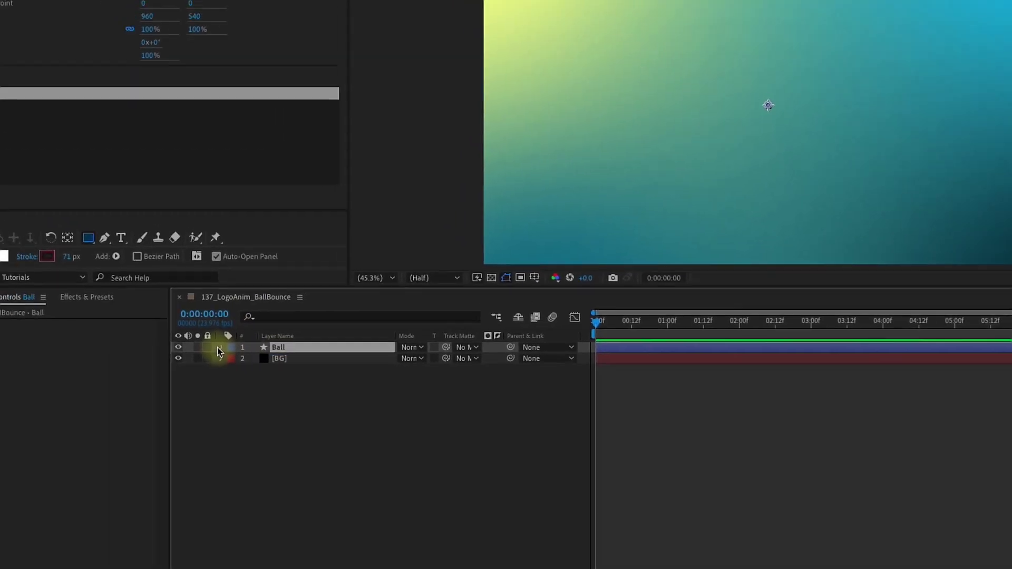
- Add an ellipse path and a fill to Ball, with ellipse size 500
{"action": "left_click", "coordinate": [65, 264]}
{"action": "left_click", "coordinate": [527, 386]}
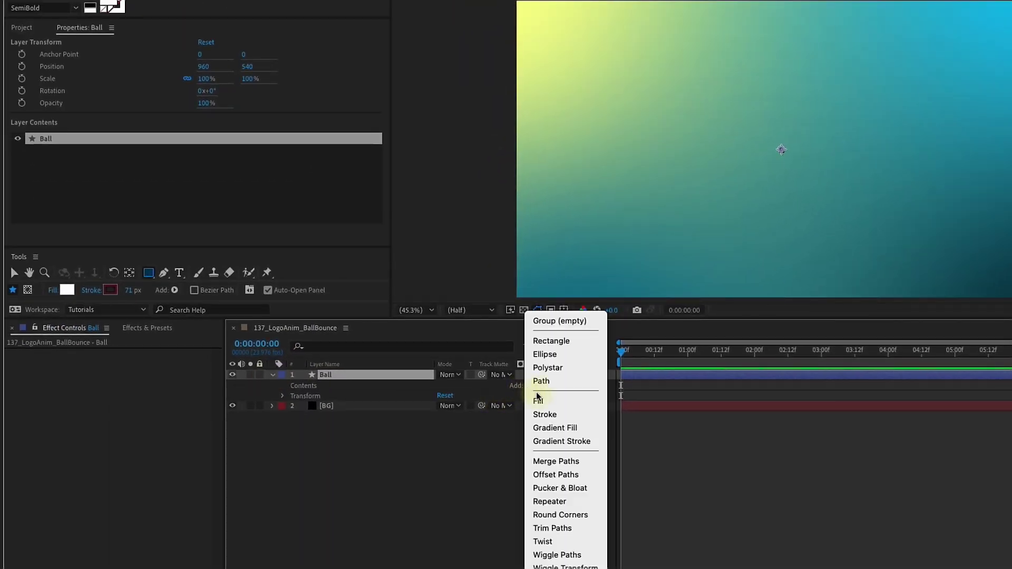
{"action": "left_click", "coordinate": [538, 359]}
{"action": "left_click", "coordinate": [528, 385]}
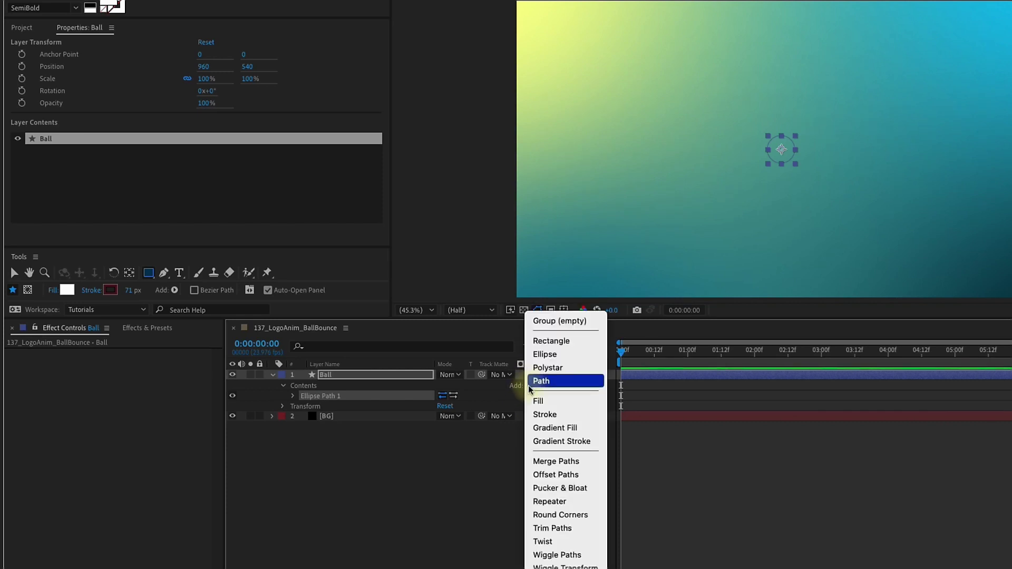
{"action": "left_click", "coordinate": [309, 389]}
{"action": "left_click", "coordinate": [293, 396]}
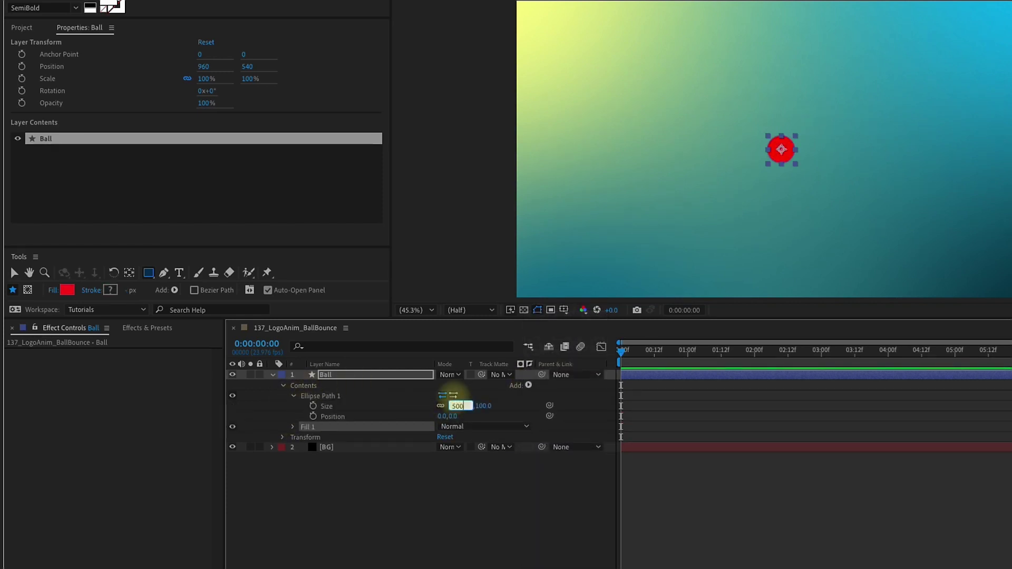
{"action": "type", "text": "500"}
{"action": "key", "text": "Return"}
- Set the ball's fill colour to pure white
{"action": "left_click", "coordinate": [293, 426]}
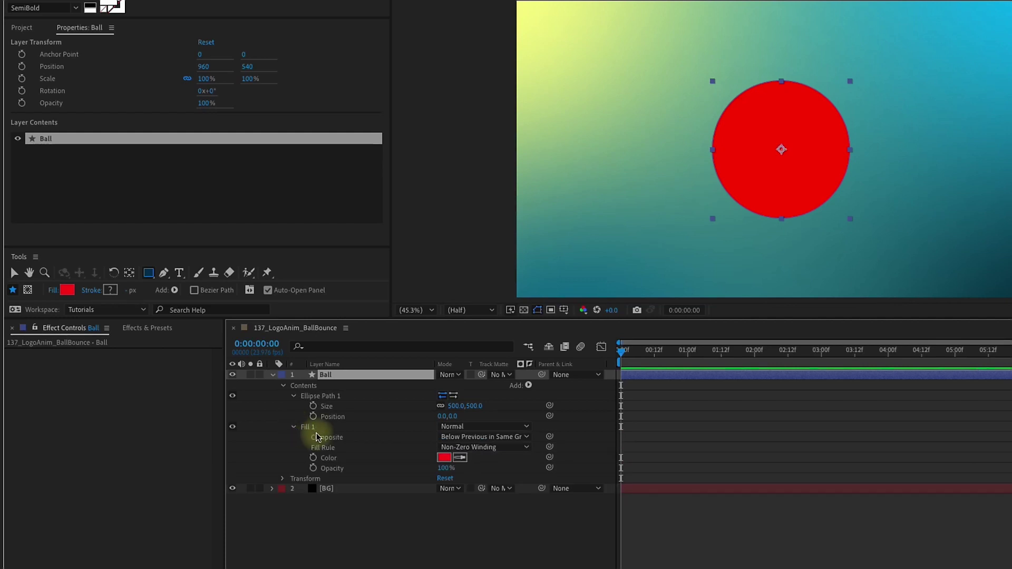
{"action": "left_click", "coordinate": [445, 458]}
{"action": "left_click_drag", "start_coordinate": [192, 84], "coordinate": [142, 56]}
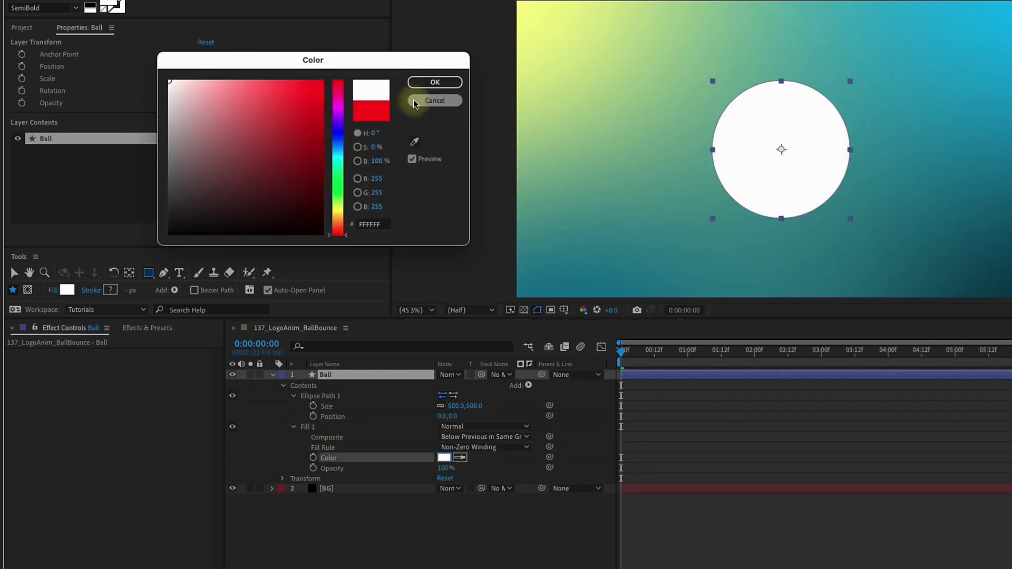
{"action": "left_click", "coordinate": [434, 82]}
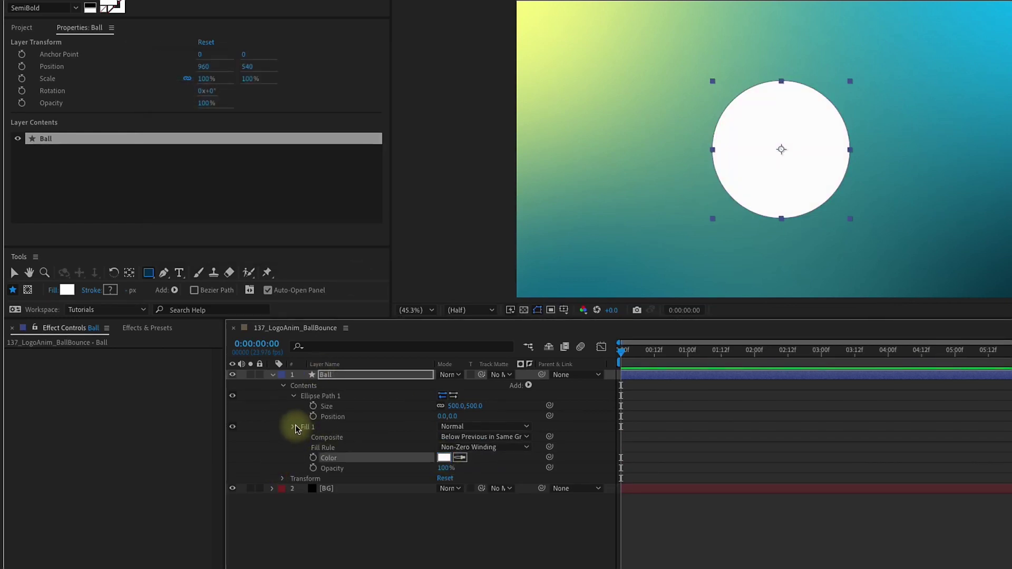
{"action": "left_click", "coordinate": [293, 427]}
{"action": "left_click", "coordinate": [67, 290]}
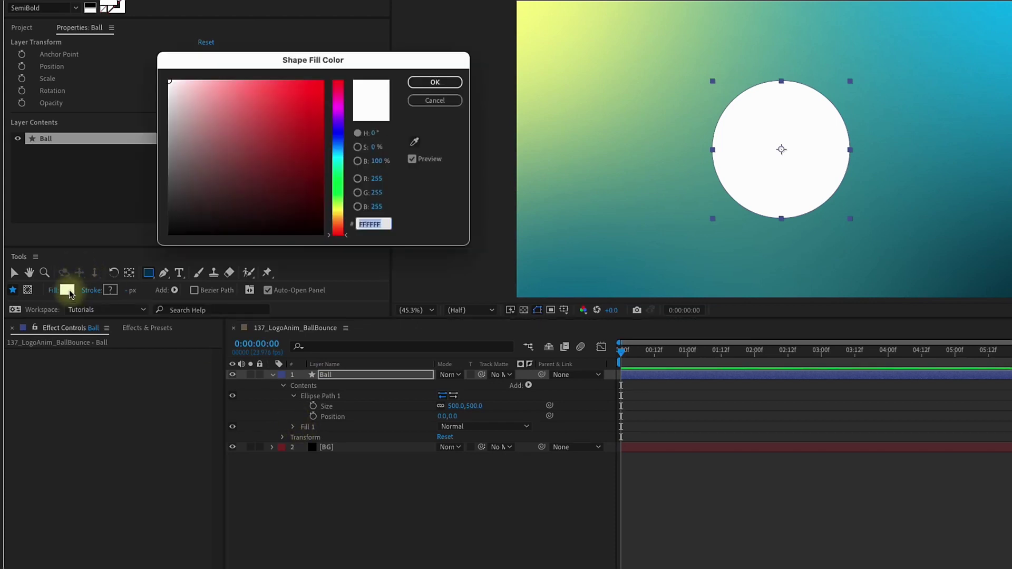
{"action": "left_click", "coordinate": [434, 101]}
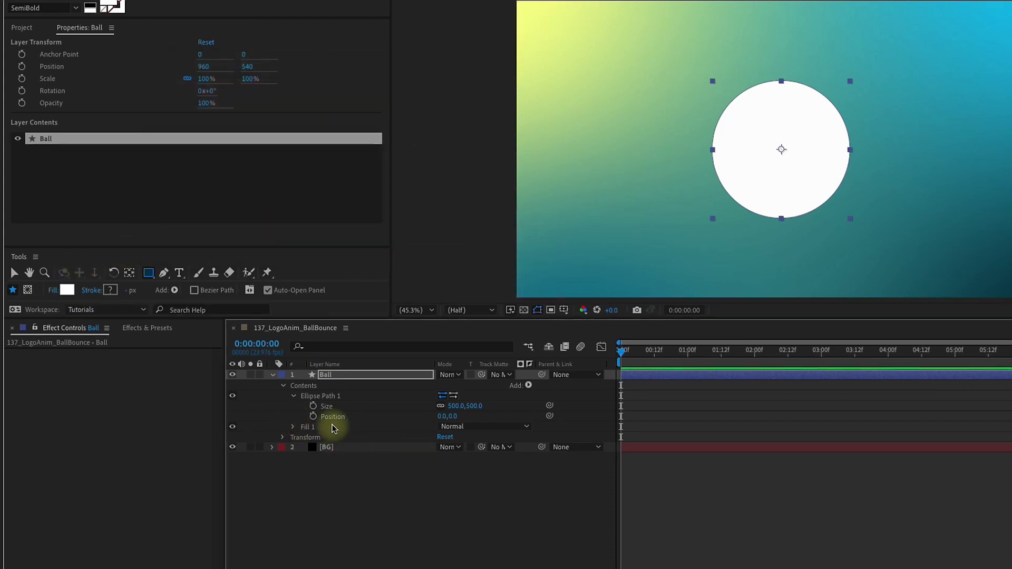
{"action": "key", "text": "Return"}
- Add an Inner Shadow layer style to Ball with a teal shadow colour
{"action": "left_click", "coordinate": [283, 386]}
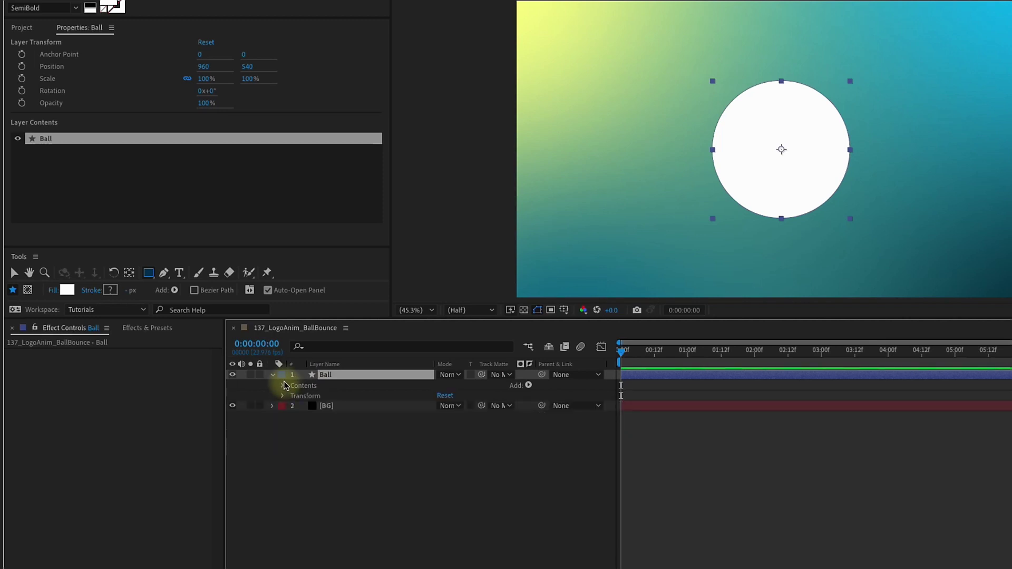
{"action": "right_click", "coordinate": [330, 376]}
{"action": "mouse_move", "coordinate": [369, 381]}
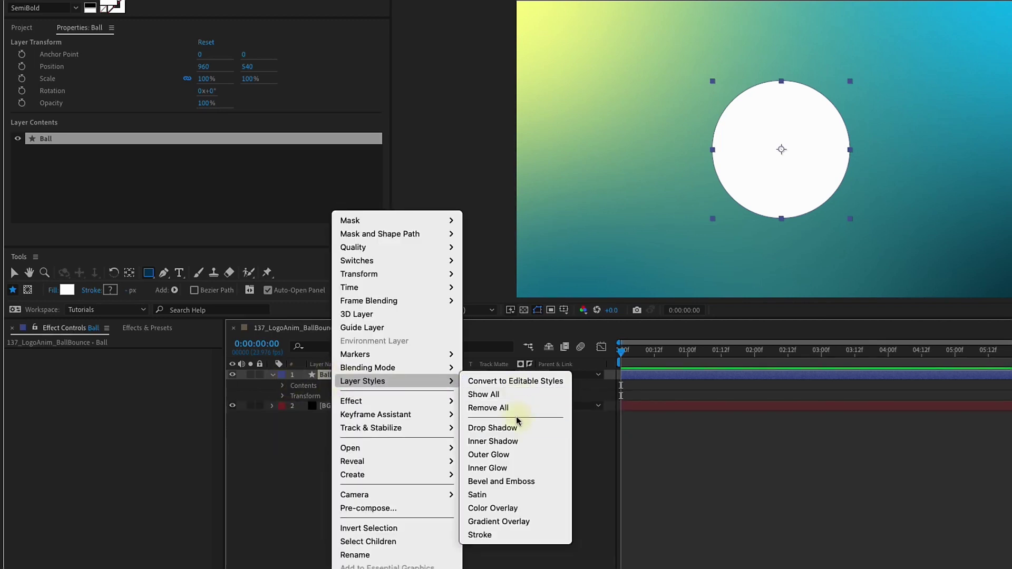
{"action": "left_click", "coordinate": [513, 442]}
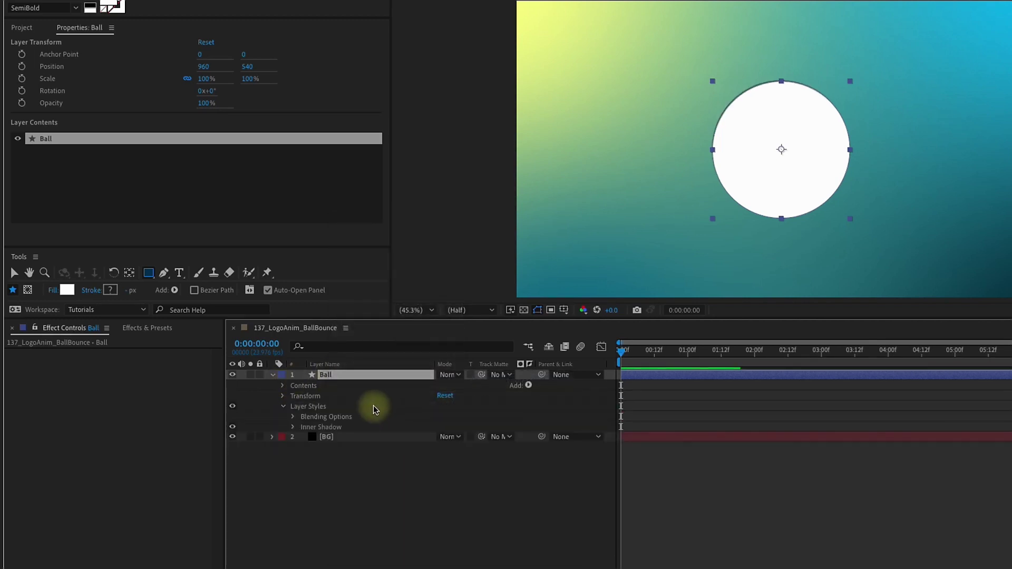
{"action": "left_click", "coordinate": [293, 427]}
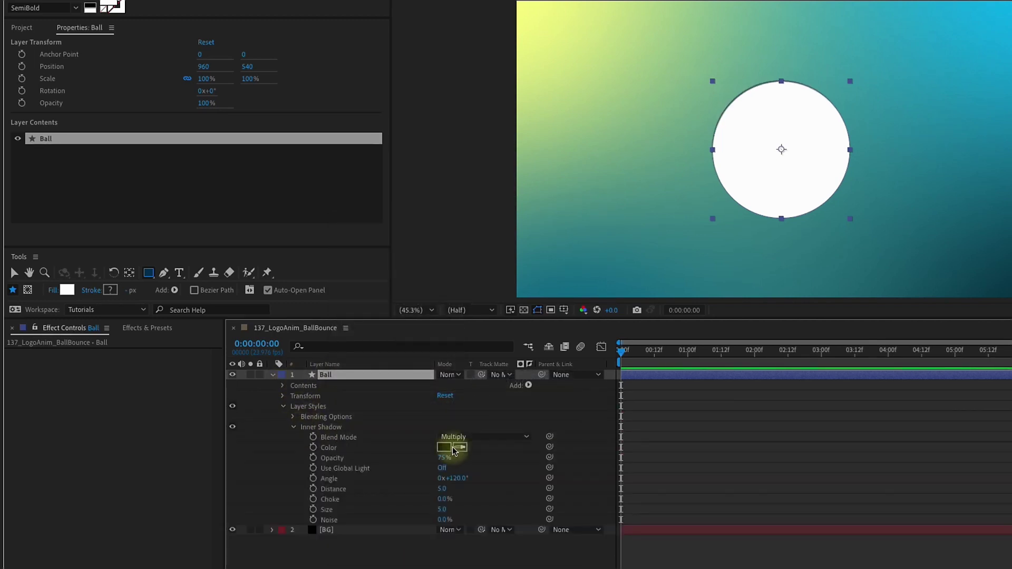
{"action": "left_click", "coordinate": [851, 58]}
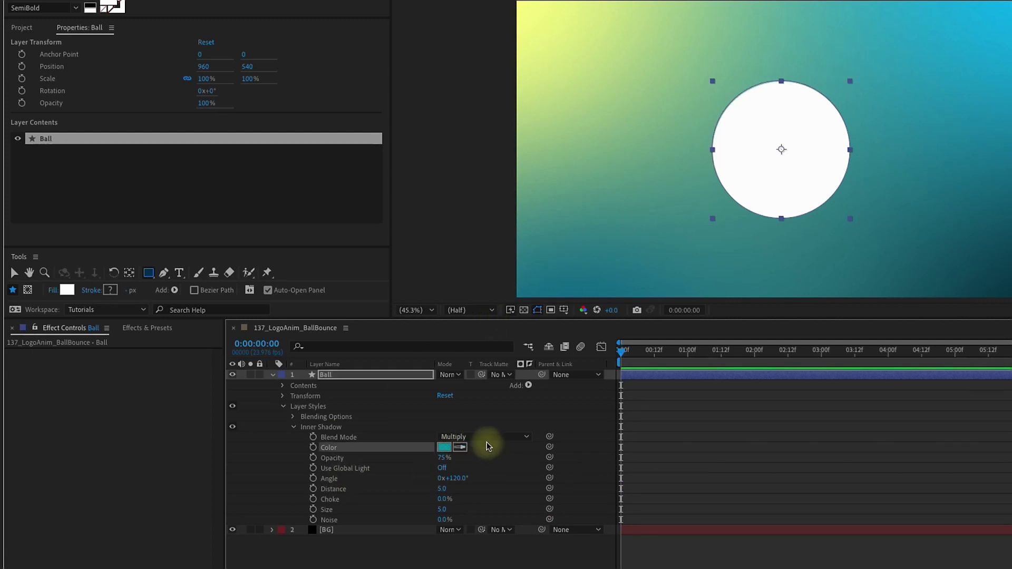
{"action": "left_click", "coordinate": [445, 447]}
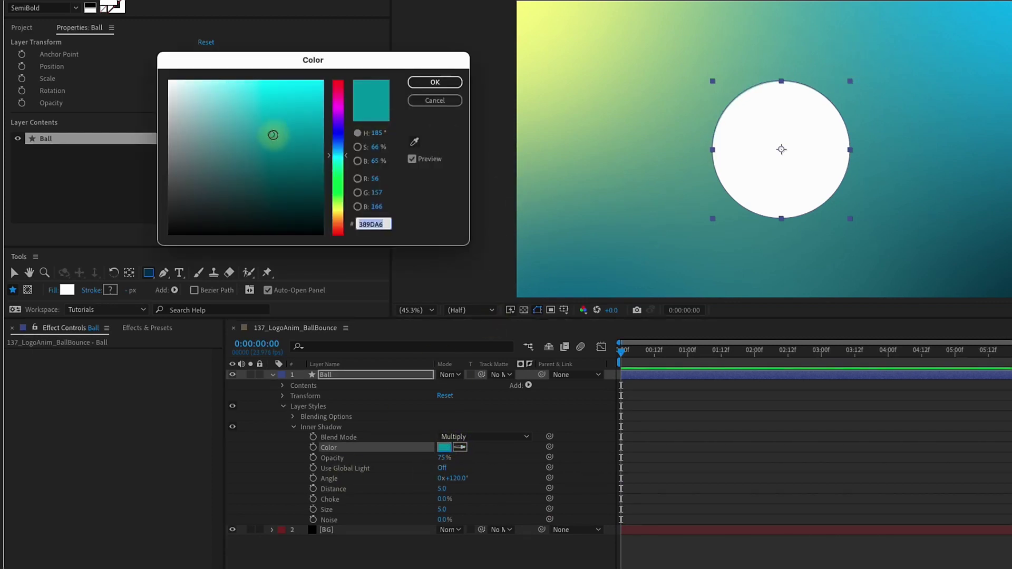
{"action": "left_click_drag", "start_coordinate": [273, 135], "coordinate": [283, 170]}
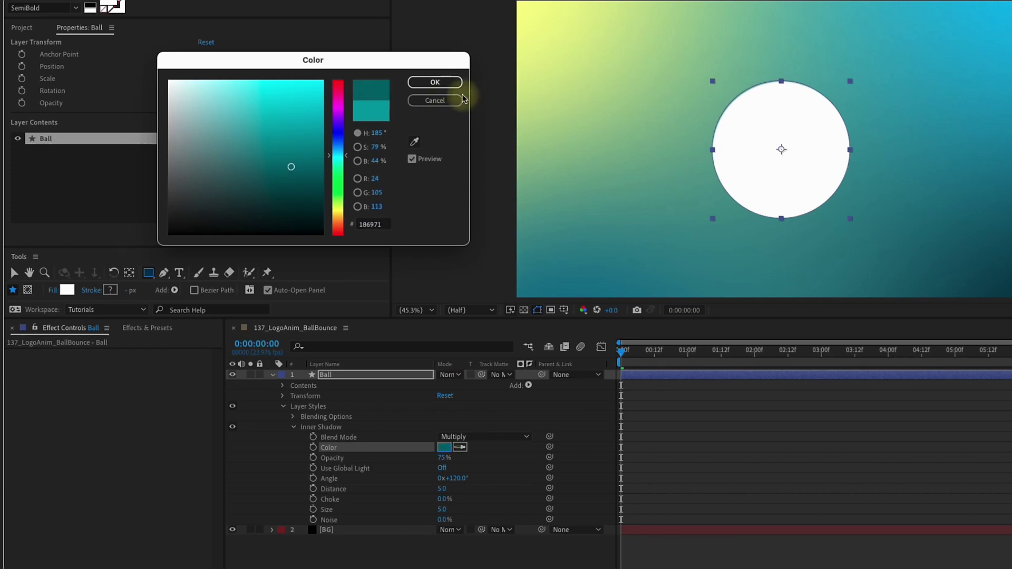
{"action": "left_click", "coordinate": [435, 82]}
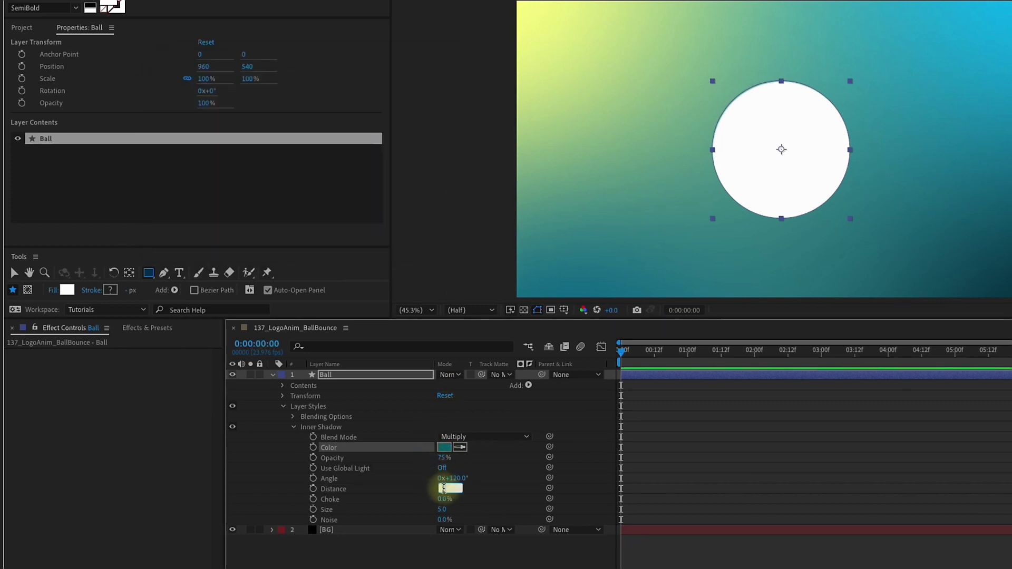
- Set the inner shadow distance to 250, size to 100, and colour to darker teal 0D5F66
{"action": "left_click", "coordinate": [447, 509]}
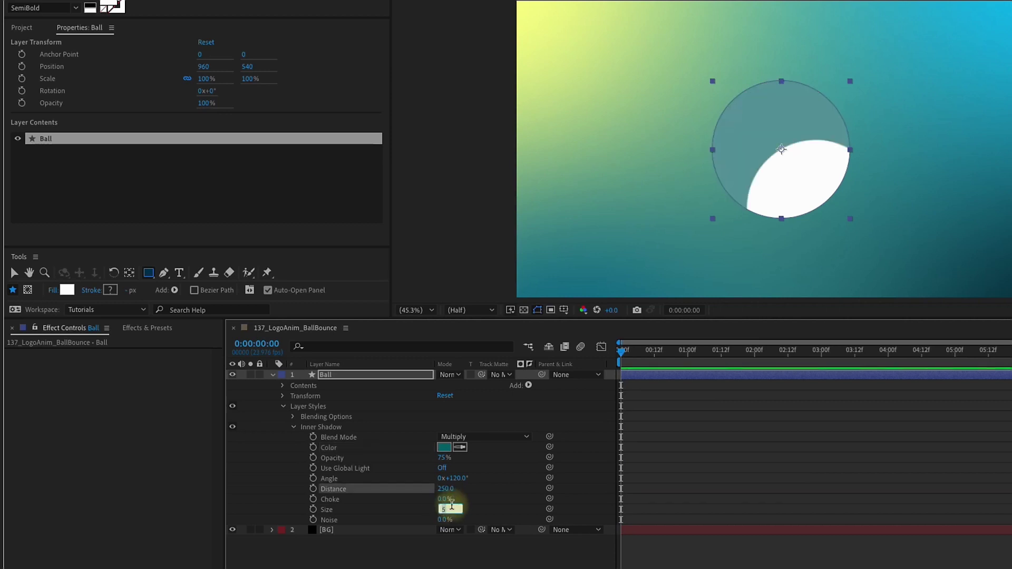
{"action": "left_click", "coordinate": [586, 485]}
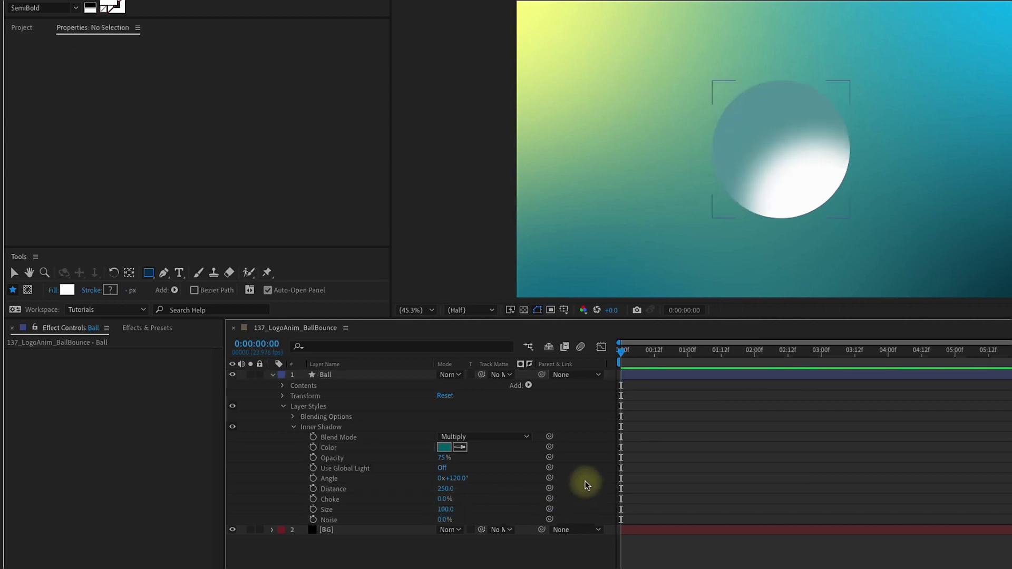
{"action": "left_click", "coordinate": [444, 447]}
{"action": "left_click_drag", "start_coordinate": [292, 165], "coordinate": [305, 174]}
{"action": "left_click", "coordinate": [435, 82]}
{"action": "left_click", "coordinate": [396, 416]}
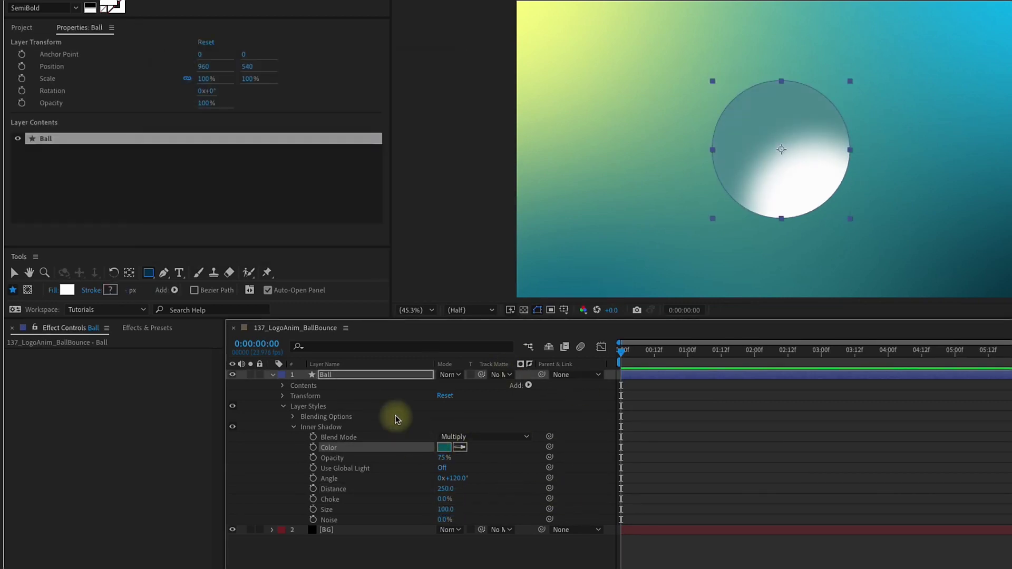
{"action": "left_click", "coordinate": [344, 368]}
- Precompose the Ball layer into a composition named Ball and open it
{"action": "left_click", "coordinate": [285, 407]}
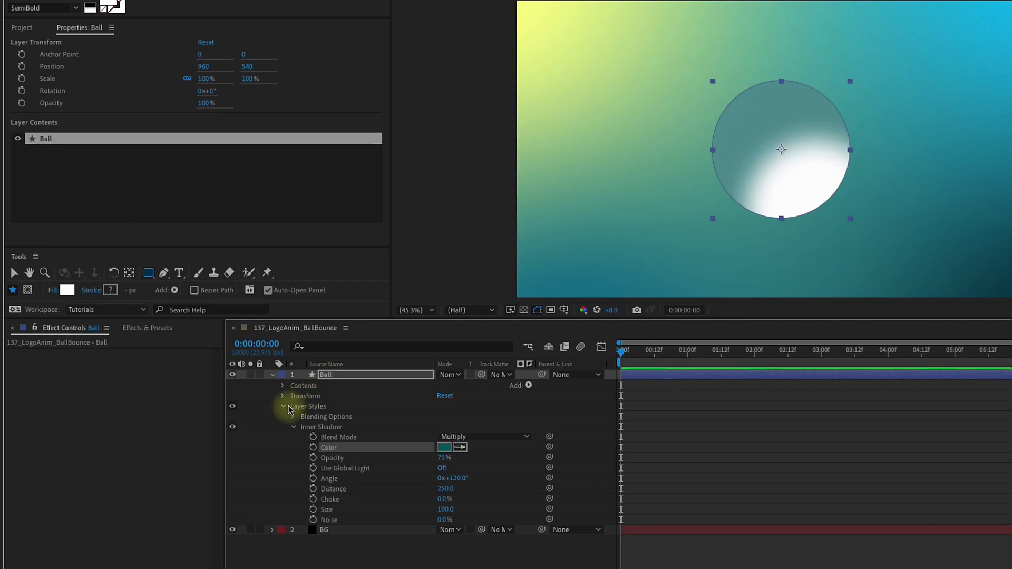
{"action": "left_click", "coordinate": [274, 376]}
{"action": "left_click", "coordinate": [337, 375]}
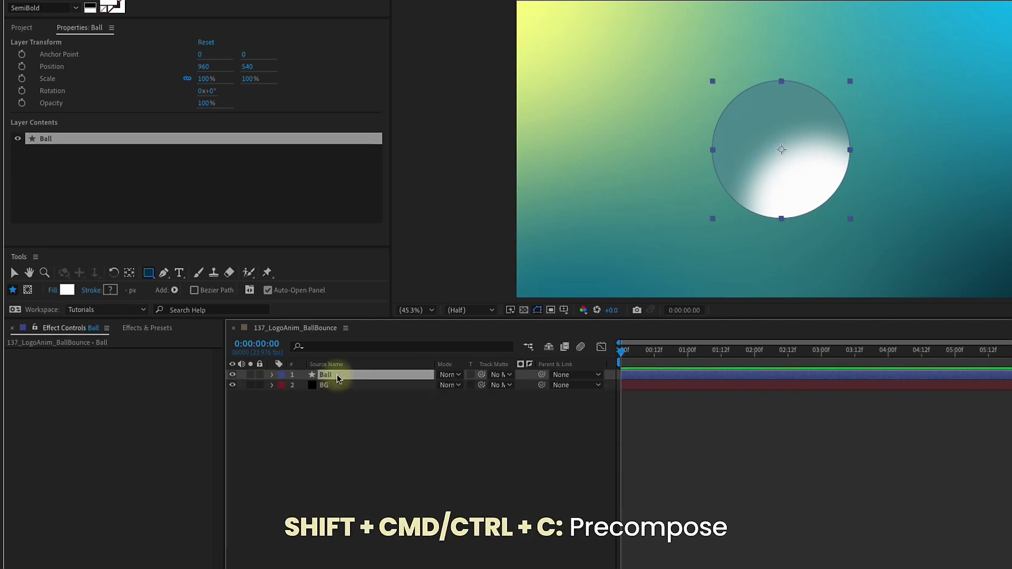
{"action": "key", "text": "ctrl+shift+c"}
{"action": "type", "text": "Ball"}
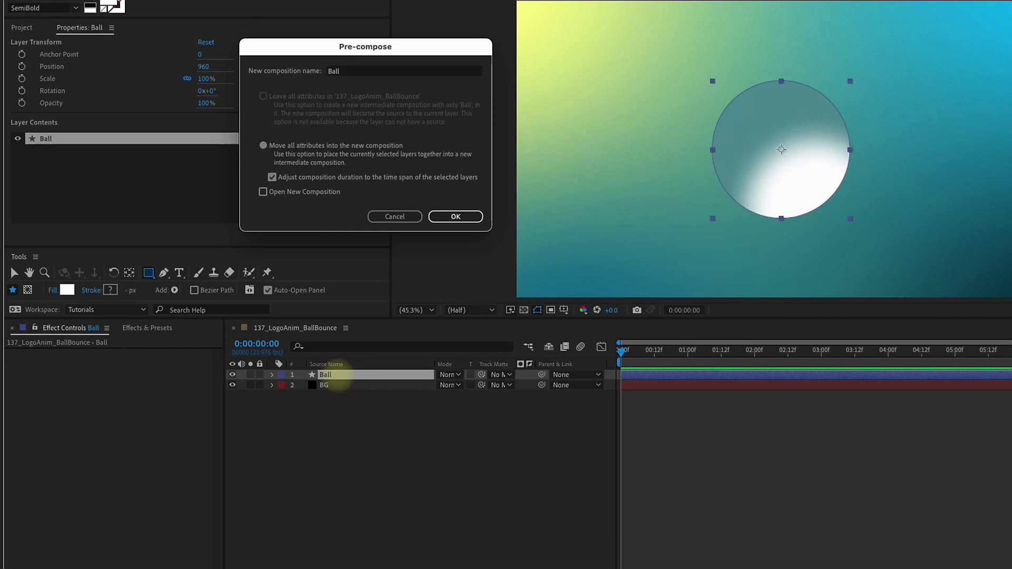
{"action": "key", "text": "Return"}
{"action": "double_click", "coordinate": [333, 375]}
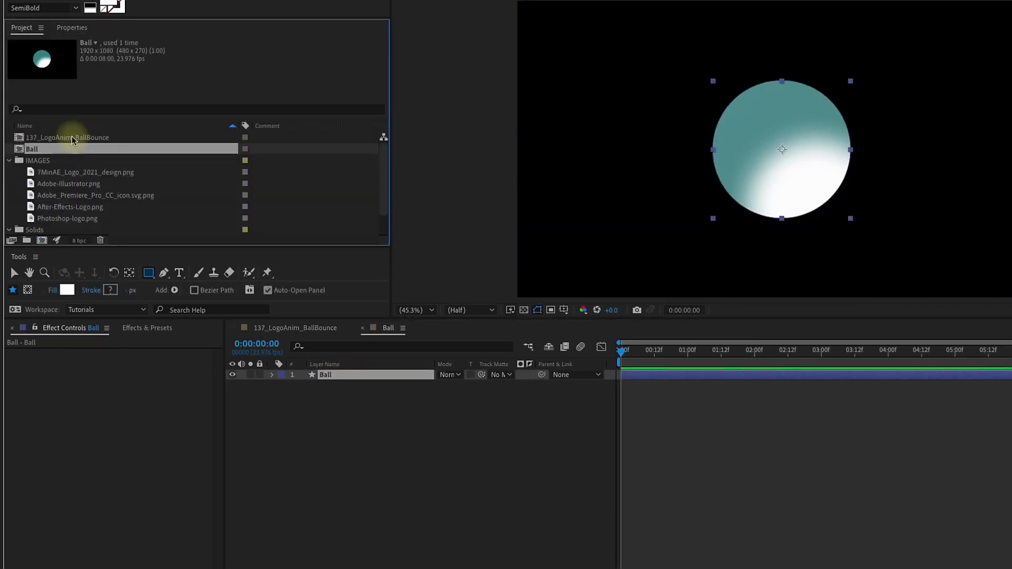
{"action": "left_click", "coordinate": [67, 174]}
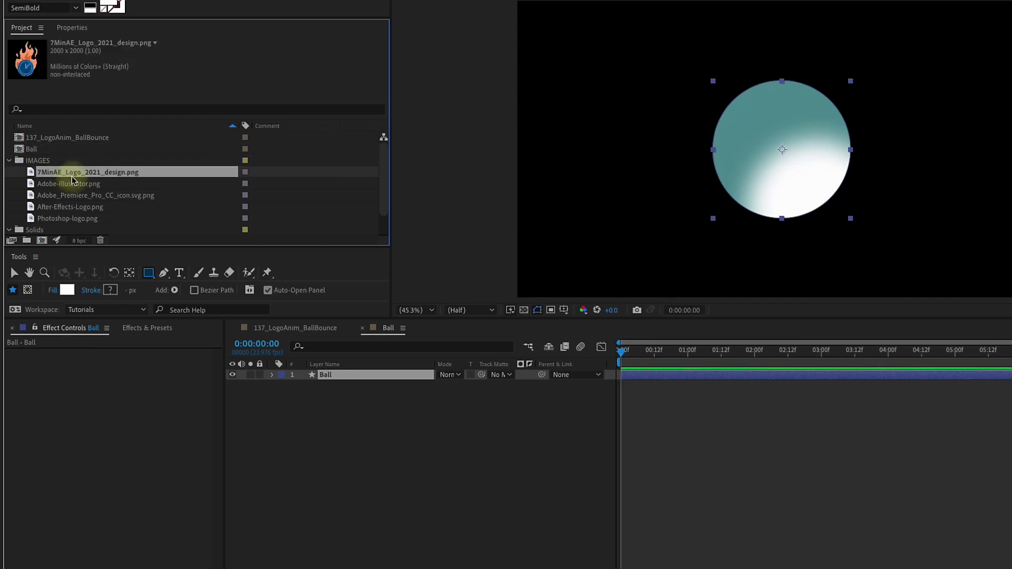
- Add 7MinAE_Logo_2021_design.png to the Ball comp and scale it to 25.6%
{"action": "left_click_drag", "start_coordinate": [59, 175], "coordinate": [339, 369]}
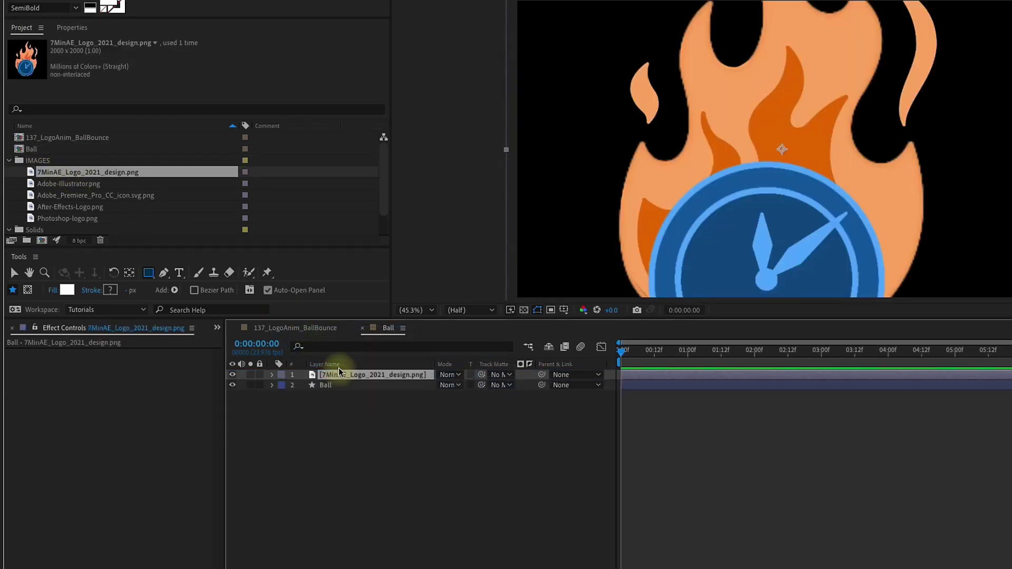
{"action": "key", "text": "p"}
{"action": "key", "text": "shift+s"}
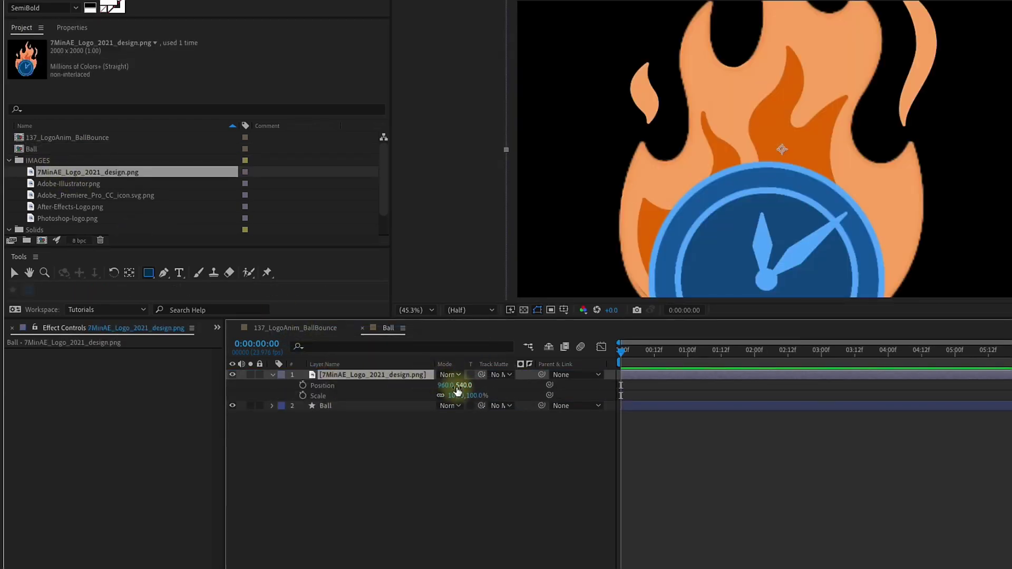
{"action": "mouse_move", "coordinate": [452, 395]}
{"action": "left_mouse_down"}
{"action": "mouse_move", "coordinate": [413, 396]}
{"action": "mouse_move", "coordinate": [436, 395]}
{"action": "left_mouse_up"}
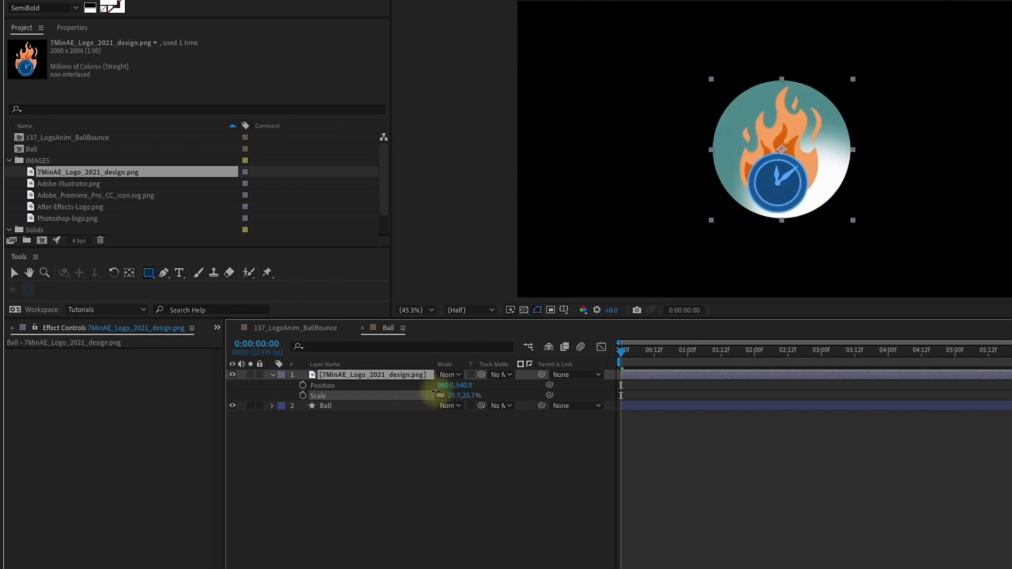
- Precompose the logo layer as Logo and open that composition
{"action": "left_click", "coordinate": [349, 374]}
{"action": "key", "text": "ctrl+shift+c"}
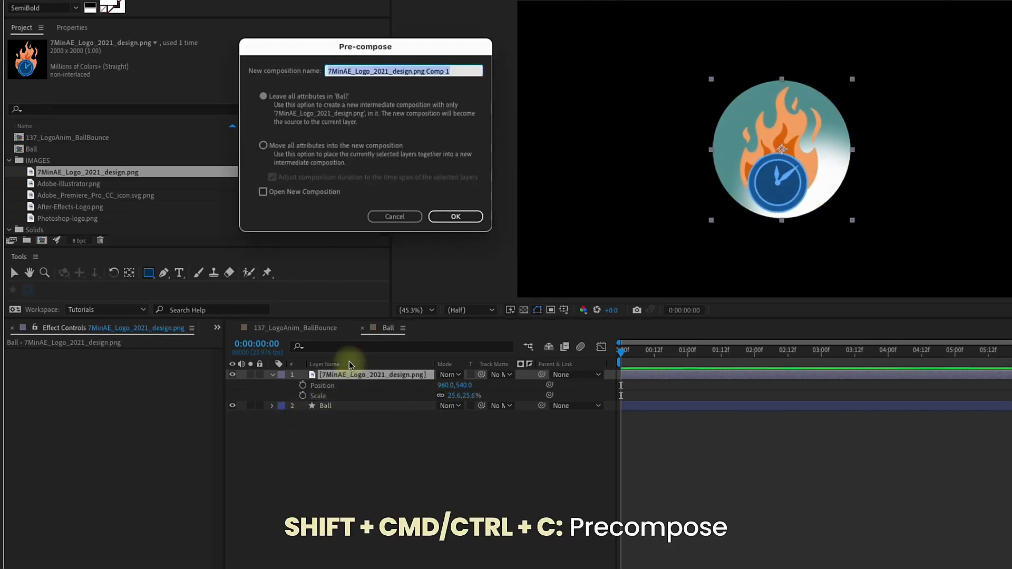
{"action": "key", "text": "Return"}
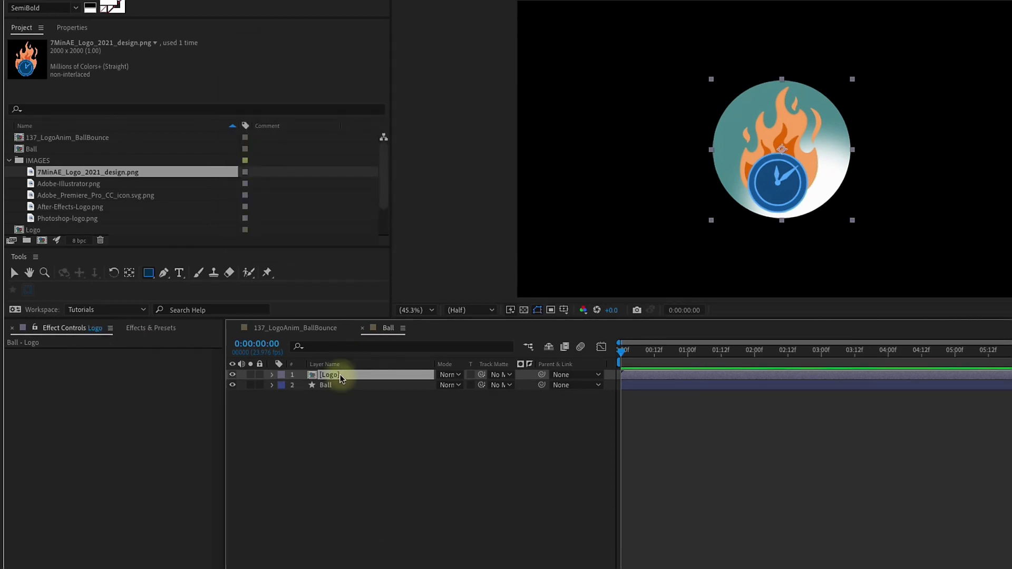
{"action": "double_click", "coordinate": [338, 375]}
- Add the Illustrator, Premiere, Photoshop and After Effects logo PNGs to the Logo comp
{"action": "left_click", "coordinate": [59, 183]}
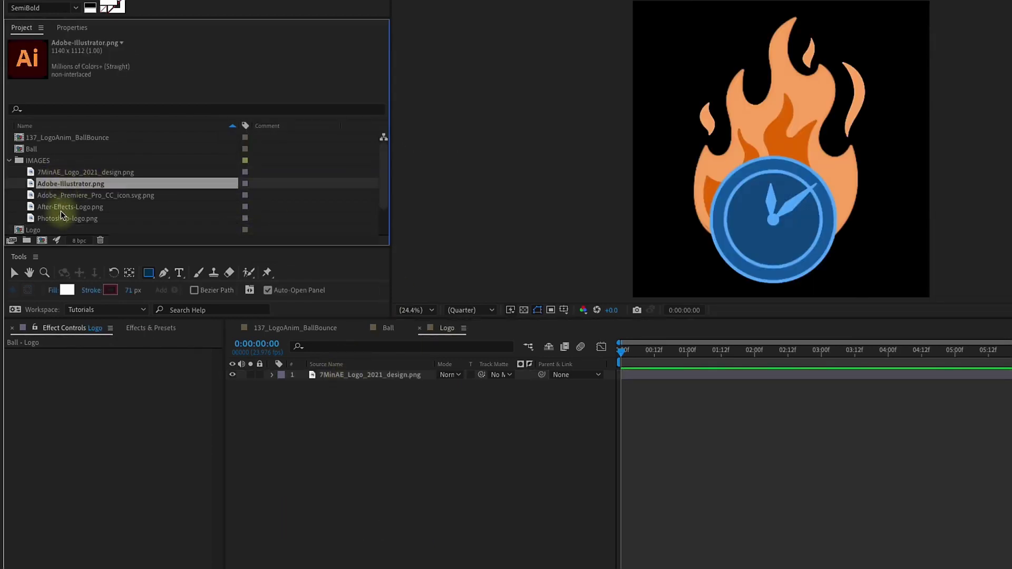
{"action": "left_click", "coordinate": [60, 218], "text": "shift"}
{"action": "left_click_drag", "start_coordinate": [61, 218], "coordinate": [325, 433]}
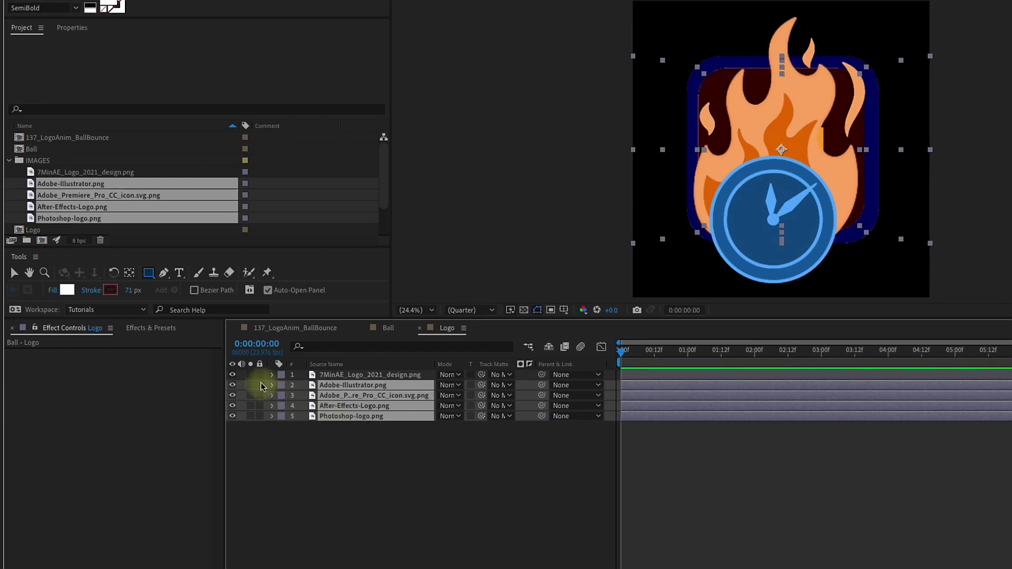
{"action": "left_click", "coordinate": [233, 375]}
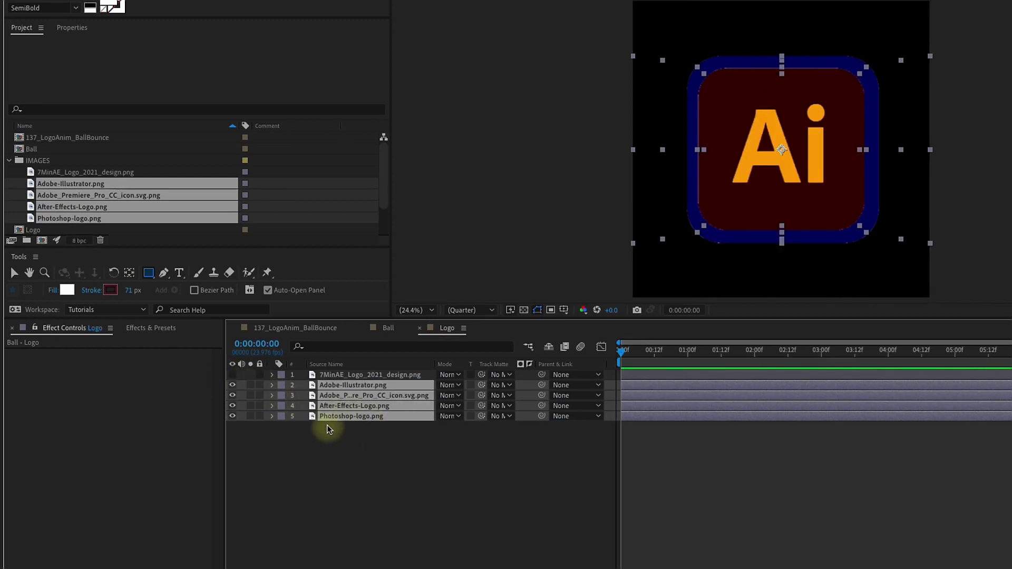
{"action": "key", "text": "s"}
{"action": "left_click_drag", "start_coordinate": [350, 447], "coordinate": [413, 422]}
- Scale Illustrator to 115.6%, Premiere to 118.8%, Photoshop to 108.1%, and hide all four app logos
{"action": "left_click_drag", "start_coordinate": [453, 395], "coordinate": [524, 385]}
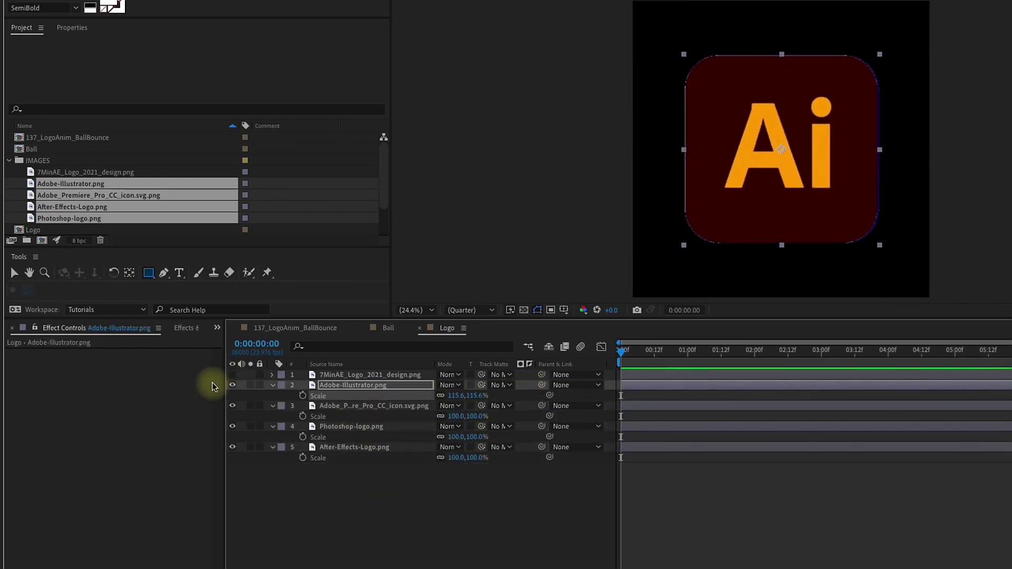
{"action": "left_click", "coordinate": [233, 385]}
{"action": "left_click", "coordinate": [379, 417]}
{"action": "left_click_drag", "start_coordinate": [468, 416], "coordinate": [554, 388]}
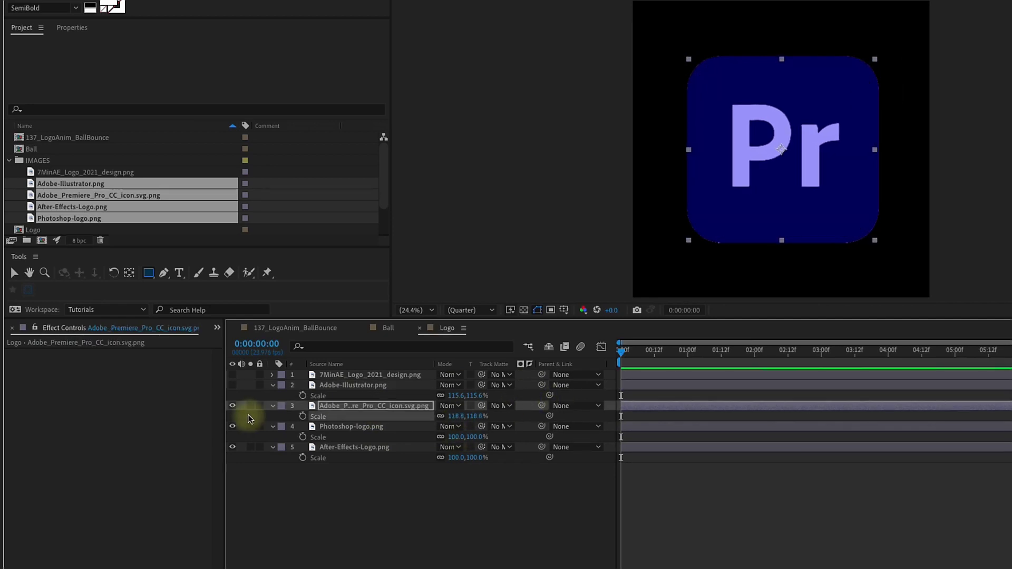
{"action": "left_click", "coordinate": [233, 405]}
{"action": "left_click", "coordinate": [380, 437]}
{"action": "left_click_drag", "start_coordinate": [468, 437], "coordinate": [506, 422]}
{"action": "left_click", "coordinate": [233, 427]}
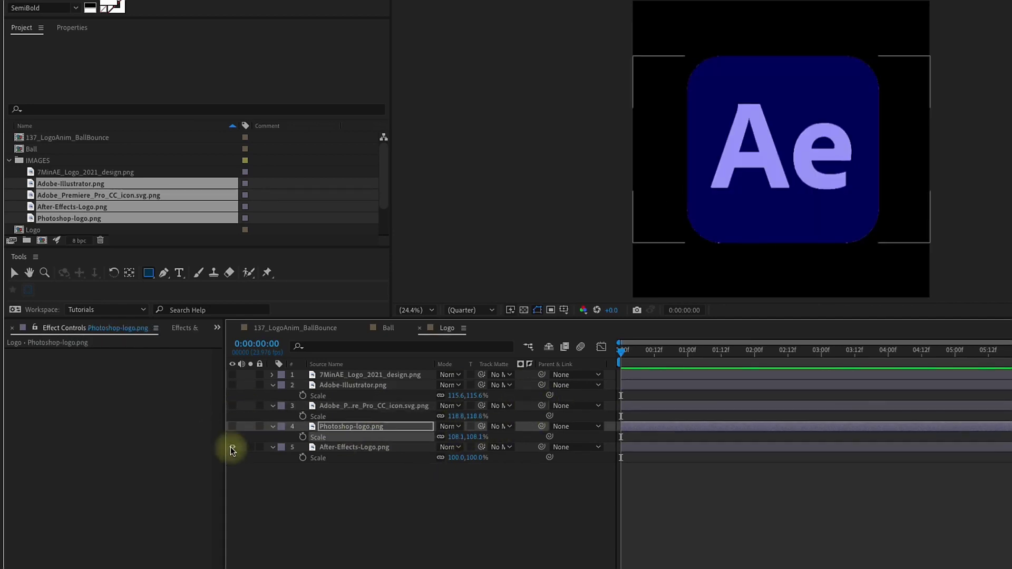
{"action": "left_click", "coordinate": [233, 447]}
- Show the flame-clock logo again, collapse the layers, and return to the Ball composition
{"action": "left_click", "coordinate": [272, 385]}
{"action": "left_click", "coordinate": [273, 395]}
{"action": "left_click", "coordinate": [273, 406]}
{"action": "left_click", "coordinate": [273, 416]}
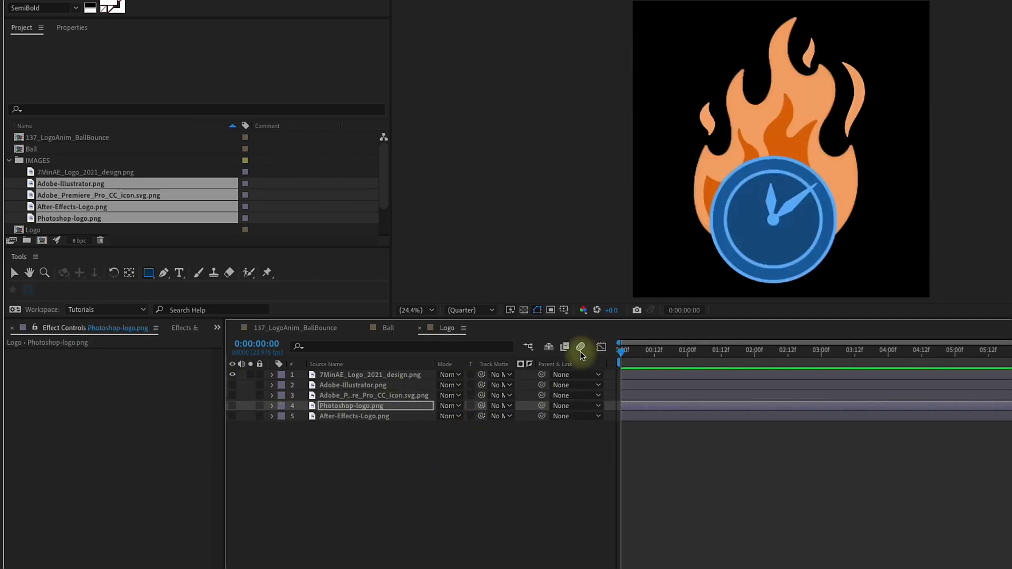
{"action": "left_click", "coordinate": [529, 346]}
{"action": "left_click", "coordinate": [475, 346]}
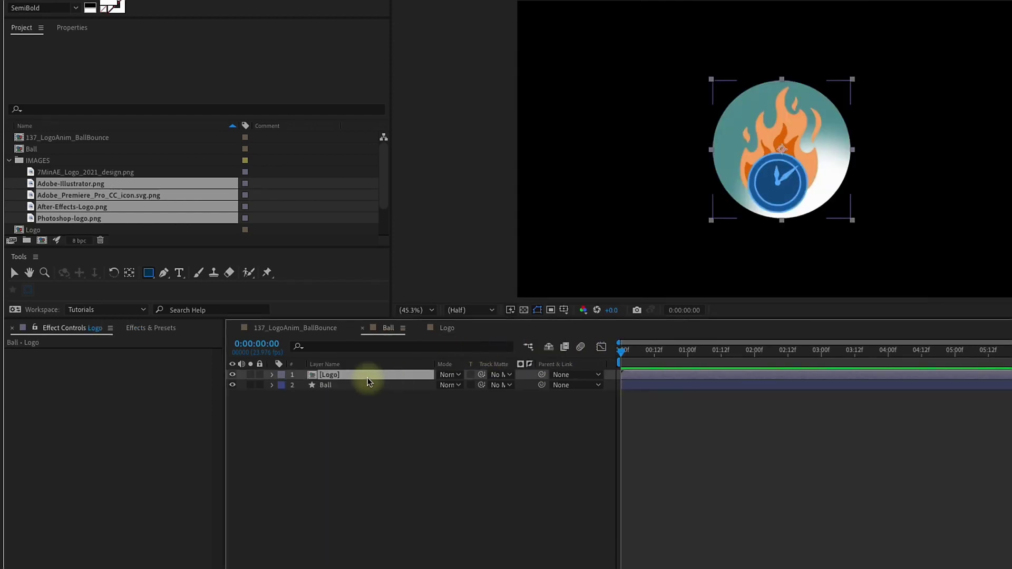
- Apply the Bulge effect to the Logo layer
{"action": "left_click", "coordinate": [151, 328]}
{"action": "left_click", "coordinate": [95, 342]}
{"action": "type", "text": "4-"}
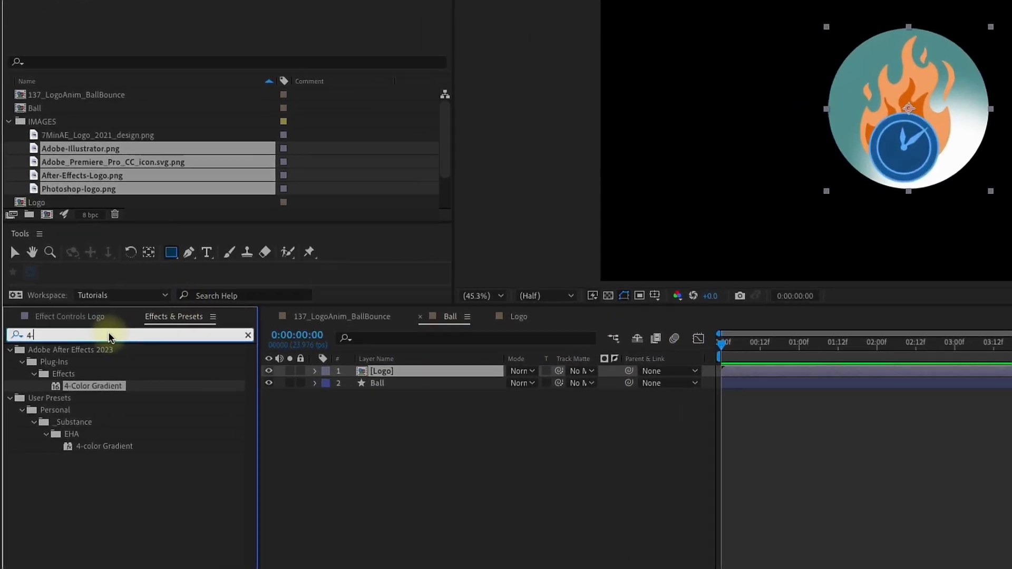
{"action": "key", "text": "BackSpace"}
{"action": "type", "text": "bulge"}
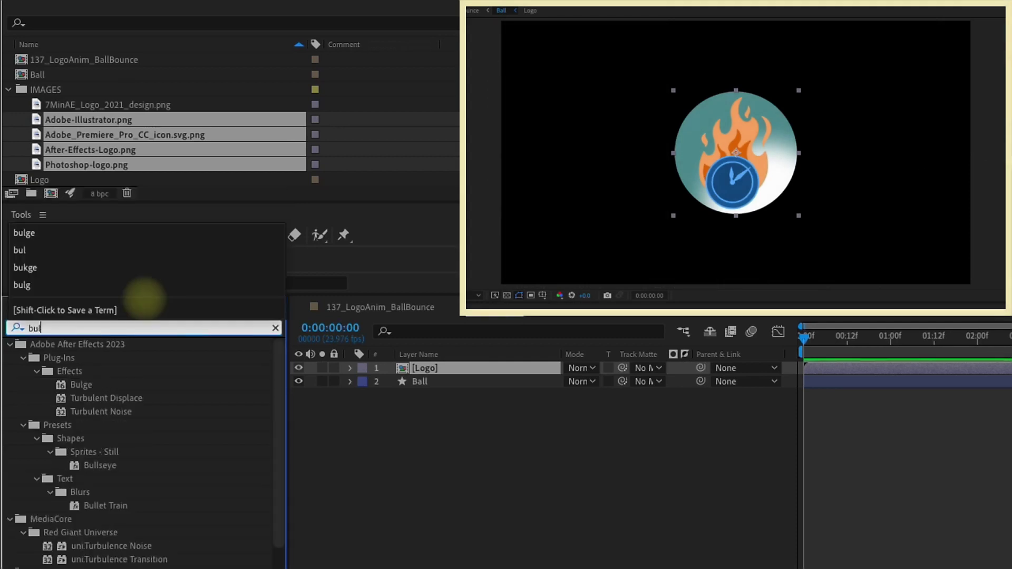
{"action": "double_click", "coordinate": [85, 383]}
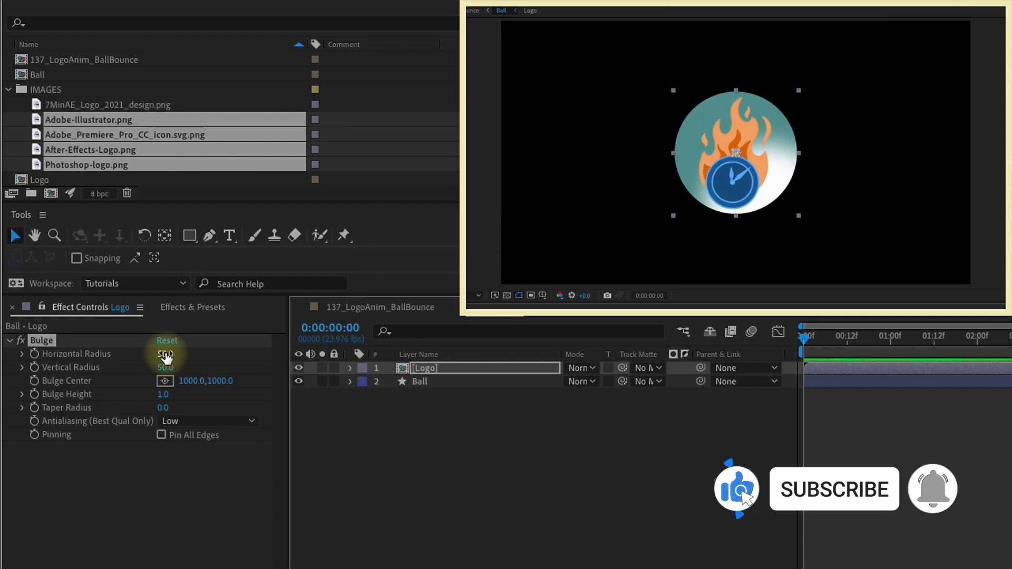
- Set Bulge horizontal and vertical radius to 1000 and bulge height to 0.7
{"action": "left_click", "coordinate": [165, 356]}
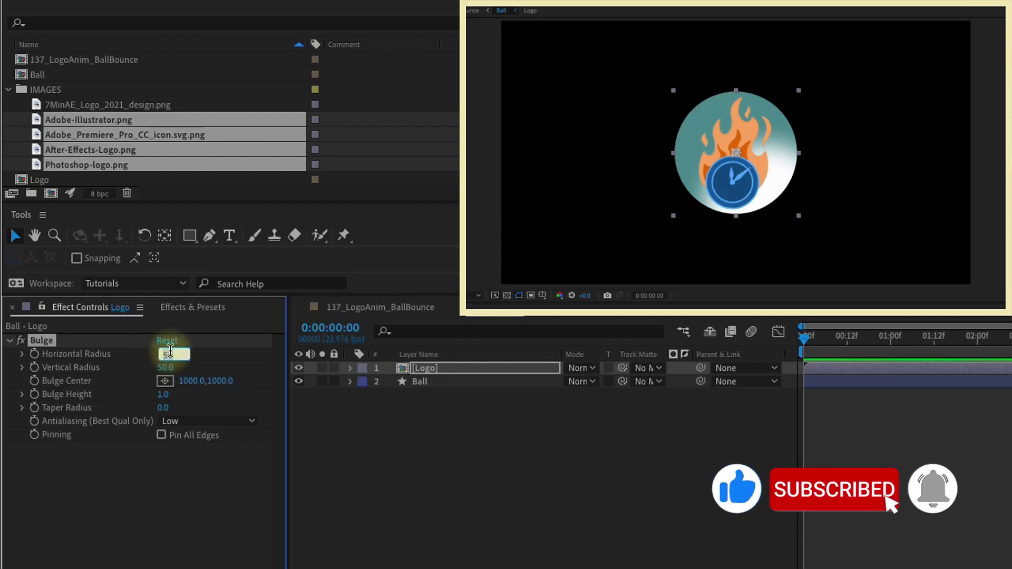
{"action": "type", "text": "1000"}
{"action": "left_click", "coordinate": [165, 368]}
{"action": "type", "text": "1000"}
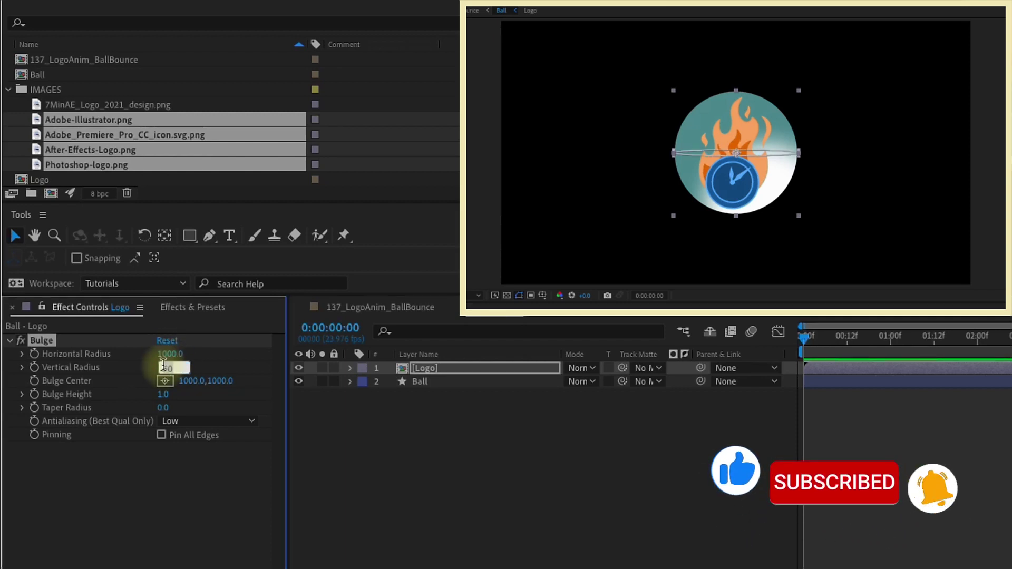
{"action": "left_click", "coordinate": [305, 395]}
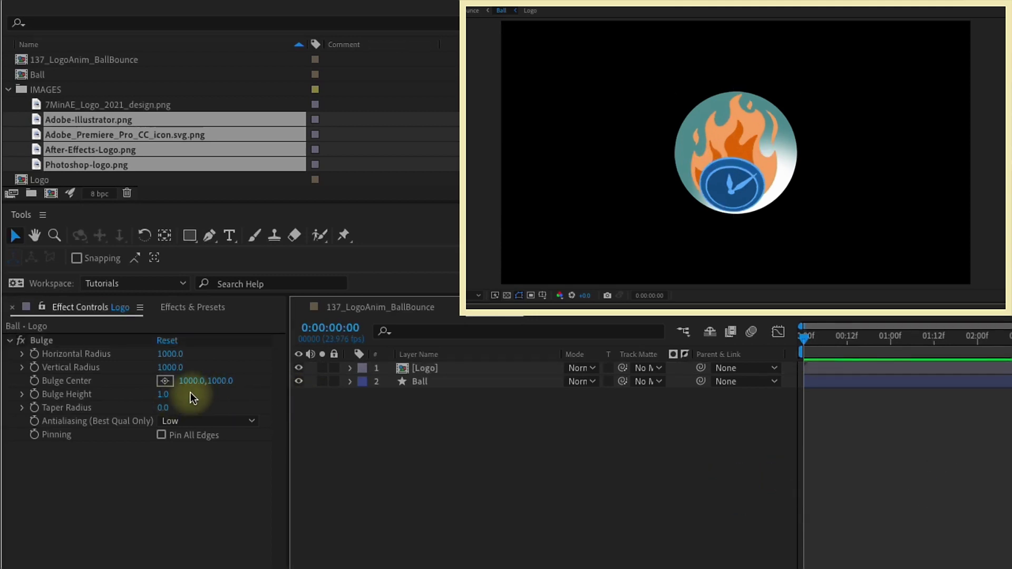
{"action": "left_click", "coordinate": [163, 395]}
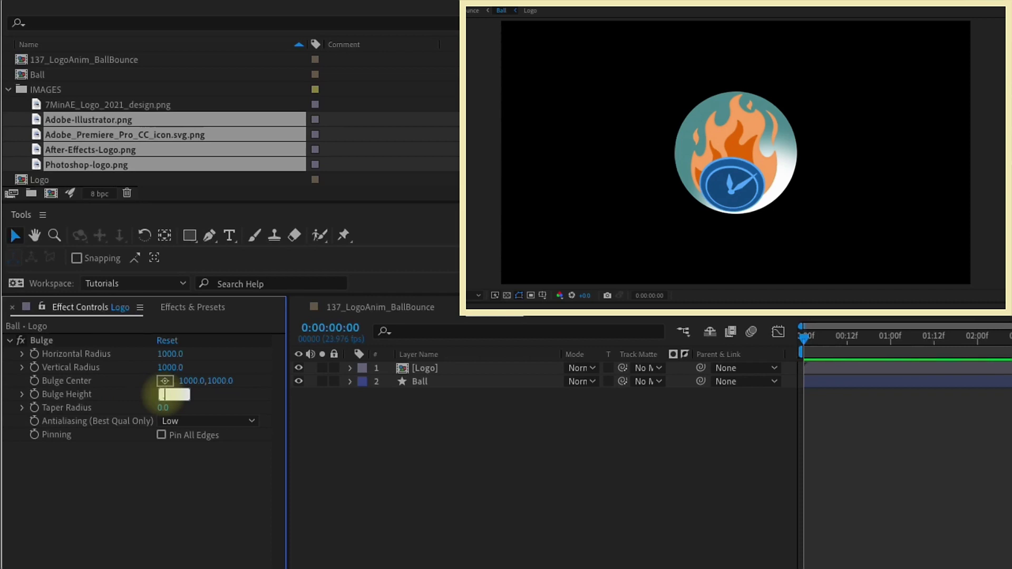
{"action": "type", "text": ".7"}
{"action": "left_click", "coordinate": [435, 441]}
- Set the Logo layer's blending mode to Multiply
{"action": "left_click", "coordinate": [422, 368]}
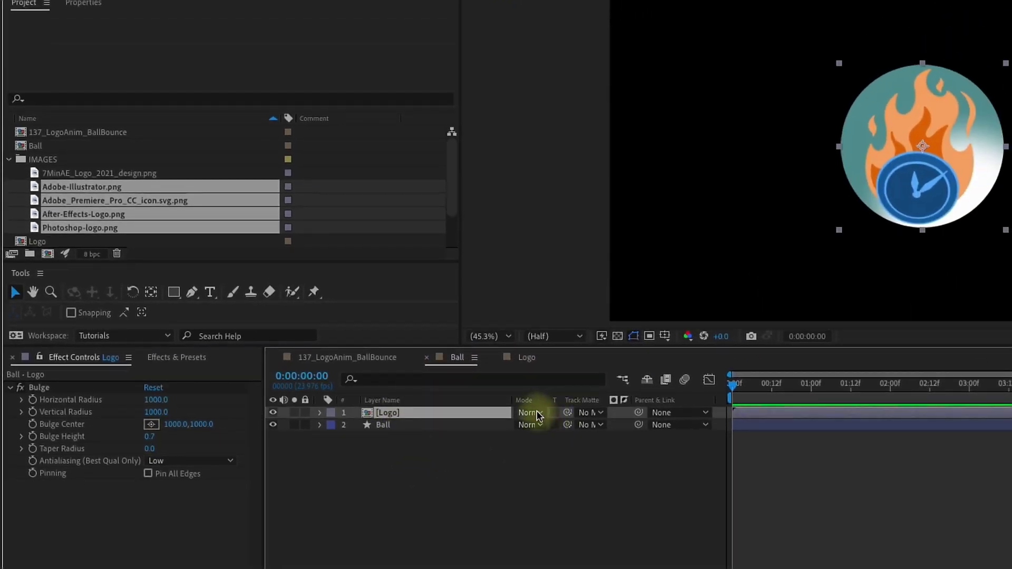
{"action": "left_click", "coordinate": [537, 412]}
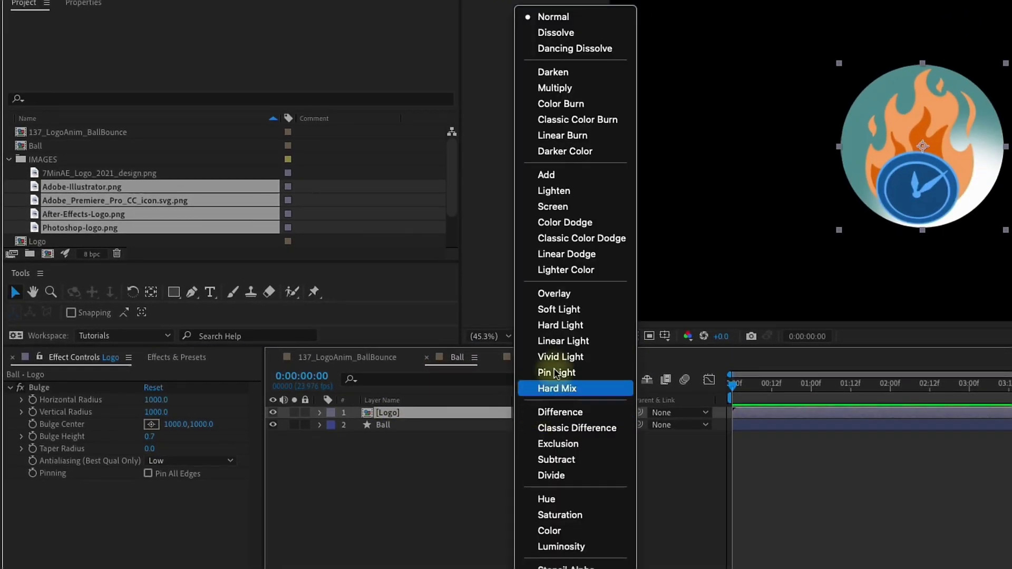
{"action": "left_click", "coordinate": [571, 85]}
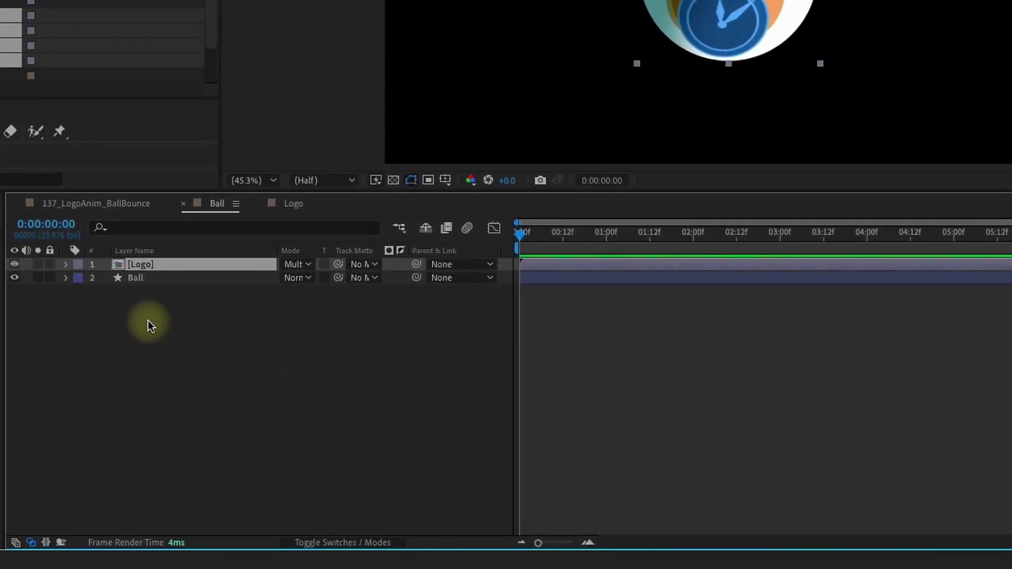
{"action": "left_click", "coordinate": [234, 371]}
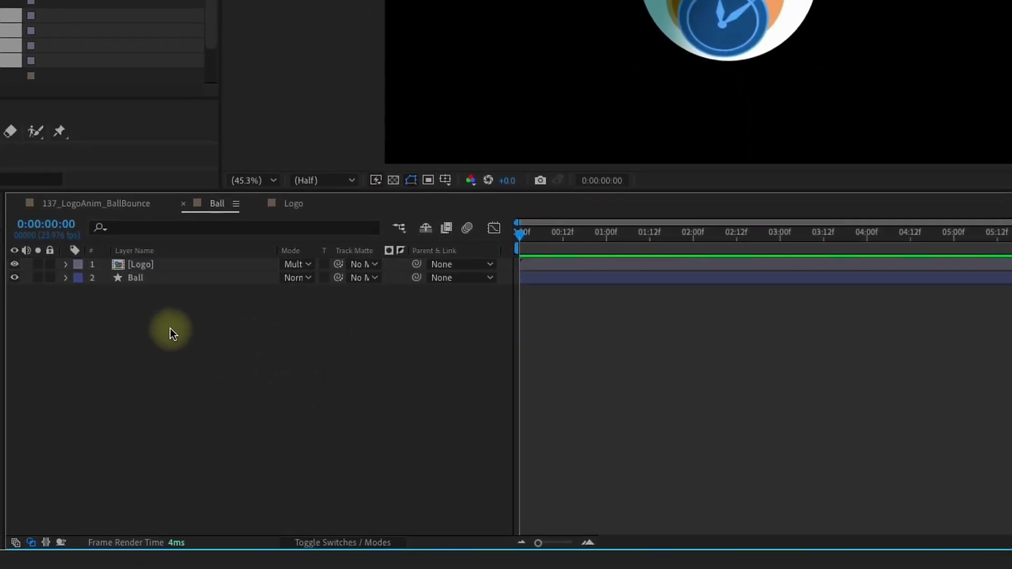
- Create a new shape layer named Light Reflect
{"action": "right_click", "coordinate": [234, 364]}
{"action": "mouse_move", "coordinate": [197, 338]}
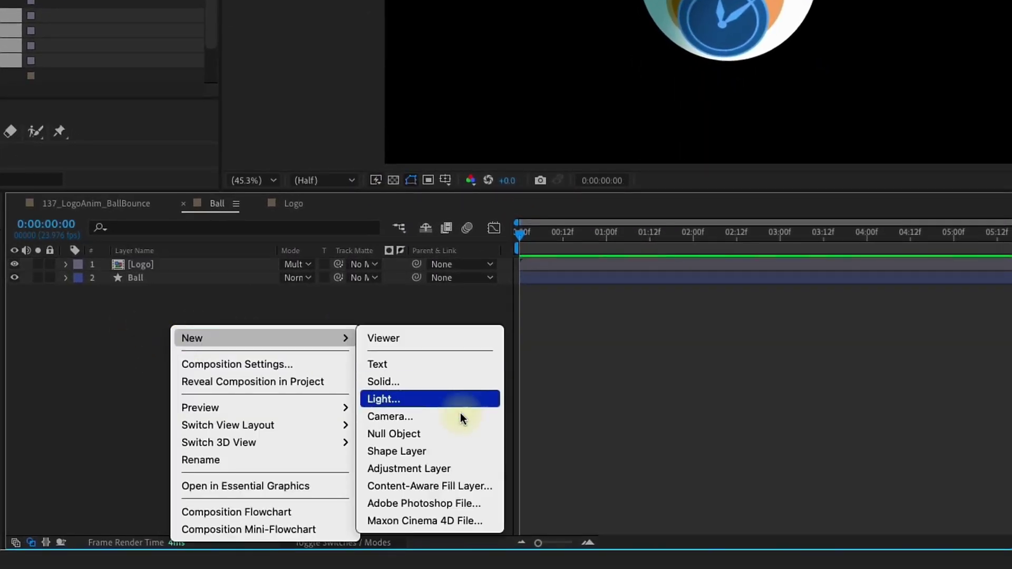
{"action": "left_click", "coordinate": [425, 452]}
{"action": "key", "text": "Return"}
{"action": "type", "text": "L"}
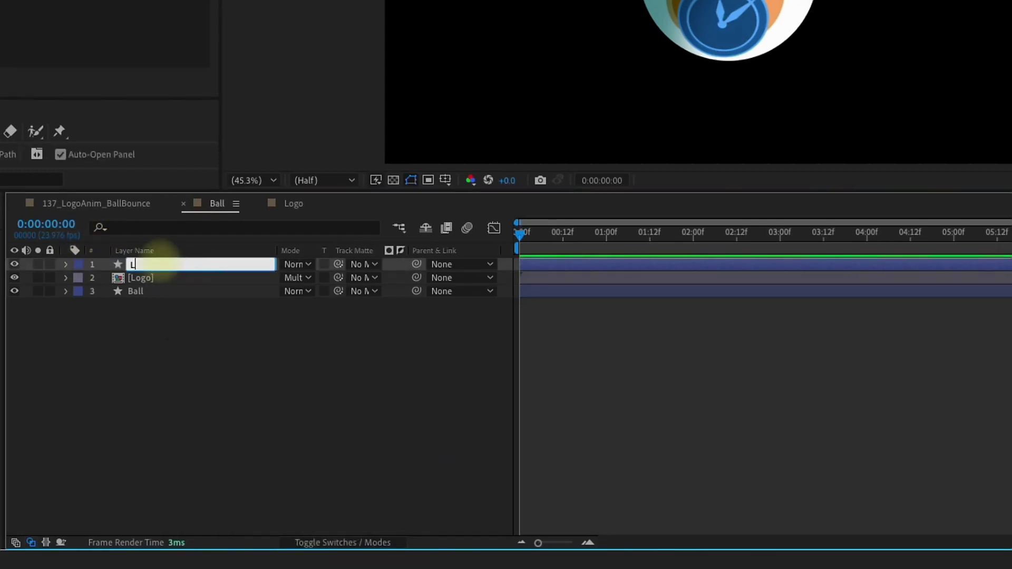
{"action": "type", "text": "ight Reflect"}
{"action": "key", "text": "Return"}
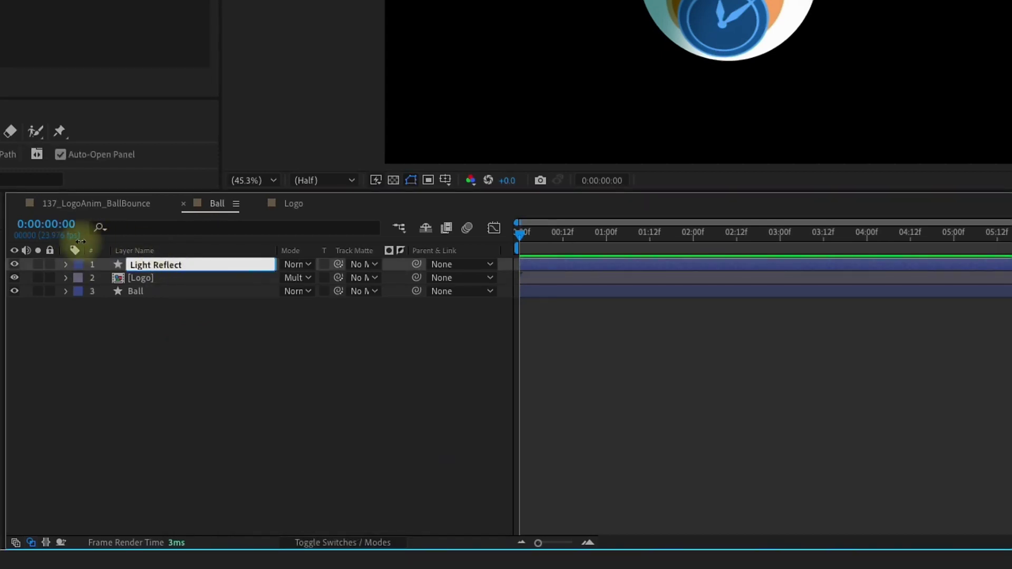
- Add an ellipse path and a white fill to the Light Reflect layer
{"action": "left_click", "coordinate": [66, 264]}
{"action": "left_click", "coordinate": [393, 277]}
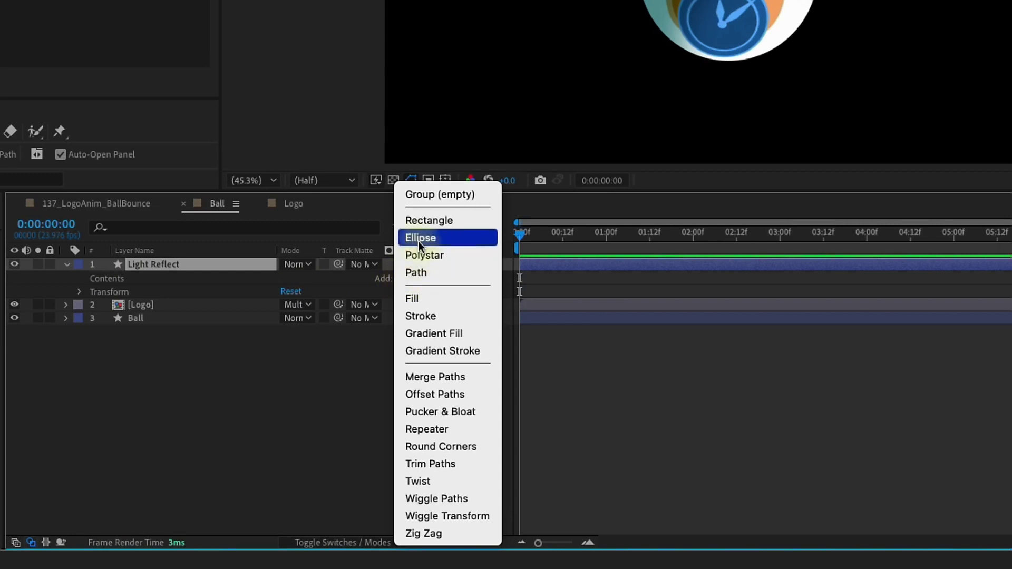
{"action": "left_click", "coordinate": [416, 240]}
{"action": "left_click", "coordinate": [398, 277]}
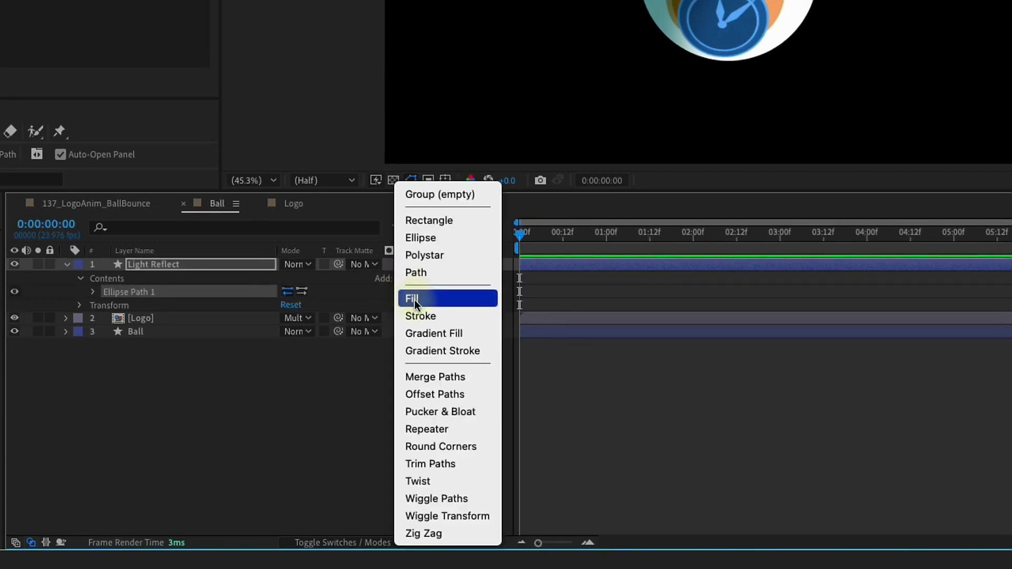
{"action": "left_click", "coordinate": [415, 299]}
{"action": "left_click", "coordinate": [0, 154]}
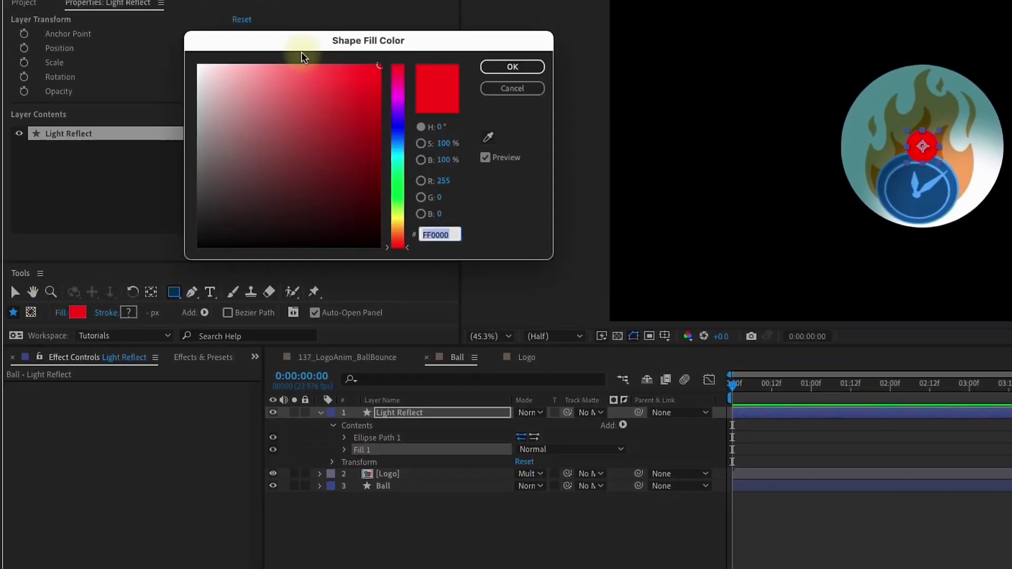
{"action": "left_click_drag", "start_coordinate": [303, 66], "coordinate": [152, 26]}
{"action": "left_click", "coordinate": [513, 67]}
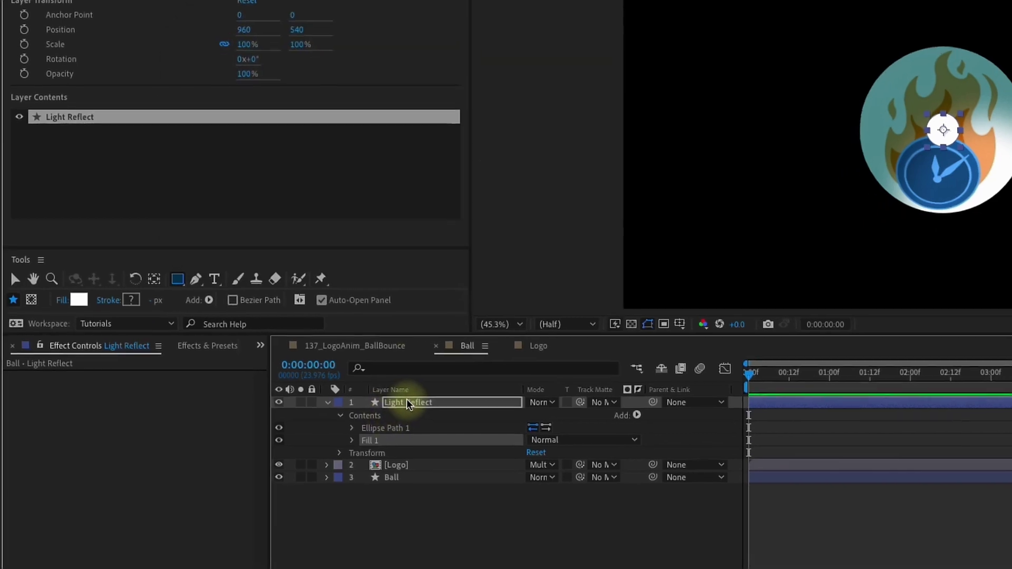
- Apply Fast Box Blur with a blur radius of 20 to the Light Reflect layer
{"action": "left_click", "coordinate": [407, 404]}
{"action": "left_click", "coordinate": [207, 345]}
{"action": "left_click", "coordinate": [147, 367]}
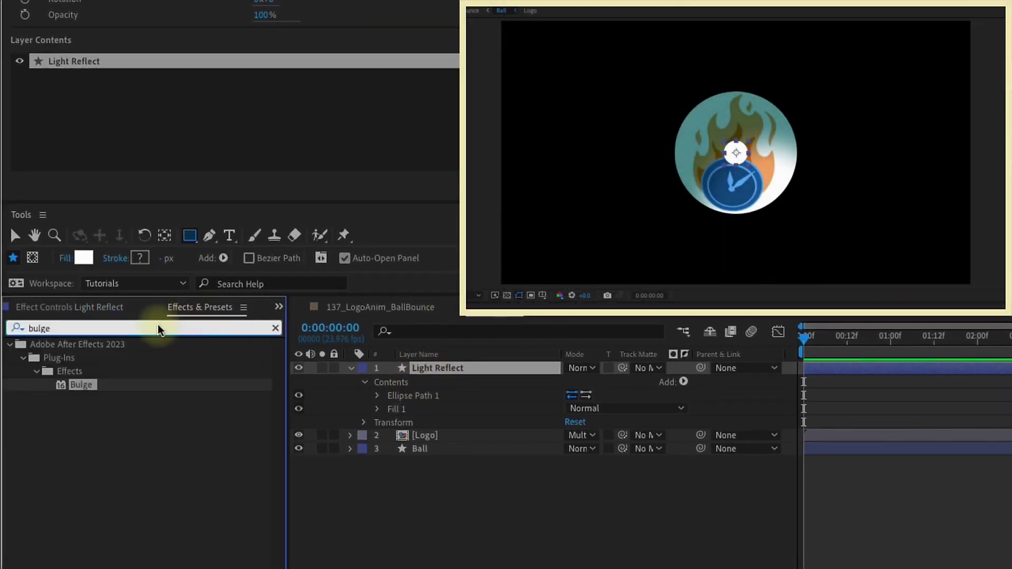
{"action": "double_click", "coordinate": [157, 325]}
{"action": "type", "text": "fast box"}
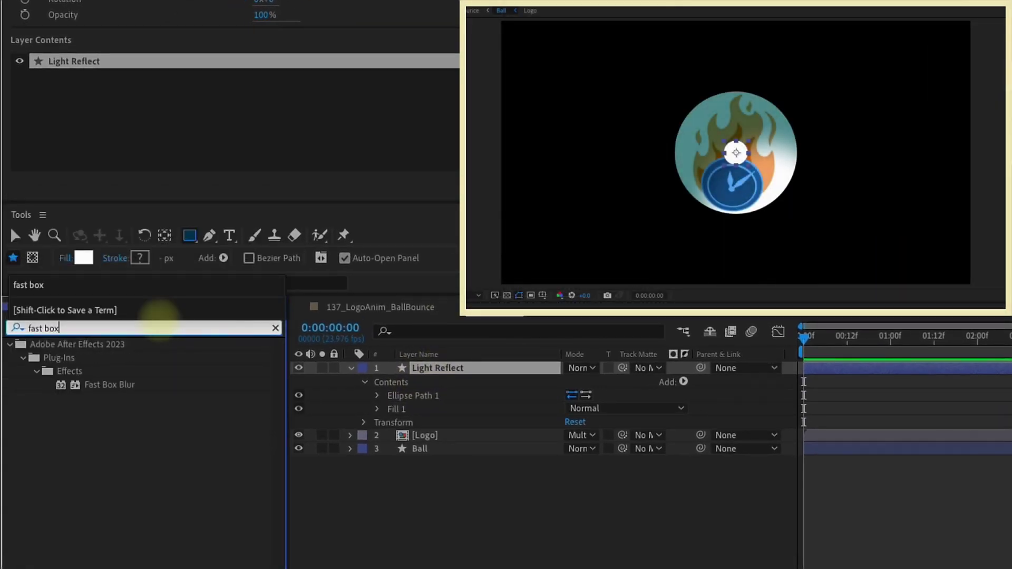
{"action": "double_click", "coordinate": [128, 386]}
{"action": "key", "text": "v"}
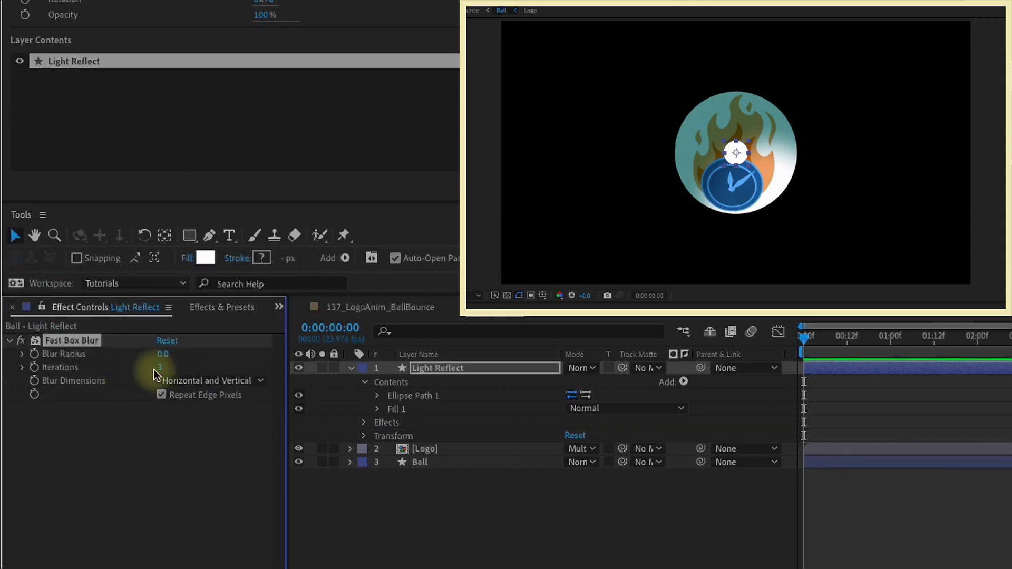
{"action": "key", "text": "Return"}
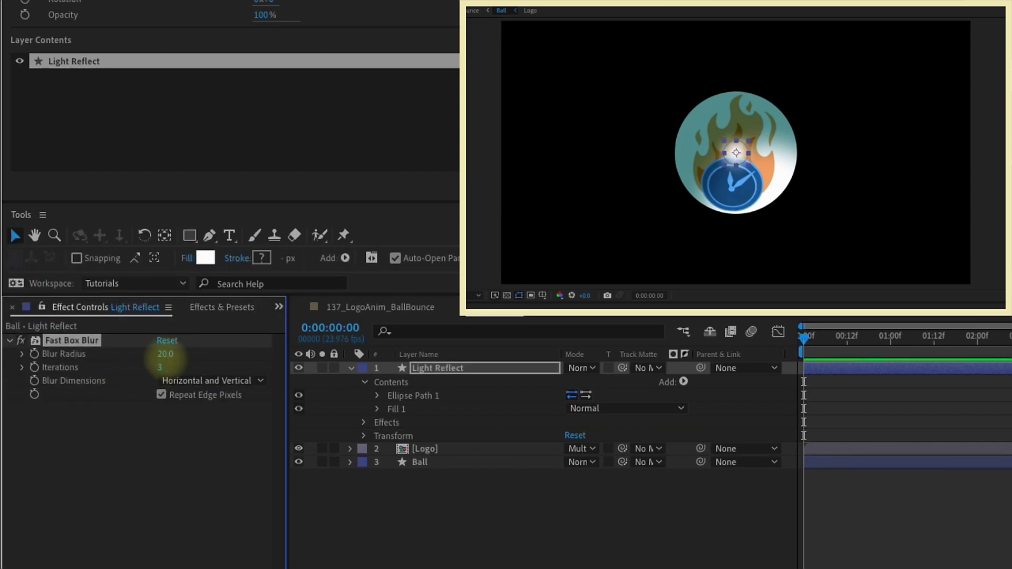
- Add a Bulge effect to Light Reflect with horizontal and vertical radius 250
{"action": "left_click", "coordinate": [222, 307]}
{"action": "double_click", "coordinate": [90, 330]}
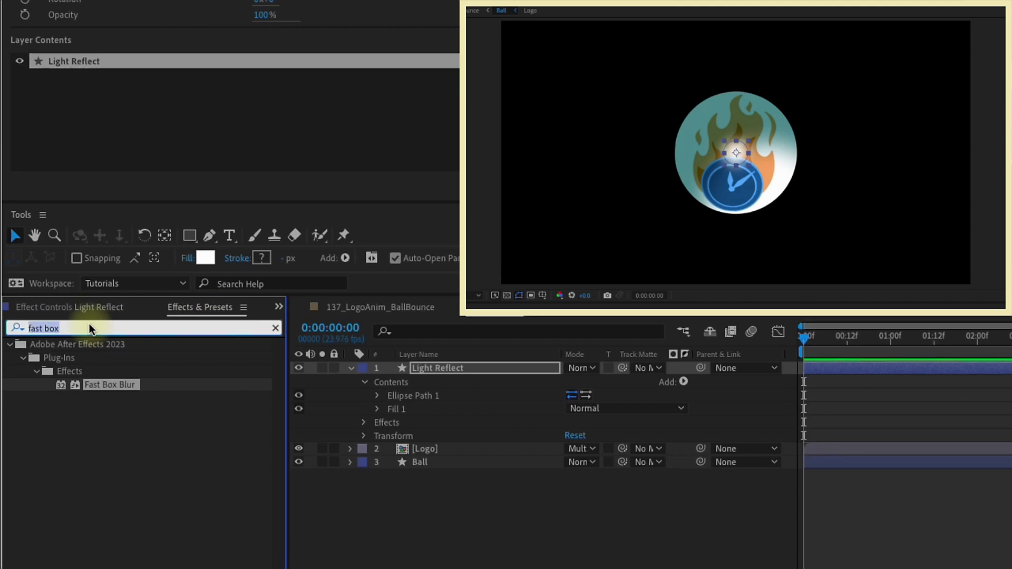
{"action": "type", "text": "bulge"}
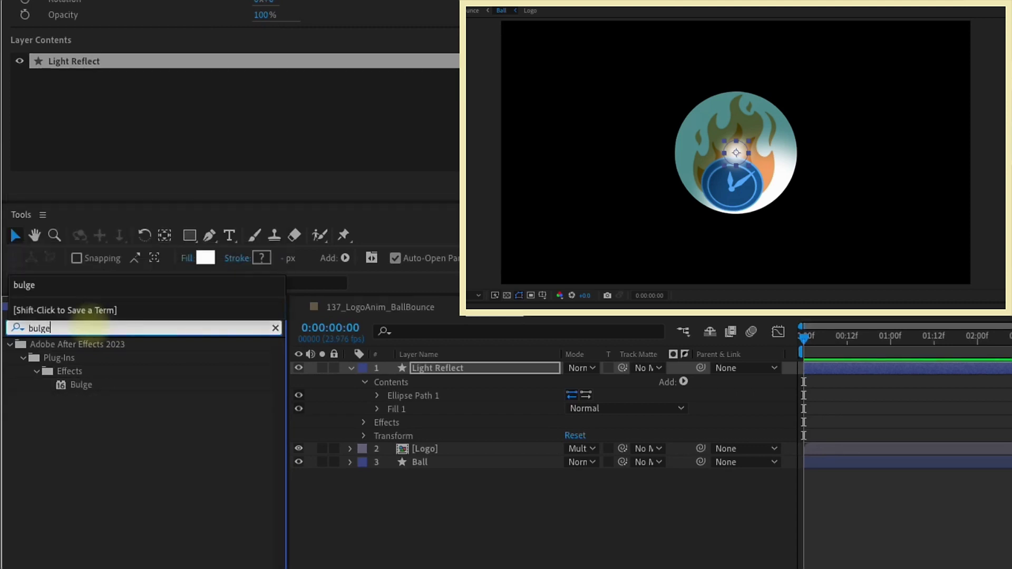
{"action": "left_click", "coordinate": [84, 385]}
{"action": "double_click", "coordinate": [86, 389]}
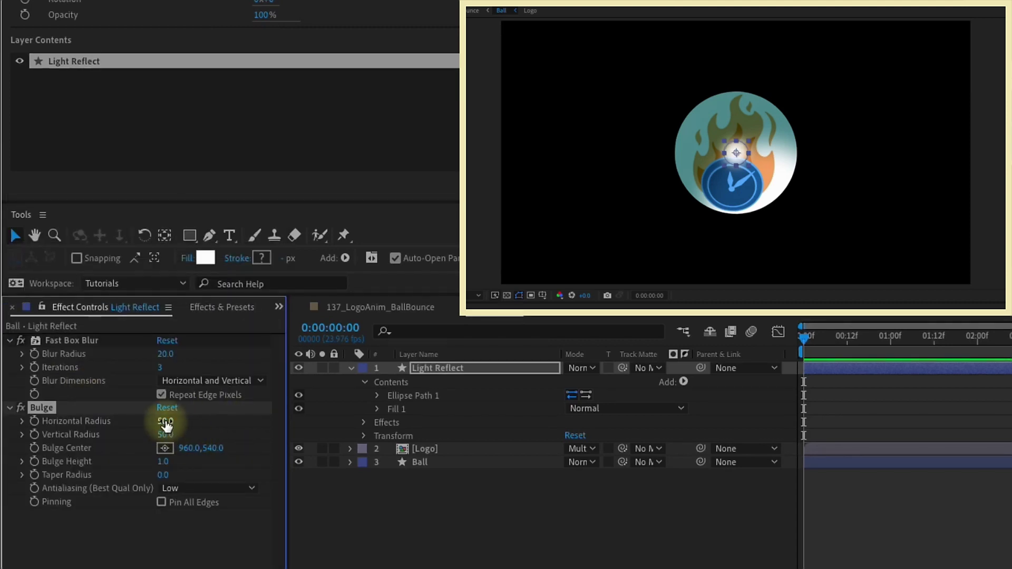
{"action": "left_click", "coordinate": [173, 421]}
{"action": "type", "text": "240"}
{"action": "key", "text": "Tab"}
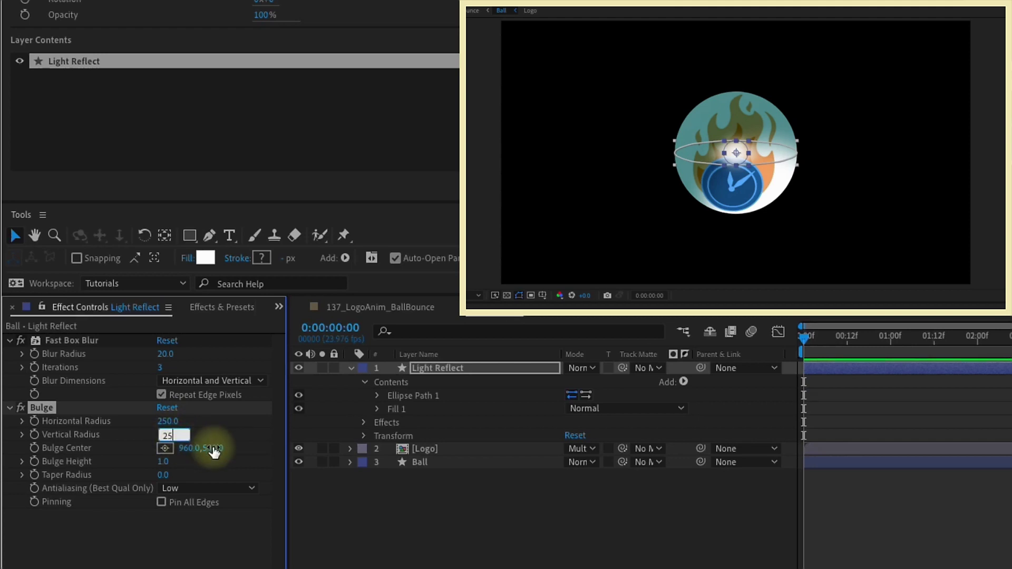
{"action": "type", "text": "250"}
{"action": "left_click", "coordinate": [297, 492]}
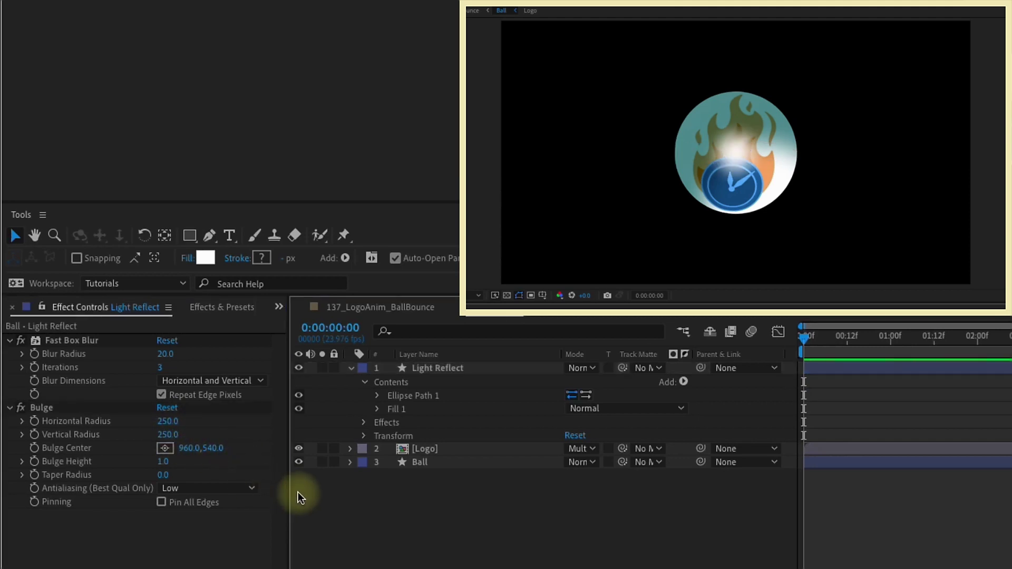
- Move the Light Reflect highlight right and slightly down on the ball
{"action": "left_click", "coordinate": [502, 381]}
{"action": "left_click_drag", "start_coordinate": [739, 152], "coordinate": [757, 142]}
{"action": "left_click", "coordinate": [683, 226]}
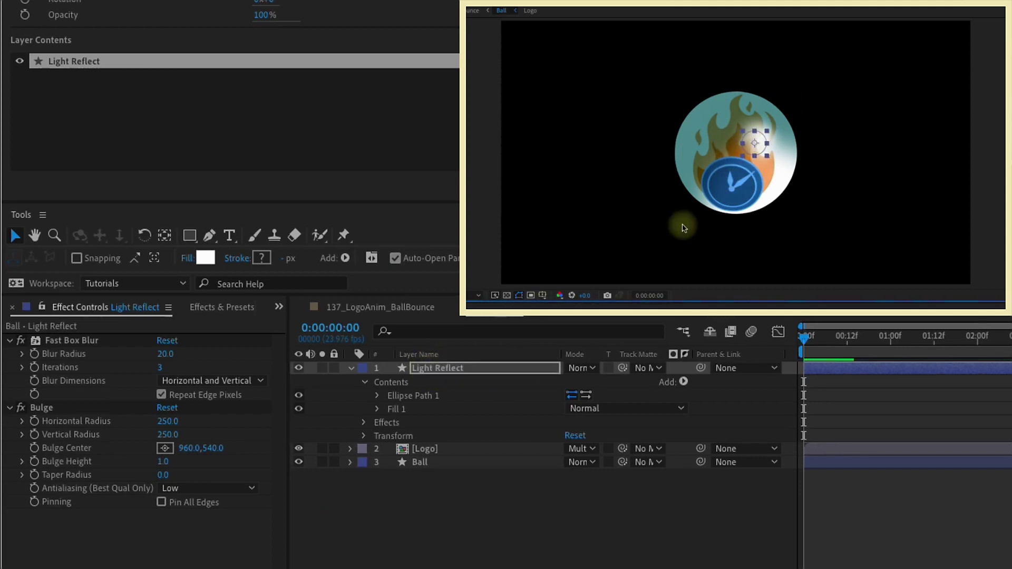
{"action": "left_click", "coordinate": [351, 368]}
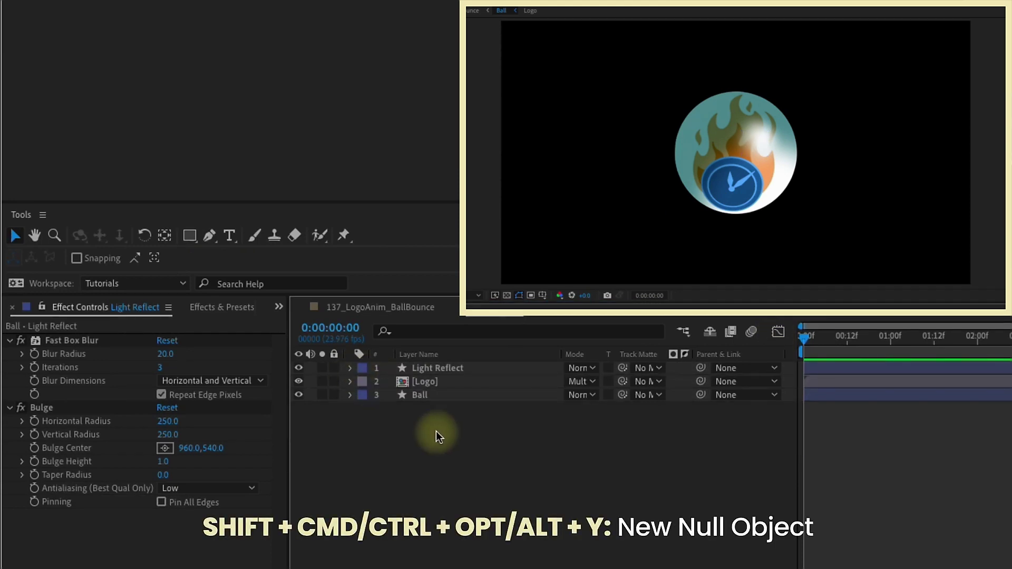
- Create a null layer named BOUNCE and snap it to the ball's bottom edge
{"action": "key", "text": "ctrl+alt+shift+y"}
{"action": "key", "text": "Return"}
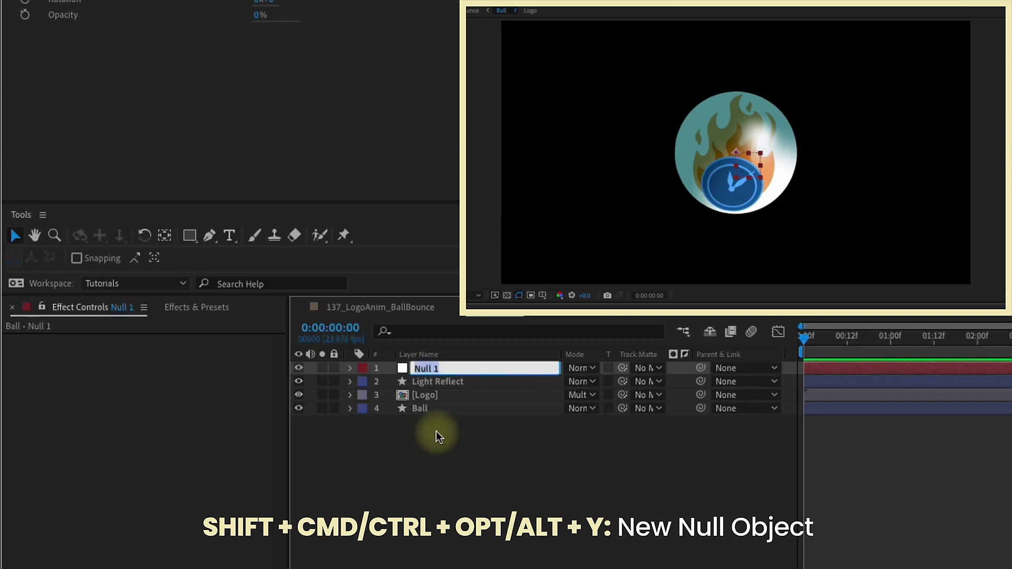
{"action": "type", "text": "BOUNCE"}
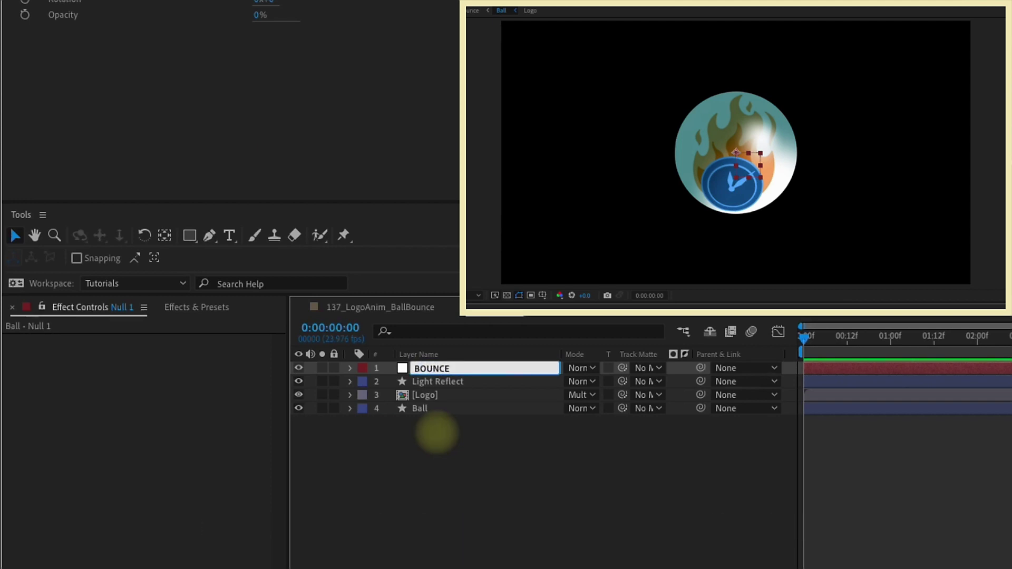
{"action": "key", "text": "Return"}
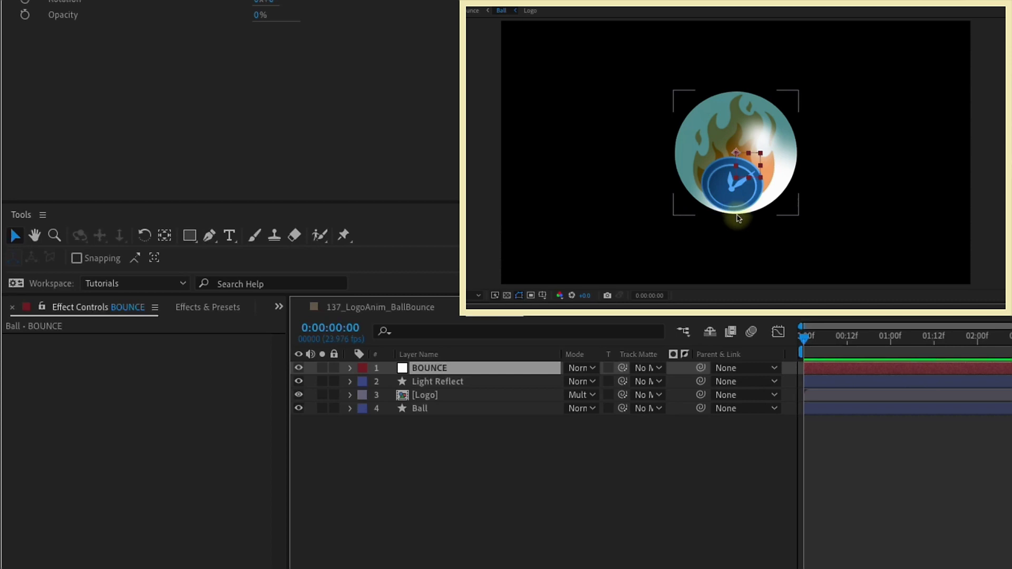
{"action": "left_click", "coordinate": [78, 259]}
{"action": "left_click_drag", "start_coordinate": [738, 156], "coordinate": [735, 217]}
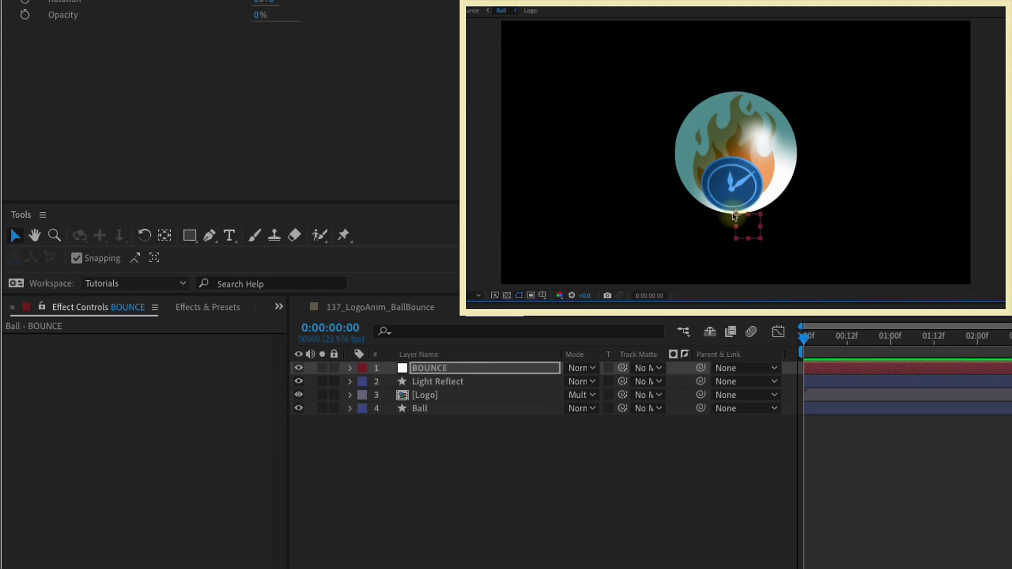
{"action": "left_click", "coordinate": [77, 259]}
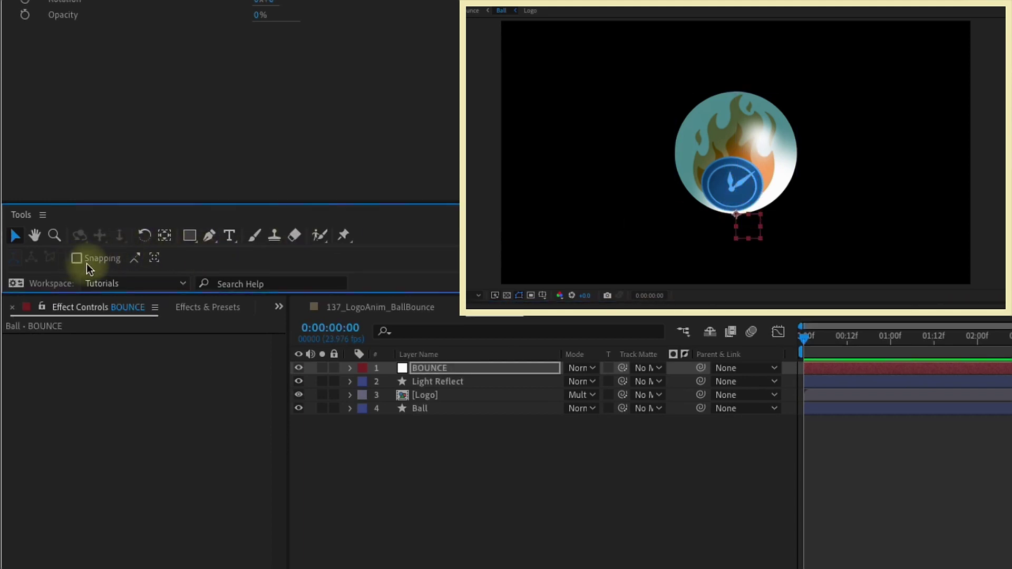
- Parent Light Reflect and Ball to BOUNCE, and parent Logo to Ball
{"action": "left_click", "coordinate": [458, 382]}
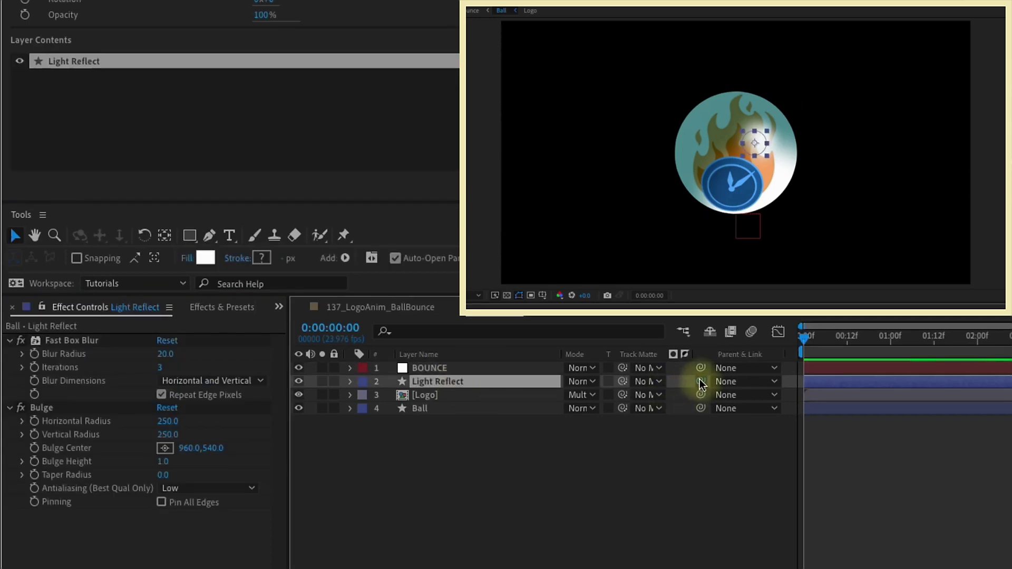
{"action": "left_click_drag", "start_coordinate": [701, 383], "coordinate": [448, 368]}
{"action": "left_click_drag", "start_coordinate": [700, 408], "coordinate": [470, 365]}
{"action": "left_click", "coordinate": [449, 394]}
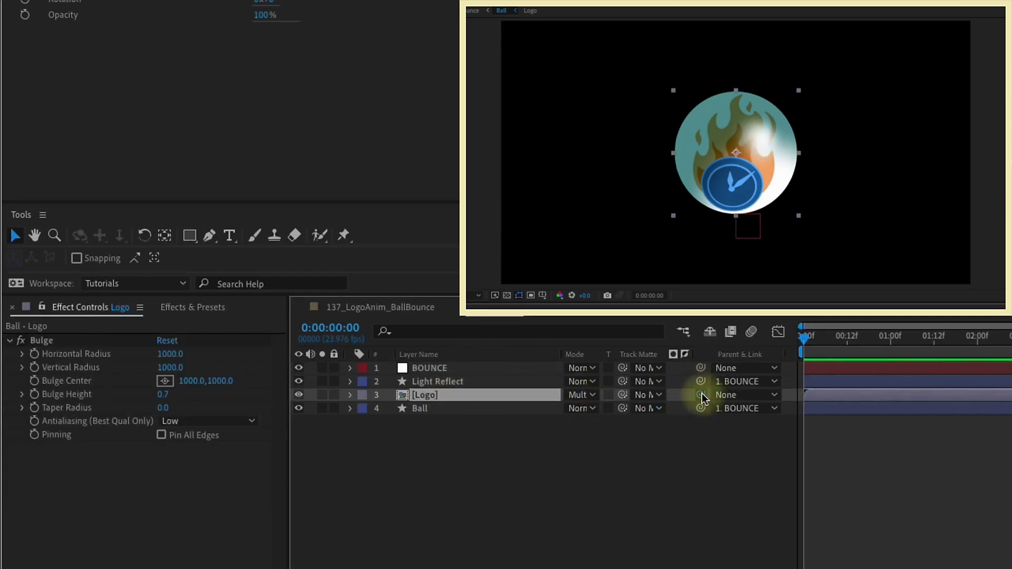
{"action": "left_click_drag", "start_coordinate": [701, 395], "coordinate": [483, 405]}
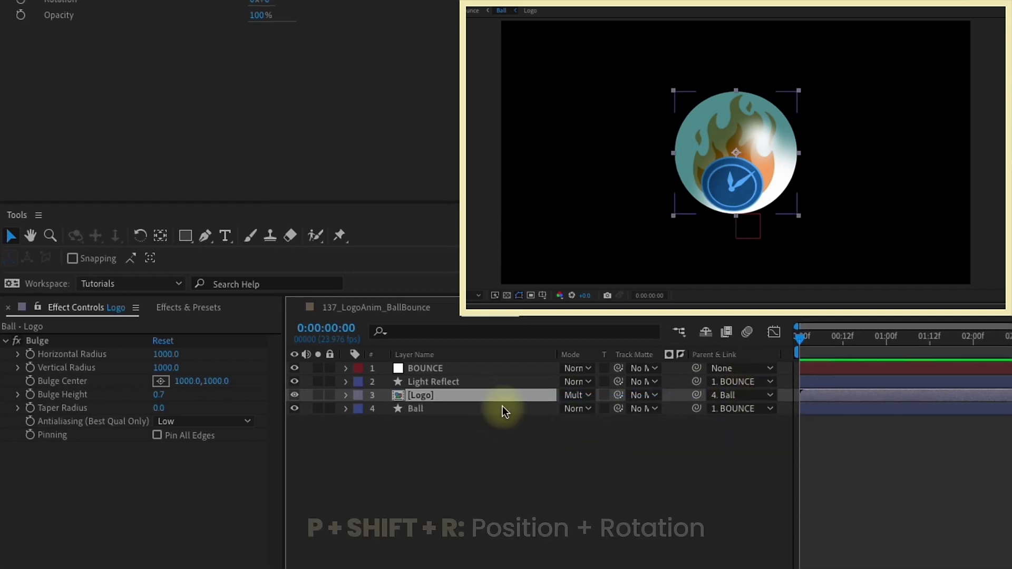
- Key Ball's Position and Rotation at 0:00:01:16, with Rotation set to 2 full turns
{"action": "left_click", "coordinate": [462, 410]}
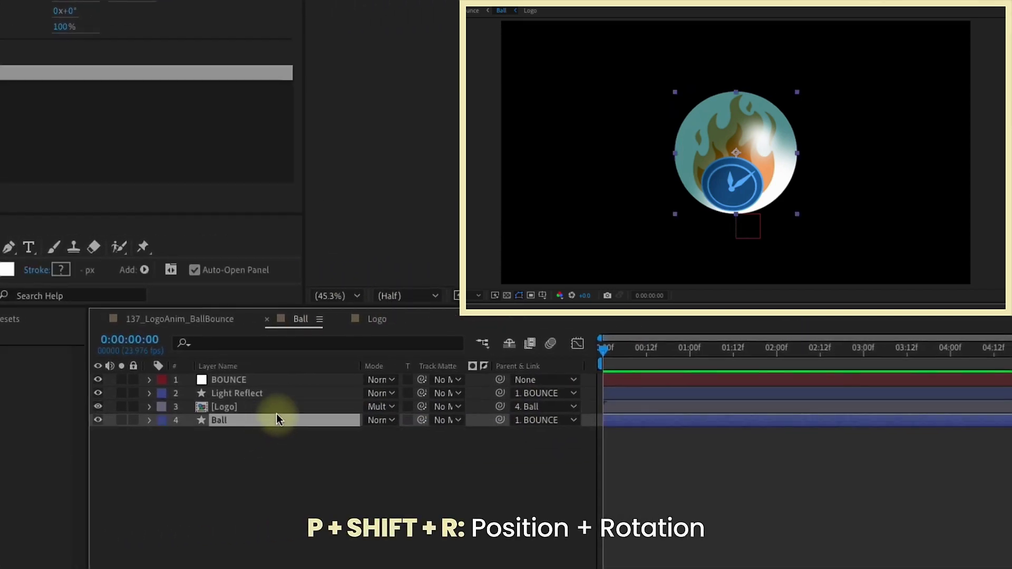
{"action": "key", "text": "p"}
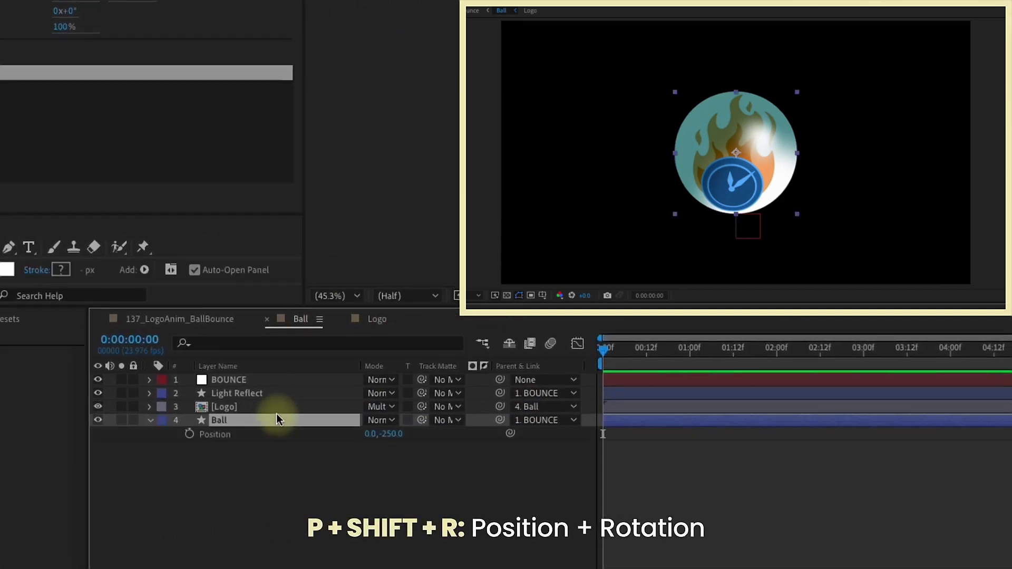
{"action": "key", "text": "shift+r"}
{"action": "left_click", "coordinate": [190, 435]}
{"action": "left_click", "coordinate": [190, 448]}
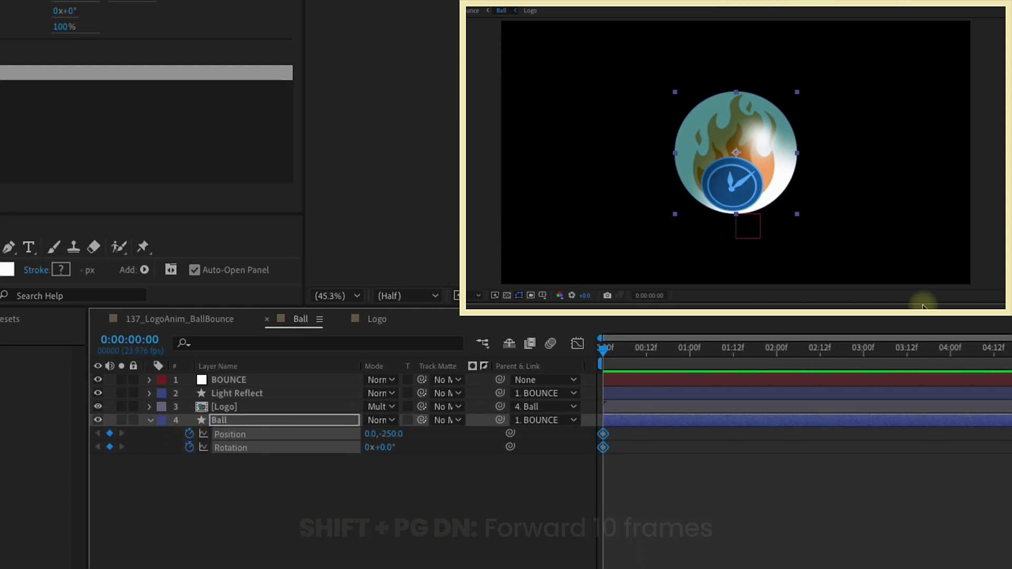
{"action": "key", "text": "shift+Page_Down"}
{"action": "key", "text": "shift+Page_Down"}
{"action": "key", "text": "shift+Page_Down"}
{"action": "key", "text": "shift+Page_Down"}
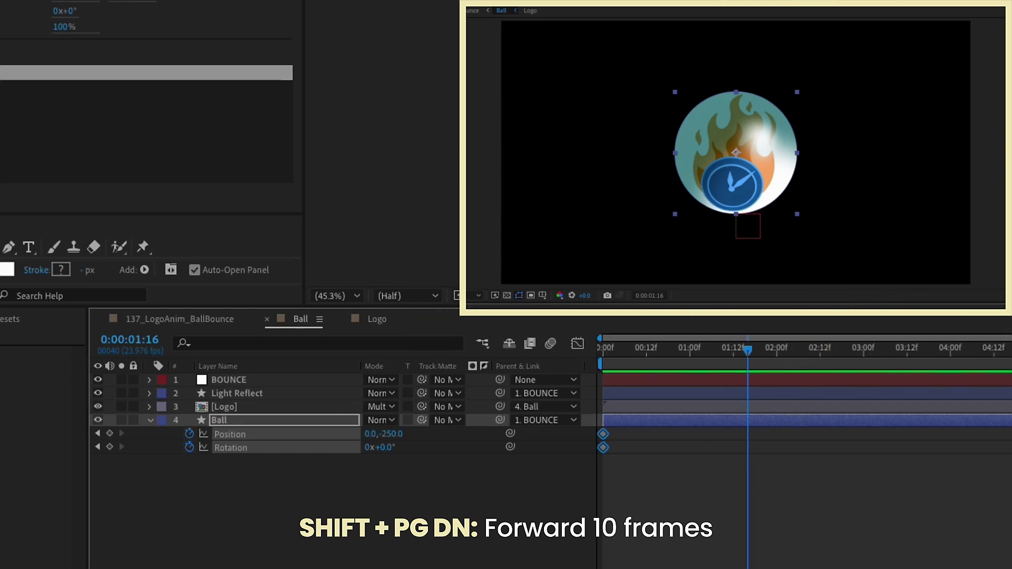
{"action": "left_click", "coordinate": [109, 434]}
{"action": "left_click", "coordinate": [110, 447]}
{"action": "left_click", "coordinate": [330, 482]}
{"action": "left_click", "coordinate": [369, 449]}
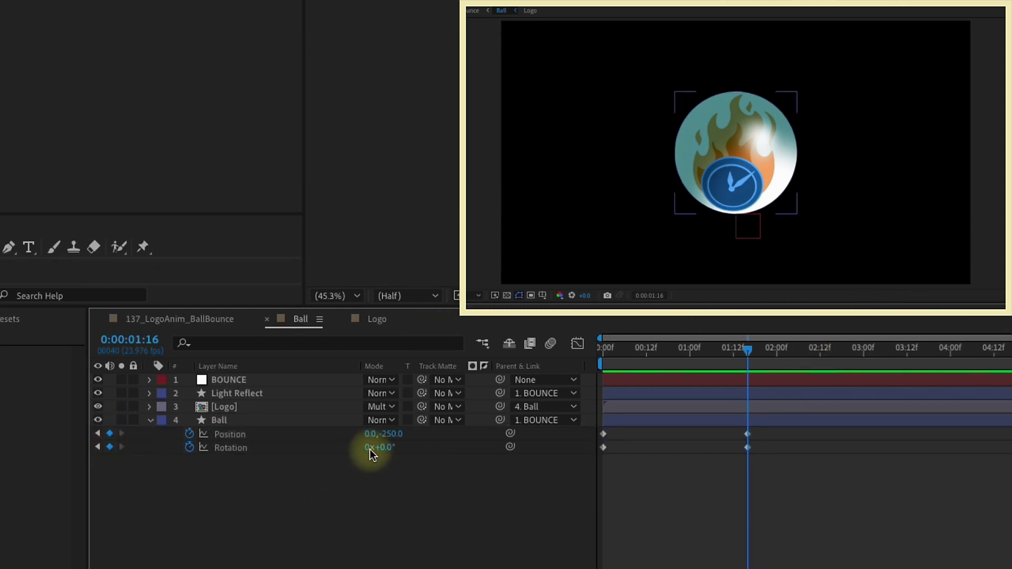
{"action": "type", "text": "2"}
{"action": "key", "text": "Return"}
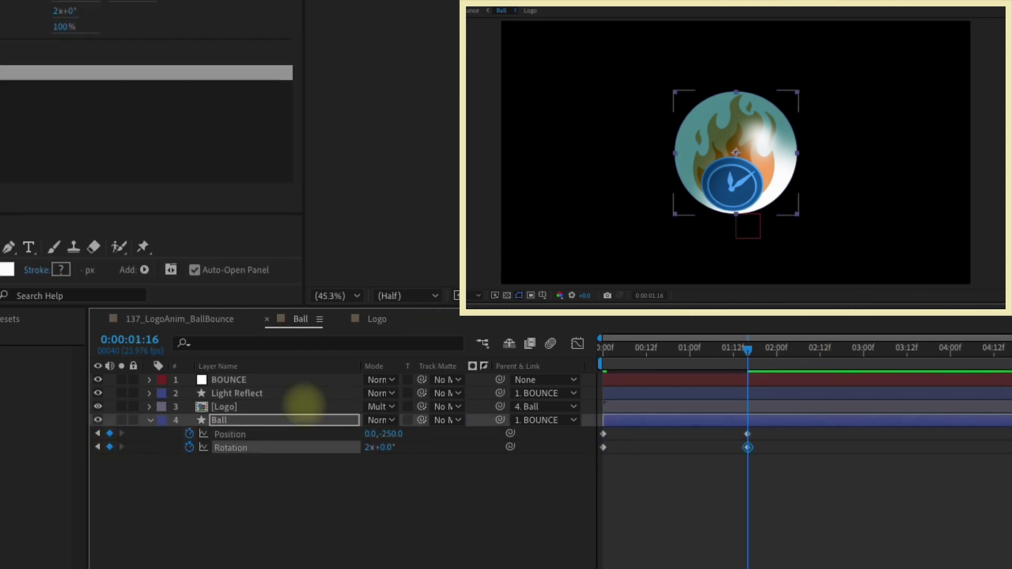
- At the first frame, drag Ball's Position X to -1229, fully off the left edge
{"action": "left_click", "coordinate": [606, 352]}
{"action": "left_click", "coordinate": [459, 464]}
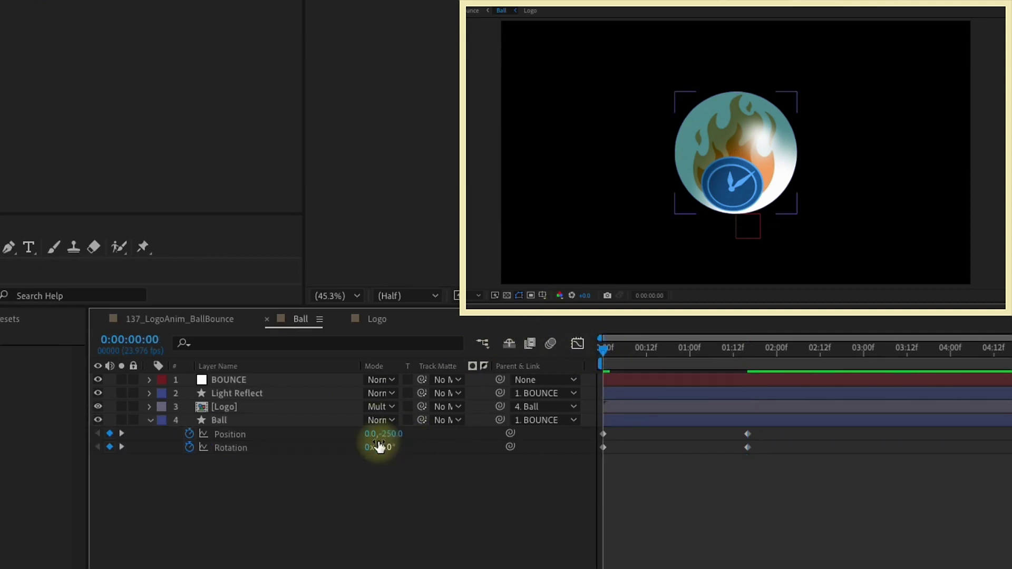
{"action": "left_click_drag", "start_coordinate": [372, 436], "coordinate": [181, 430]}
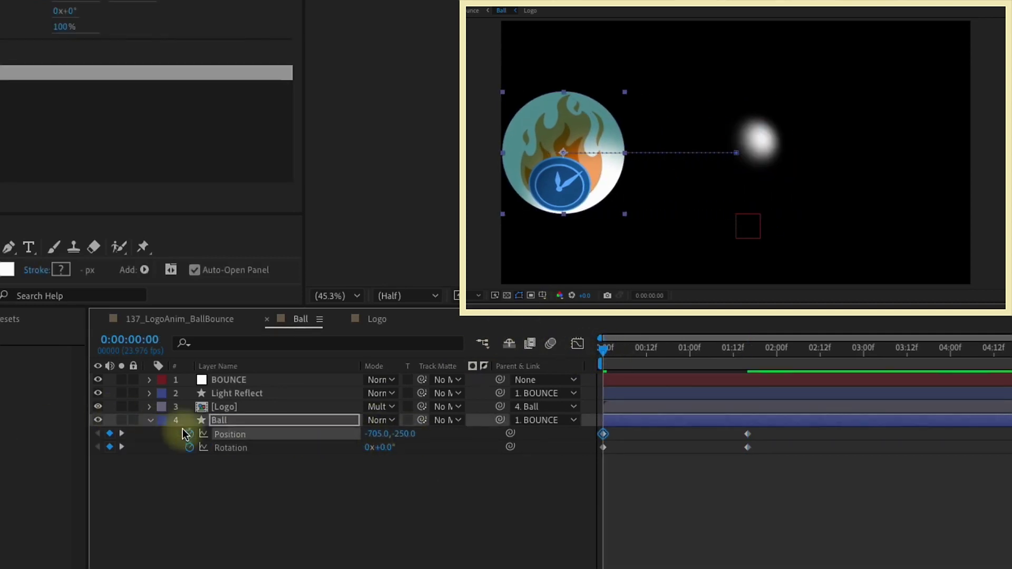
{"action": "left_click_drag", "start_coordinate": [373, 436], "coordinate": [105, 436]}
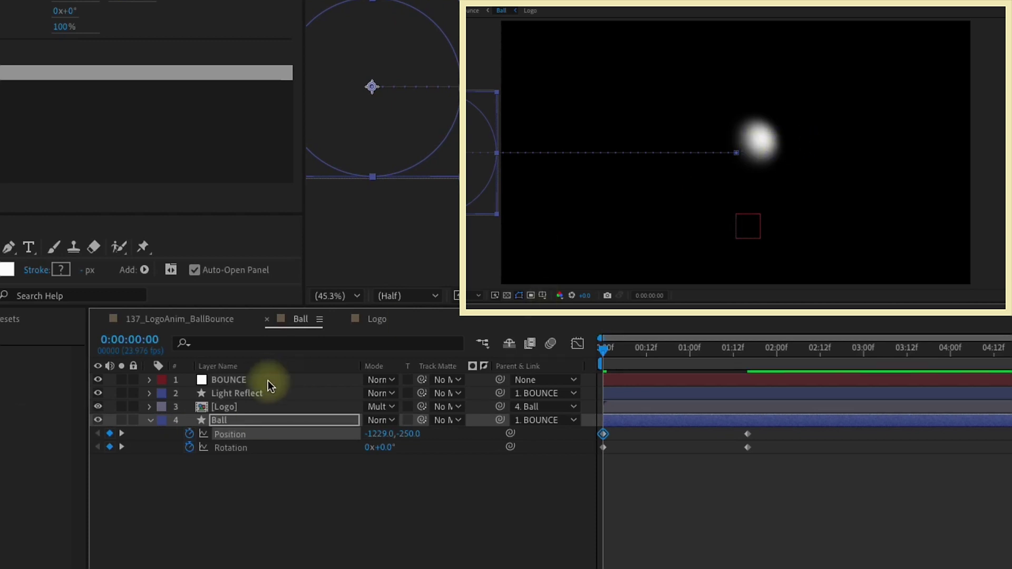
- Set Light Reflect's track matte to the Ball layer and make Ball visible again
{"action": "left_click", "coordinate": [243, 393]}
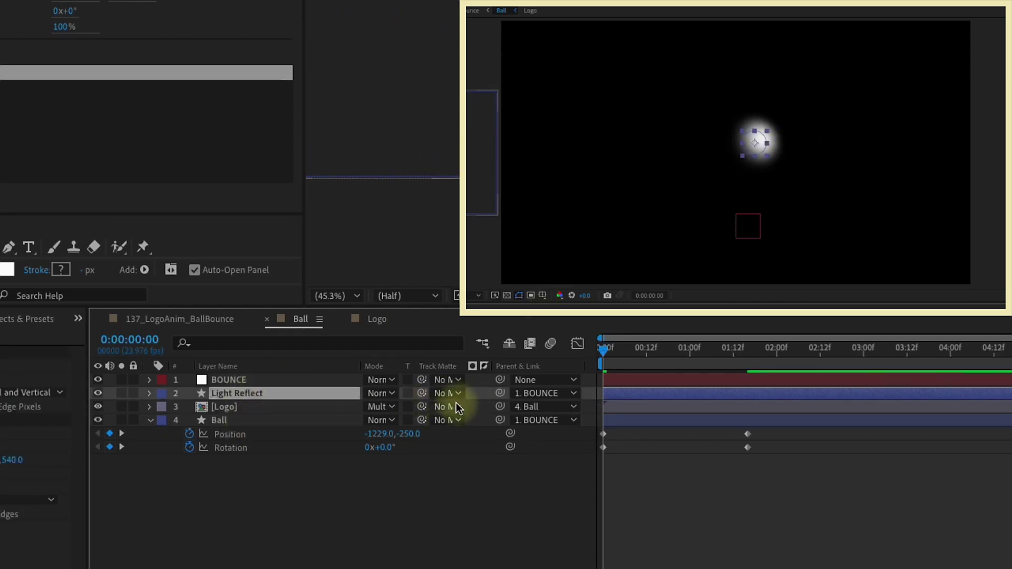
{"action": "left_click_drag", "start_coordinate": [422, 393], "coordinate": [289, 420]}
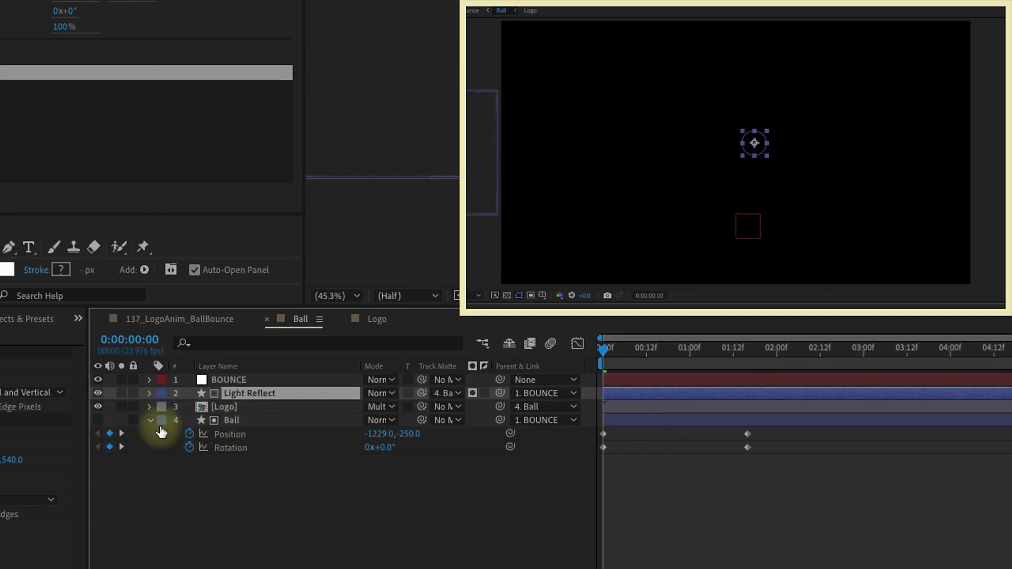
{"action": "left_click", "coordinate": [98, 420]}
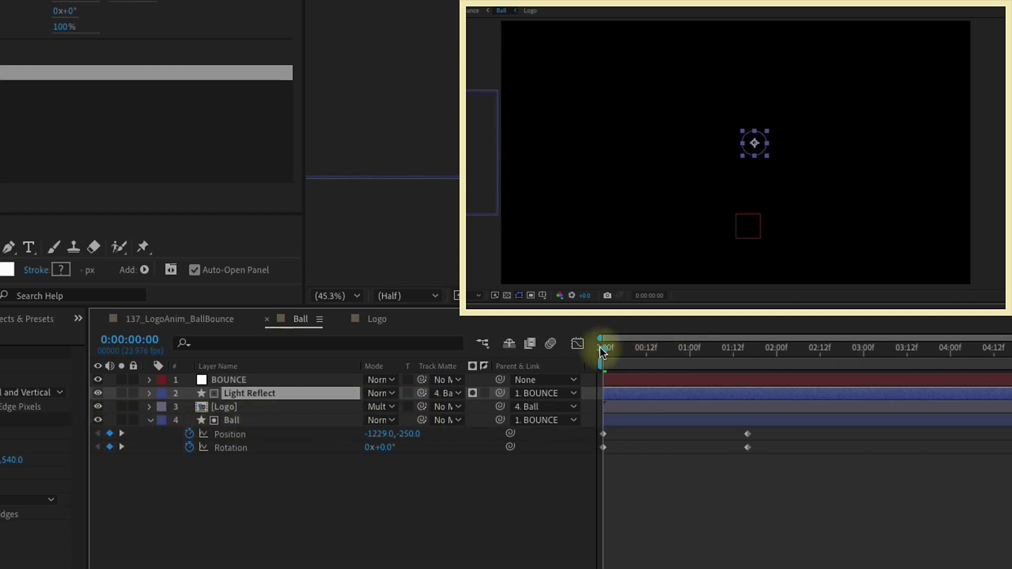
- Scrub through the roll to check the matte and select all of Ball's keyframes
{"action": "left_click_drag", "start_coordinate": [603, 352], "coordinate": [706, 359]}
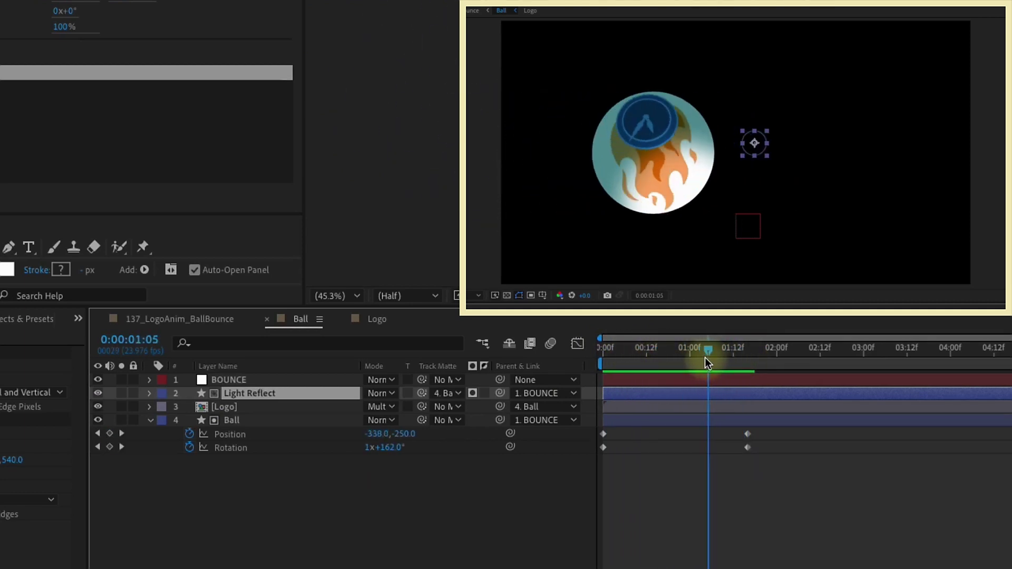
{"action": "left_click", "coordinate": [746, 361]}
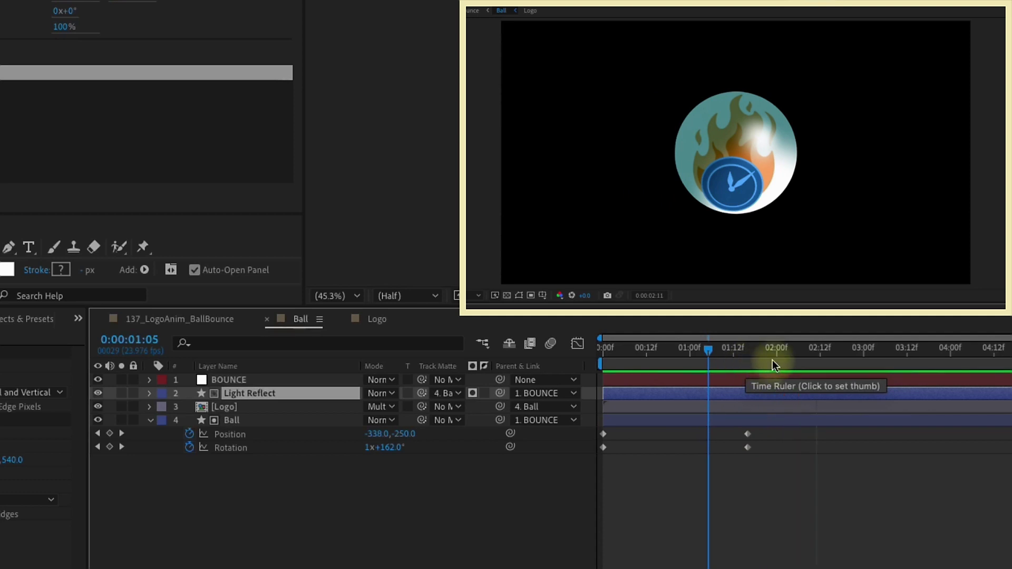
{"action": "left_click_drag", "start_coordinate": [762, 429], "coordinate": [601, 460]}
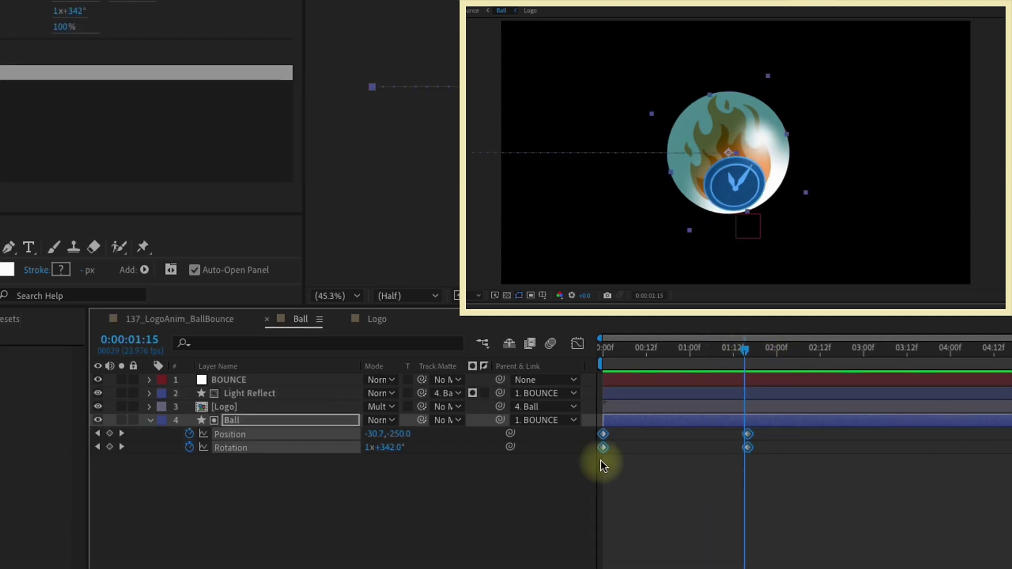
- Easy Ease Ball's keyframes and lengthen the first ease-out and final ease-in influence
{"action": "key", "text": "F9"}
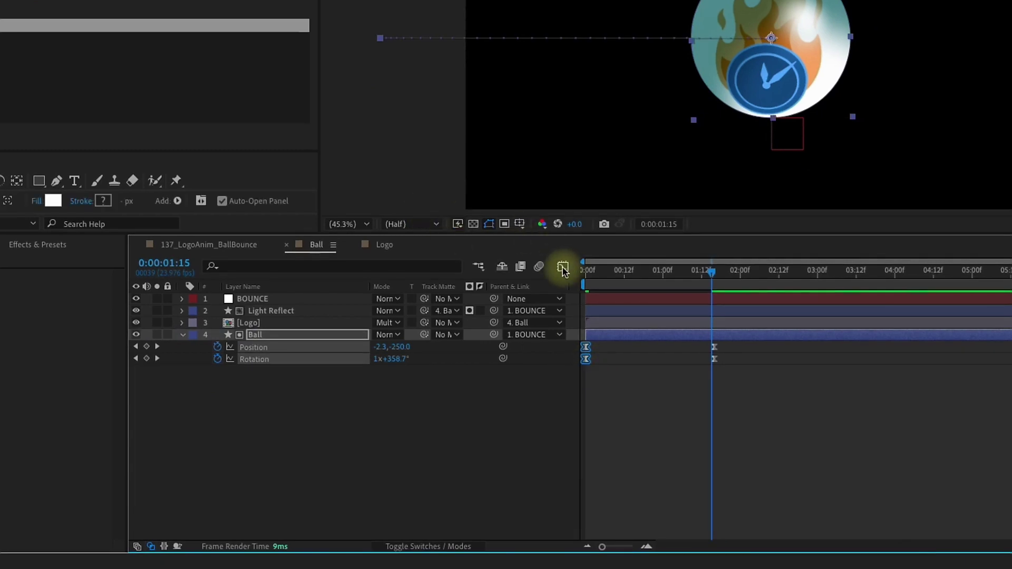
{"action": "left_click", "coordinate": [563, 268]}
{"action": "left_click_drag", "start_coordinate": [608, 503], "coordinate": [635, 503]}
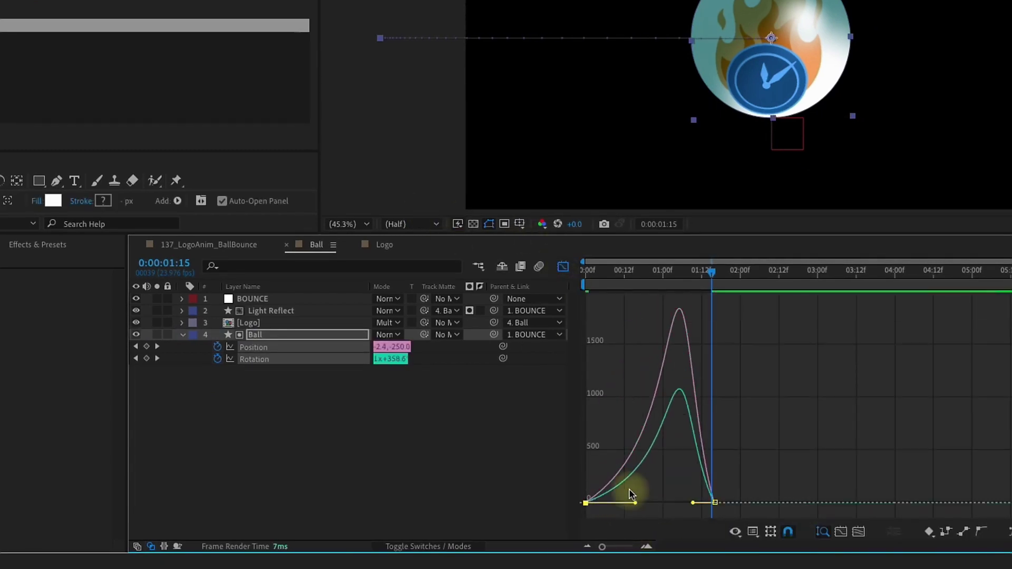
{"action": "left_click", "coordinate": [563, 266]}
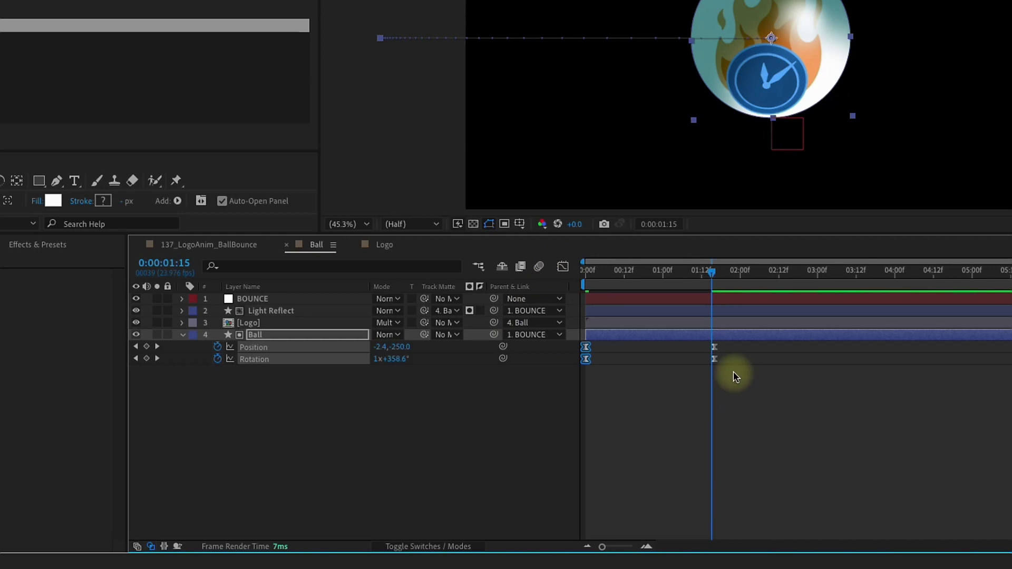
{"action": "left_click", "coordinate": [564, 267]}
{"action": "left_click_drag", "start_coordinate": [694, 507], "coordinate": [650, 503]}
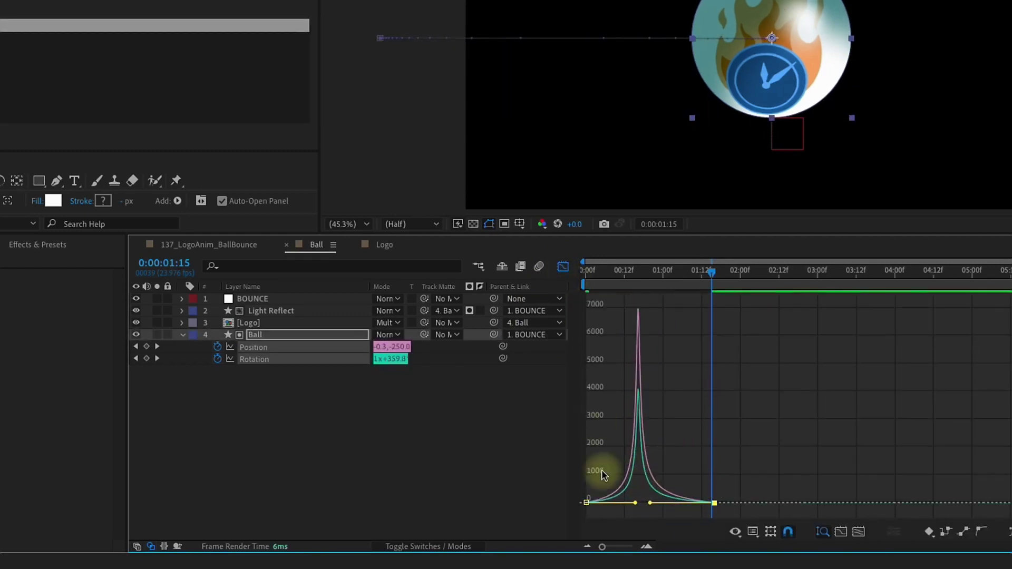
{"action": "left_click", "coordinate": [563, 267]}
- Shorten the first Rotation keyframe's ease influence, then preview the roll from the start
{"action": "left_click", "coordinate": [585, 361]}
{"action": "left_click", "coordinate": [563, 267]}
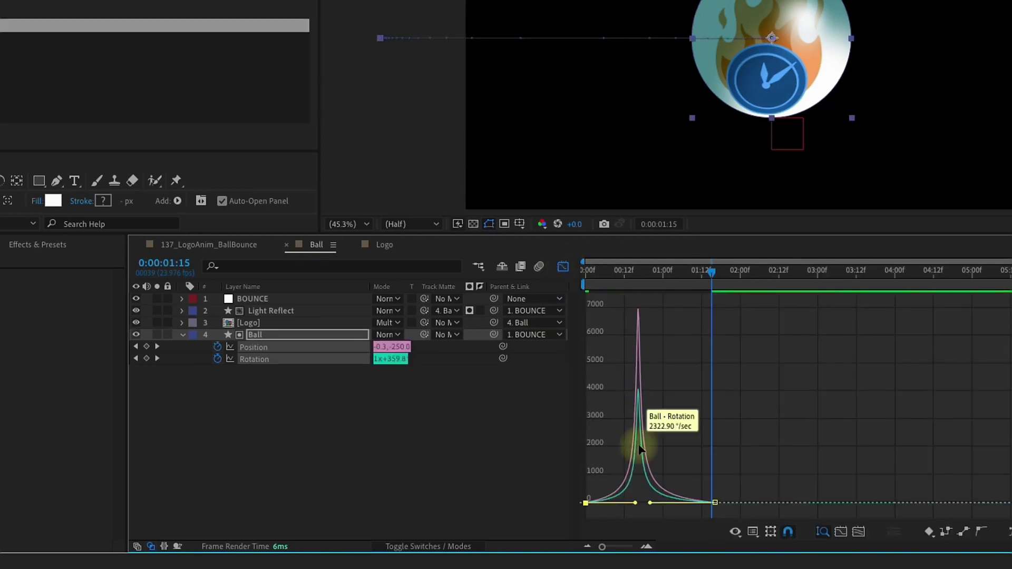
{"action": "left_click_drag", "start_coordinate": [636, 505], "coordinate": [622, 501]}
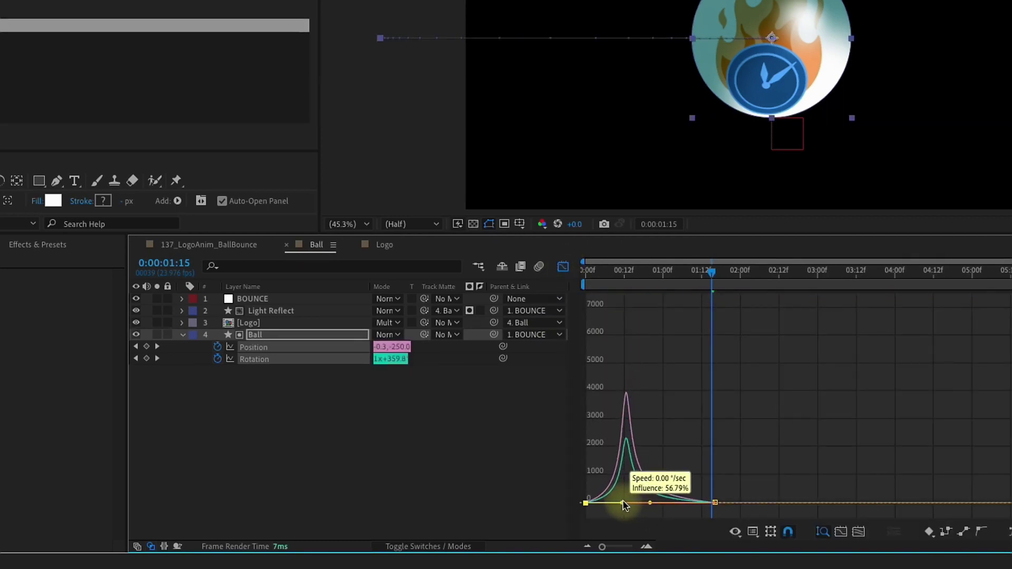
{"action": "left_click", "coordinate": [563, 265]}
{"action": "key", "text": "Home"}
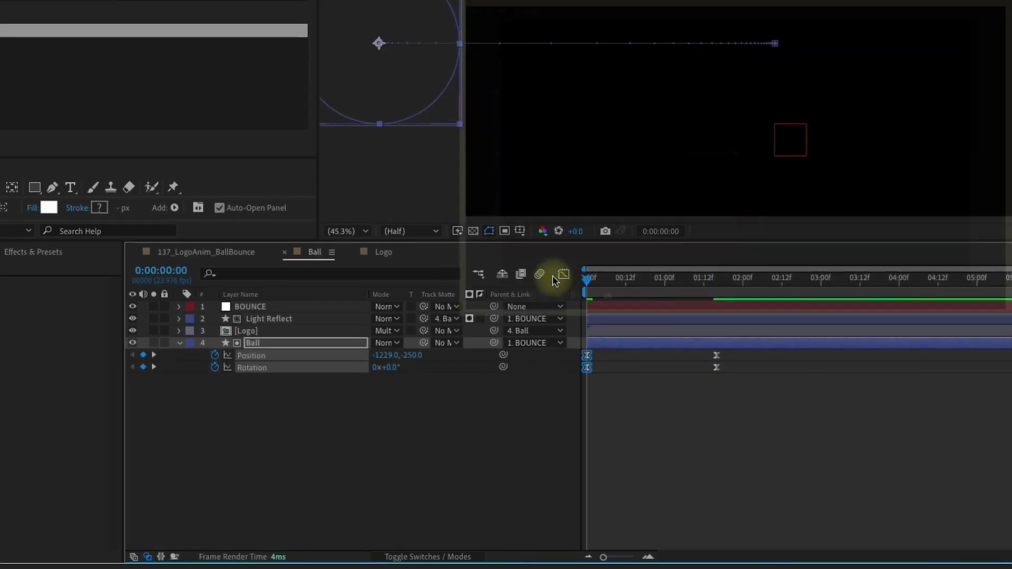
{"action": "key", "text": "space"}
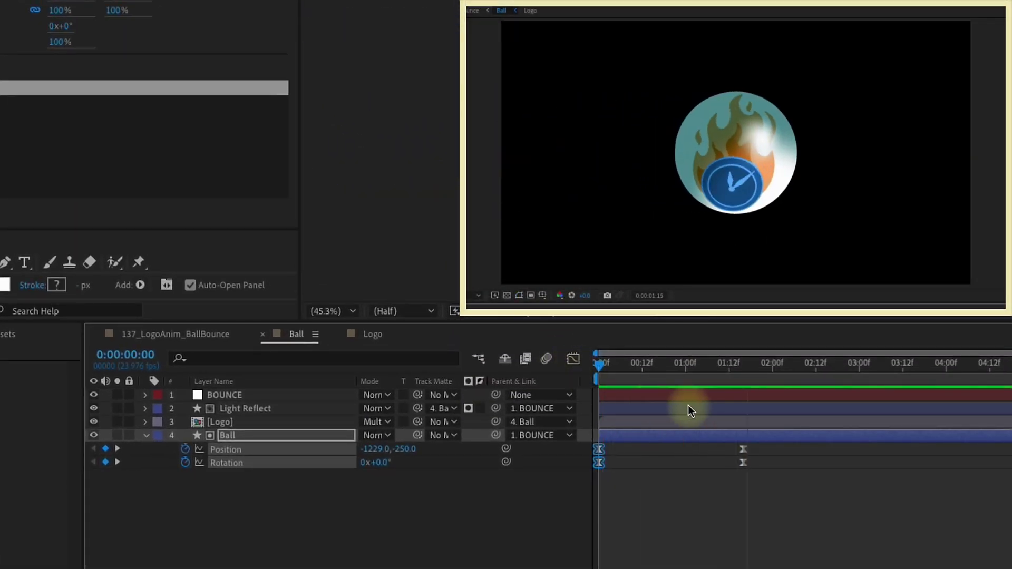
- At 0:00:01:16, start Position and Scale keyframing on the BOUNCE layer
{"action": "left_click", "coordinate": [740, 364]}
{"action": "left_click_drag", "start_coordinate": [740, 368], "coordinate": [745, 368]}
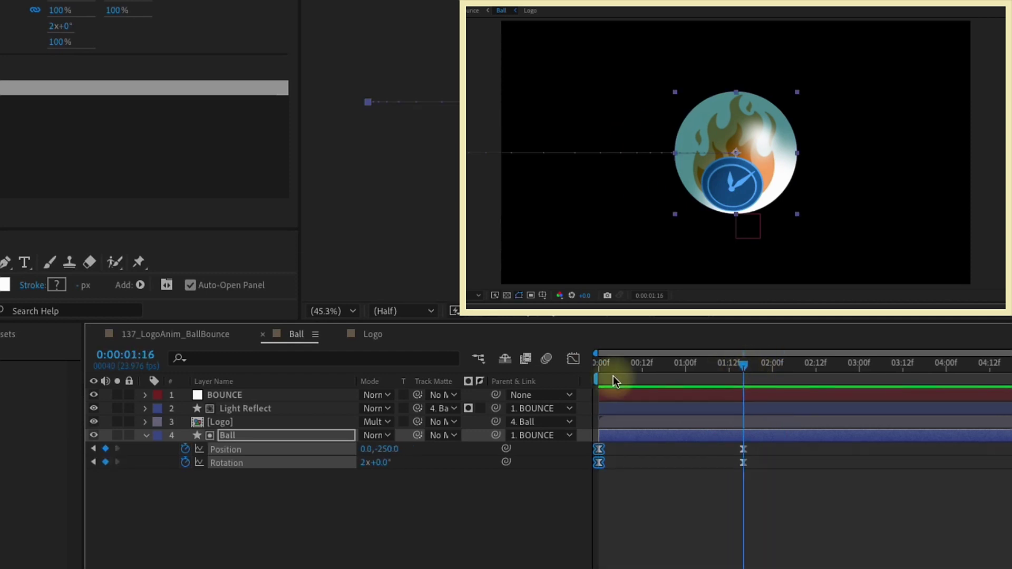
{"action": "left_click", "coordinate": [221, 395]}
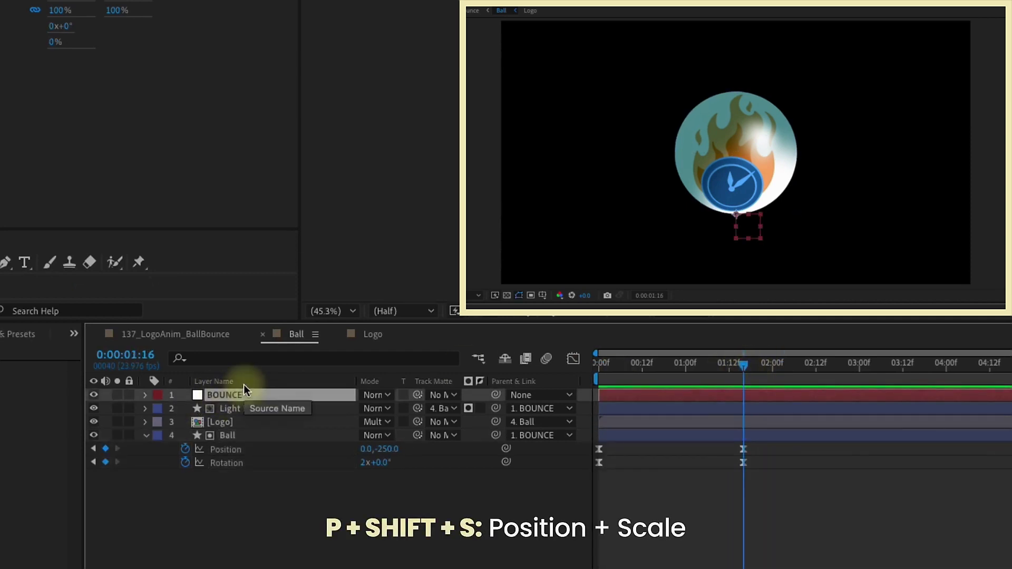
{"action": "key", "text": "p"}
{"action": "key", "text": "shift+s"}
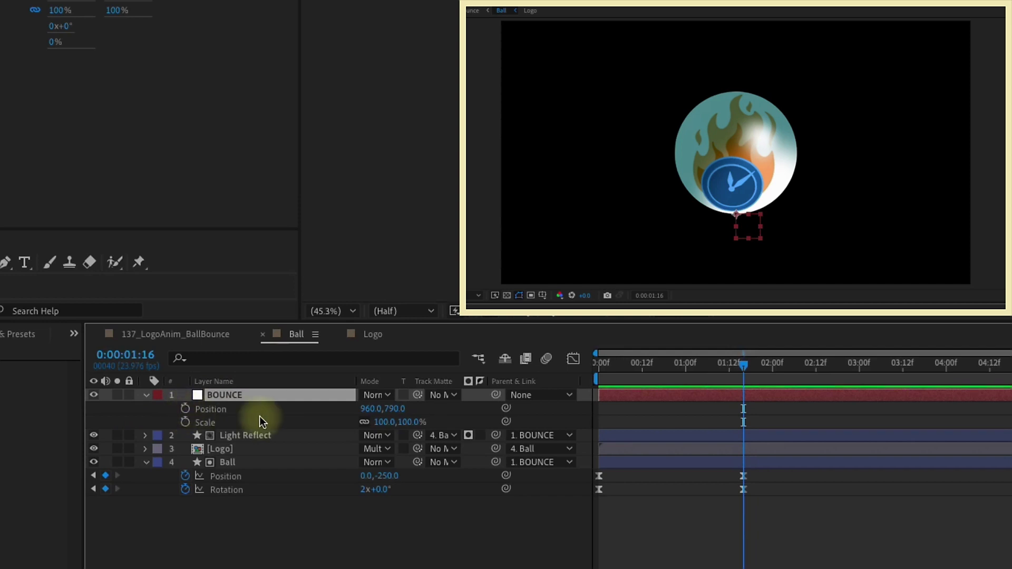
{"action": "left_click", "coordinate": [185, 409]}
{"action": "left_click", "coordinate": [185, 422]}
{"action": "key", "text": "Return"}
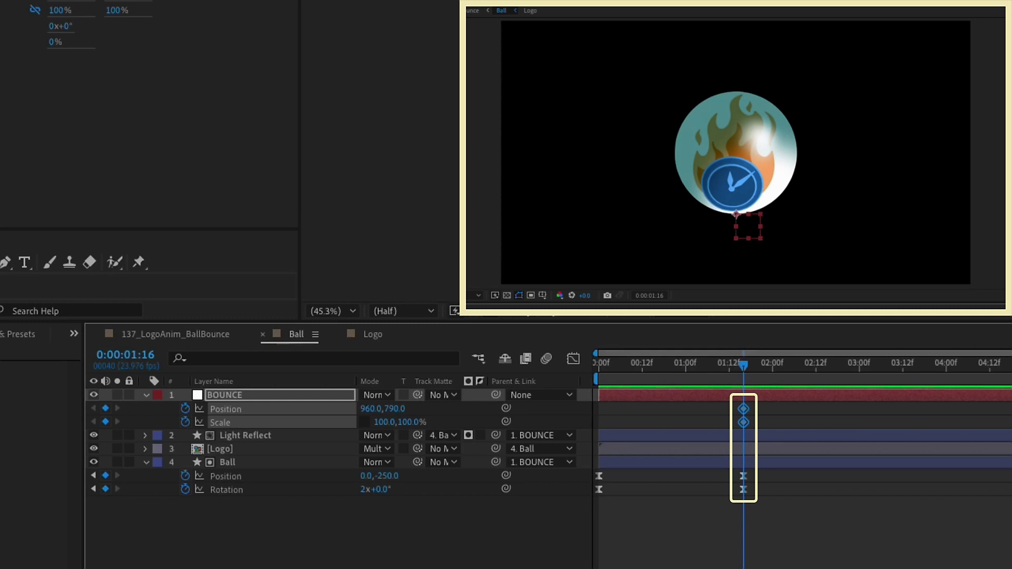
- Add BOUNCE Position and Scale keyframes every 10 frames through 0:00:04:14
{"action": "key", "text": "shift+Page_Down"}
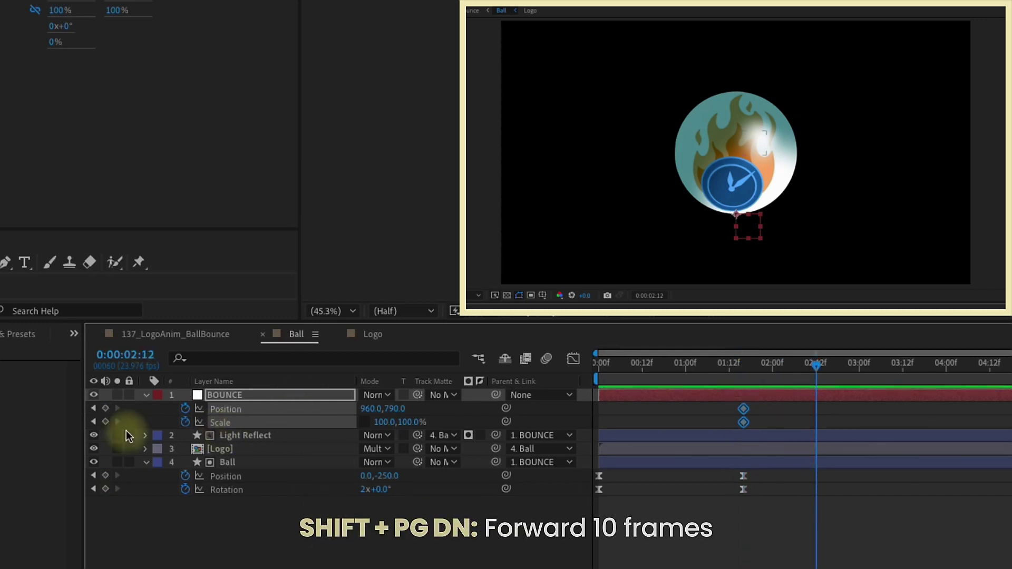
{"action": "key", "text": "shift+Page_Down"}
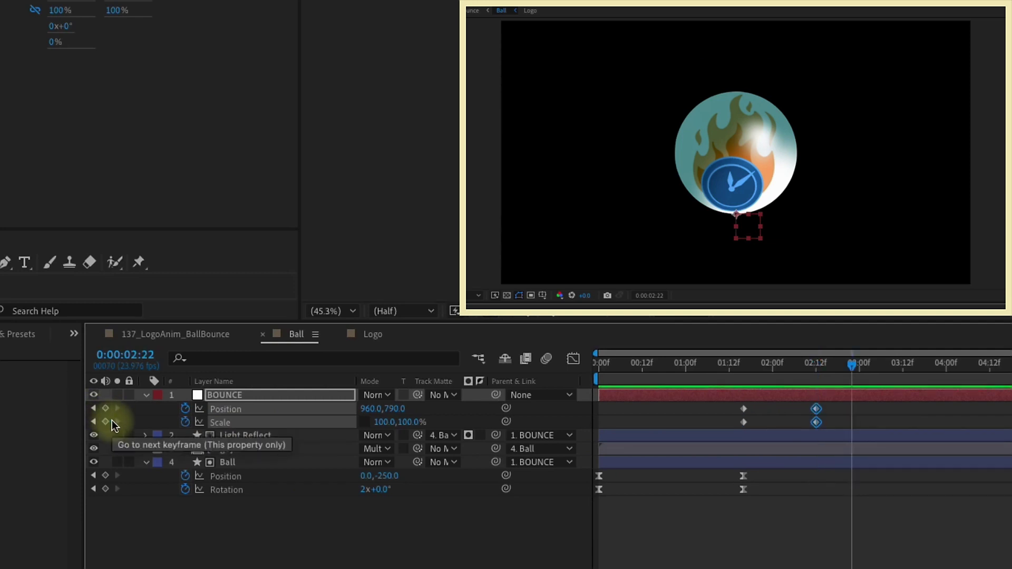
{"action": "left_click", "coordinate": [106, 409]}
{"action": "left_click", "coordinate": [110, 415]}
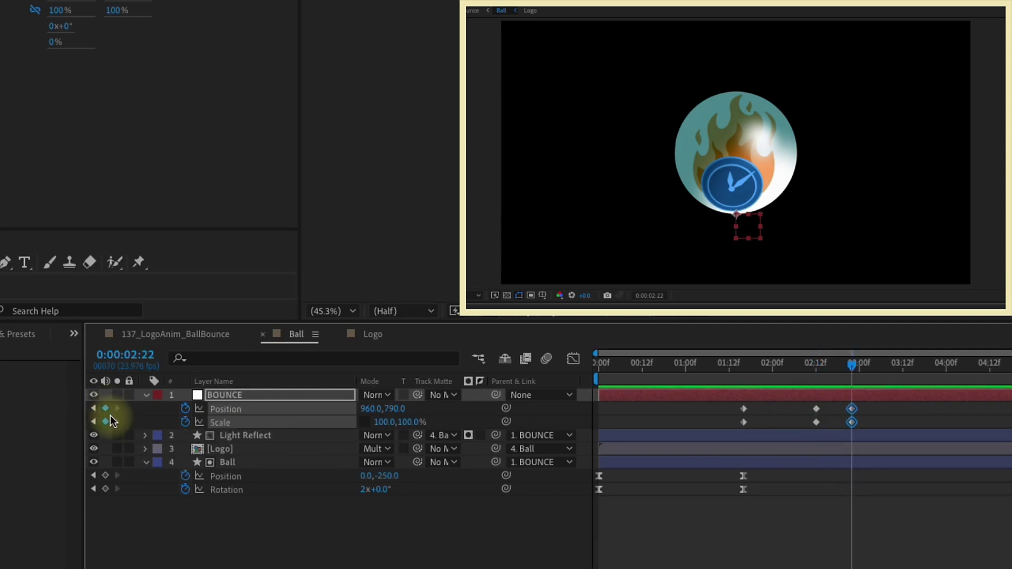
{"action": "key", "text": "shift+Page_Down"}
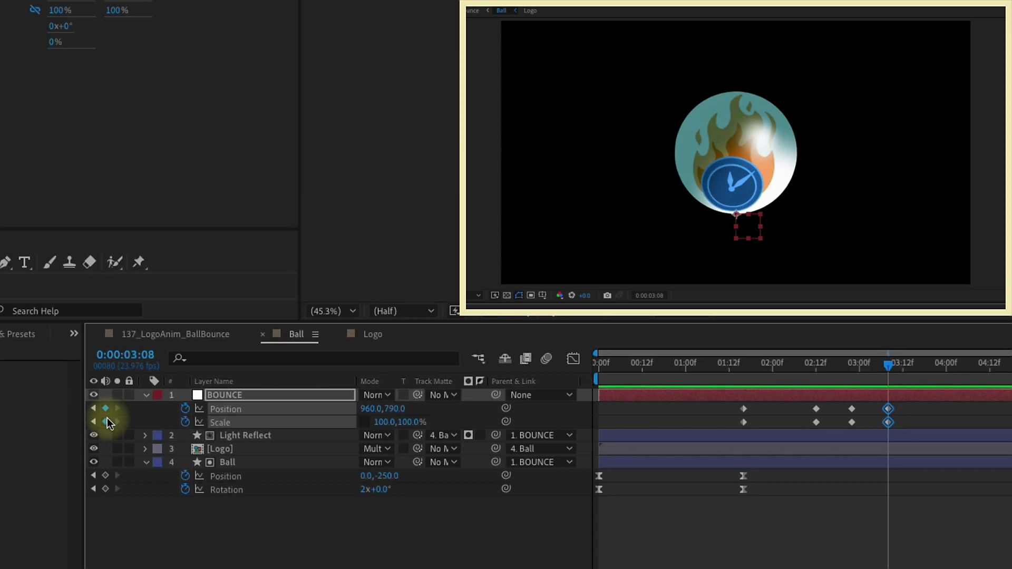
{"action": "key", "text": "shift+Page_Down"}
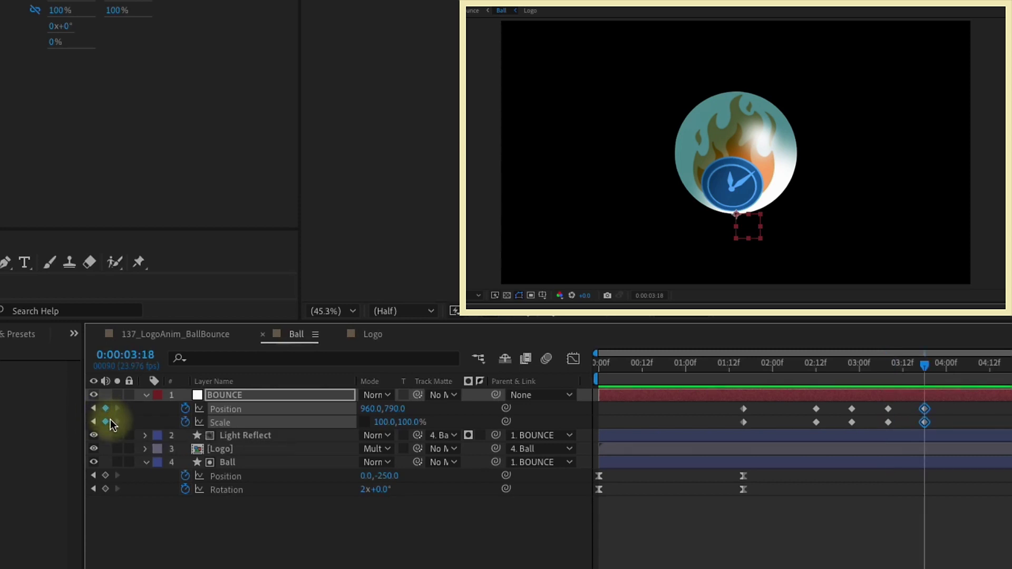
{"action": "key", "text": "shift+Page_Down"}
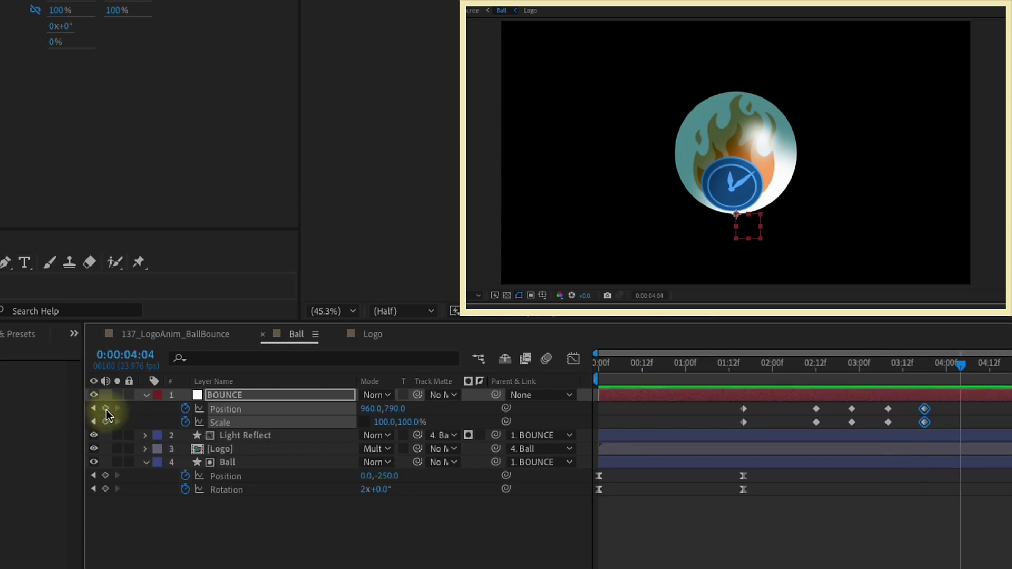
{"action": "key", "text": "shift+Page_Down"}
- Add the final BOUNCE keyframes at 0:00:04:14 and Easy Ease all BOUNCE keyframes
{"action": "left_click", "coordinate": [107, 409]}
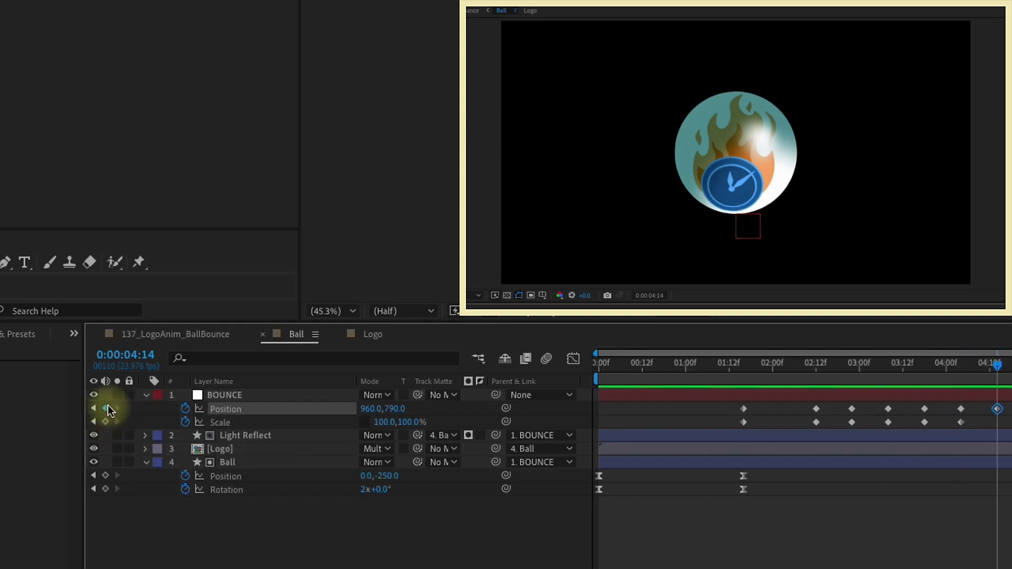
{"action": "left_click", "coordinate": [108, 421]}
{"action": "left_click_drag", "start_coordinate": [726, 403], "coordinate": [1009, 435]}
{"action": "key", "text": "F9"}
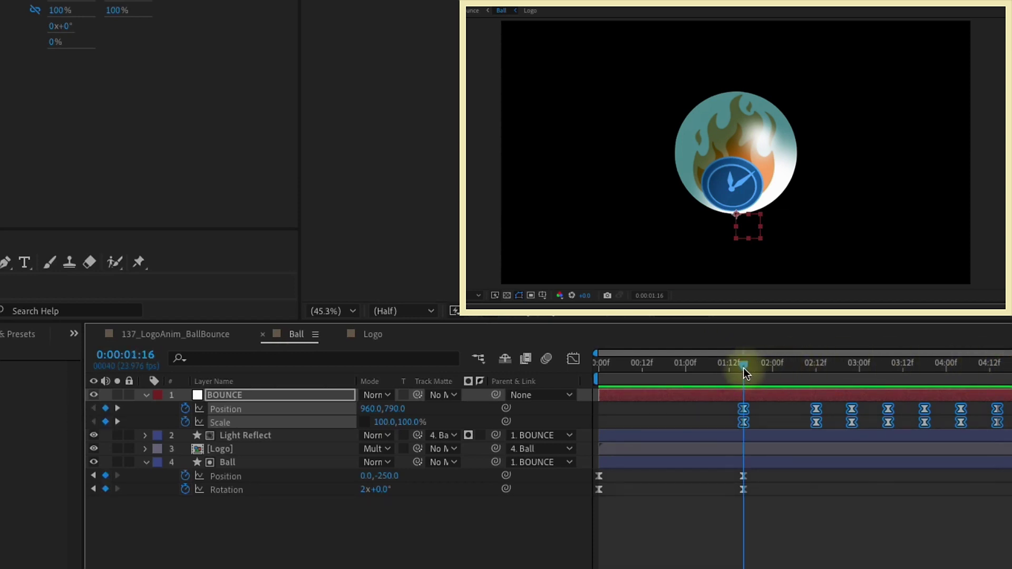
- Squash BOUNCE to Scale 110, 90% at 0:00:02:12
{"action": "left_click_drag", "start_coordinate": [743, 368], "coordinate": [813, 367]}
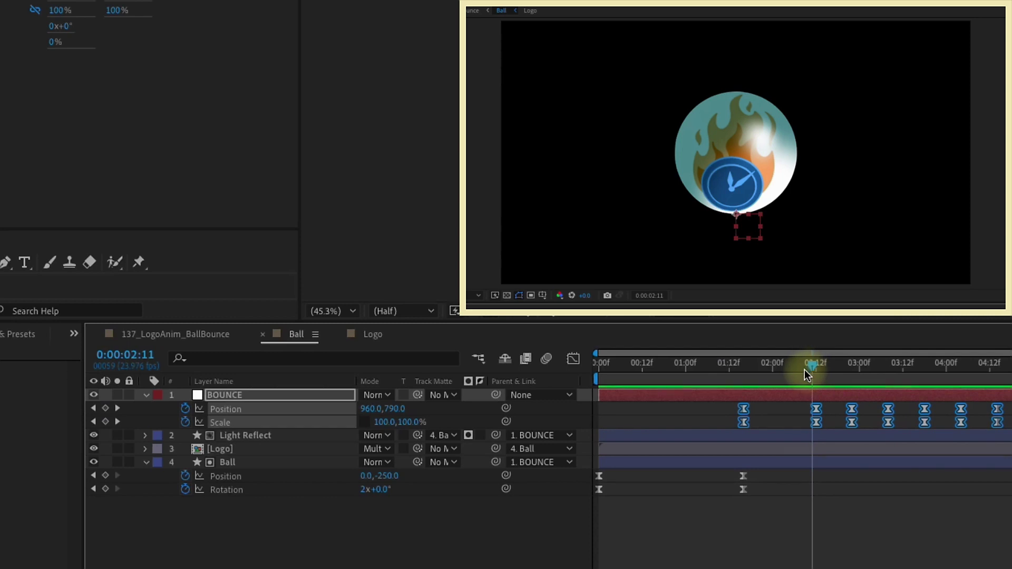
{"action": "left_click", "coordinate": [252, 529]}
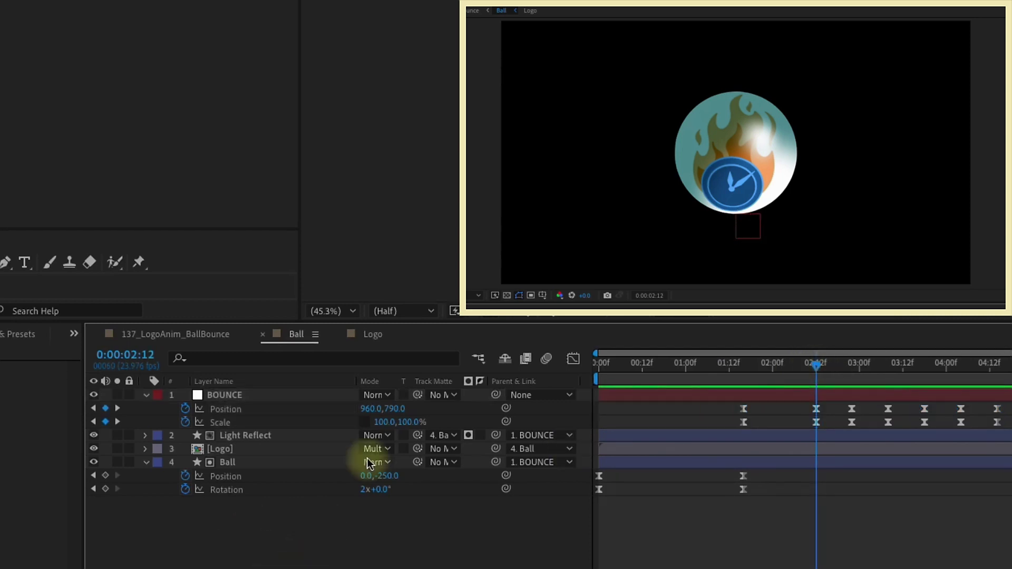
{"action": "left_click", "coordinate": [391, 424]}
{"action": "type", "text": "110"}
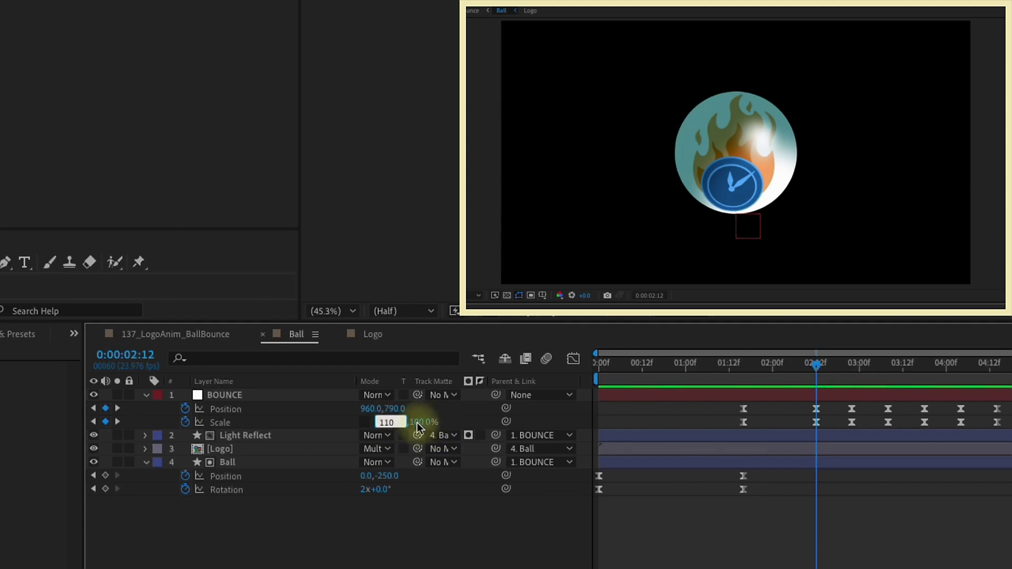
{"action": "key", "text": "Tab"}
{"action": "type", "text": "90"}
{"action": "key", "text": "Return"}
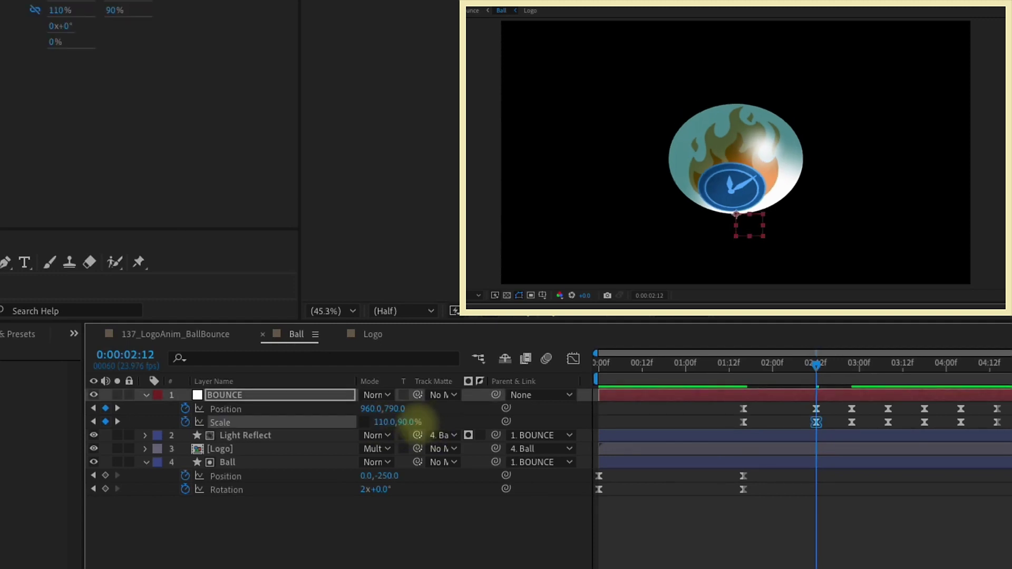
- At 0:00:02:22, raise BOUNCE to Position Y 576 and stretch its Scale to 90, 110%
{"action": "left_click", "coordinate": [853, 365]}
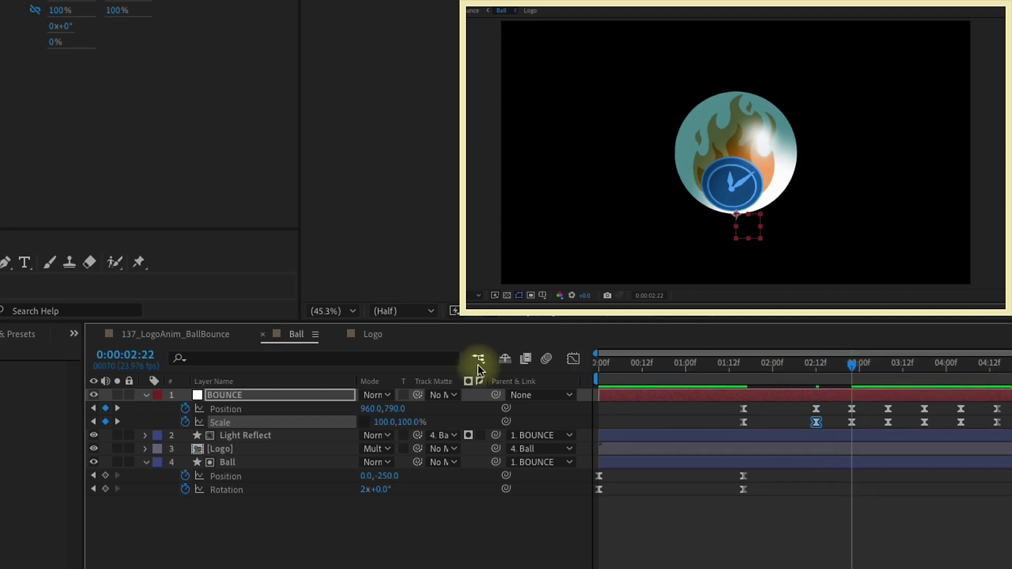
{"action": "left_click", "coordinate": [370, 405]}
{"action": "left_click_drag", "start_coordinate": [370, 405], "coordinate": [333, 409]}
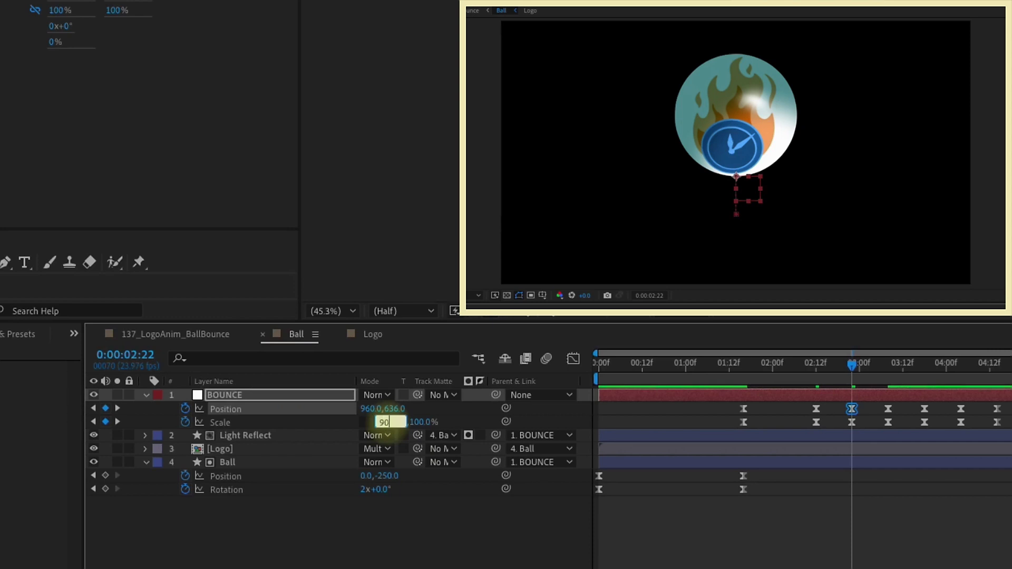
{"action": "left_click", "coordinate": [387, 422]}
{"action": "type", "text": "90"}
{"action": "key", "text": "Return"}
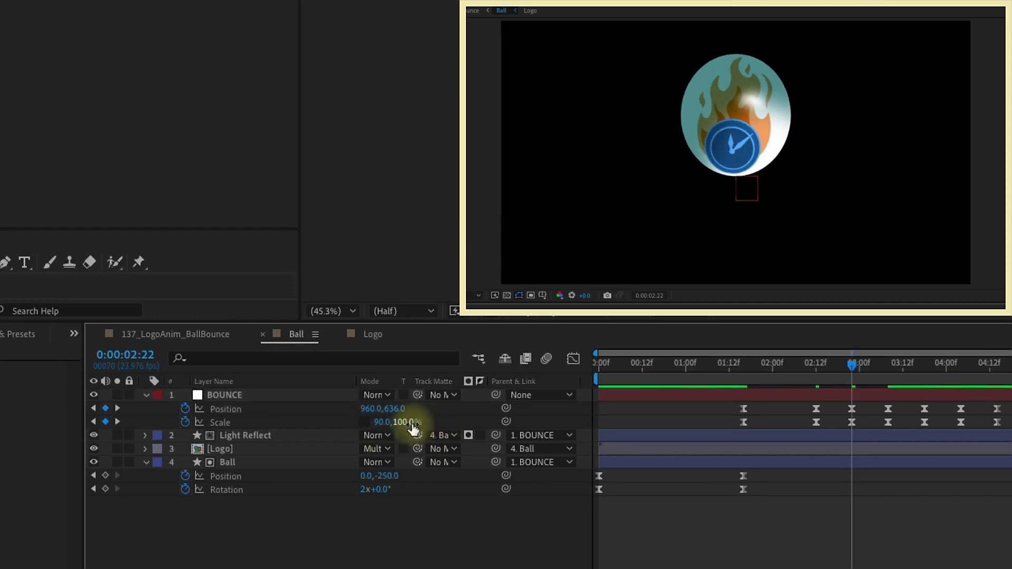
{"action": "left_click", "coordinate": [409, 421]}
{"action": "type", "text": "110"}
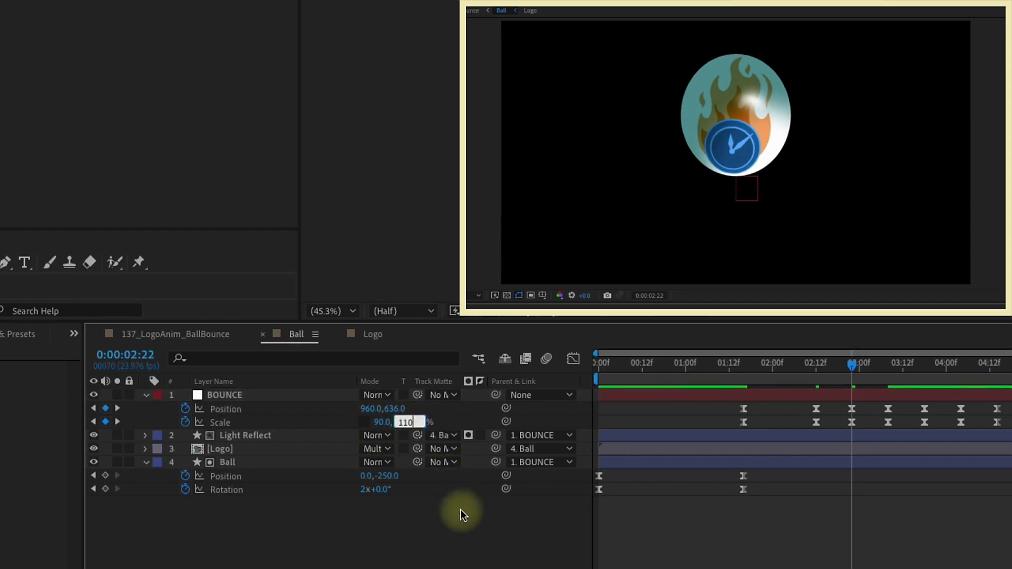
{"action": "key", "text": "Return"}
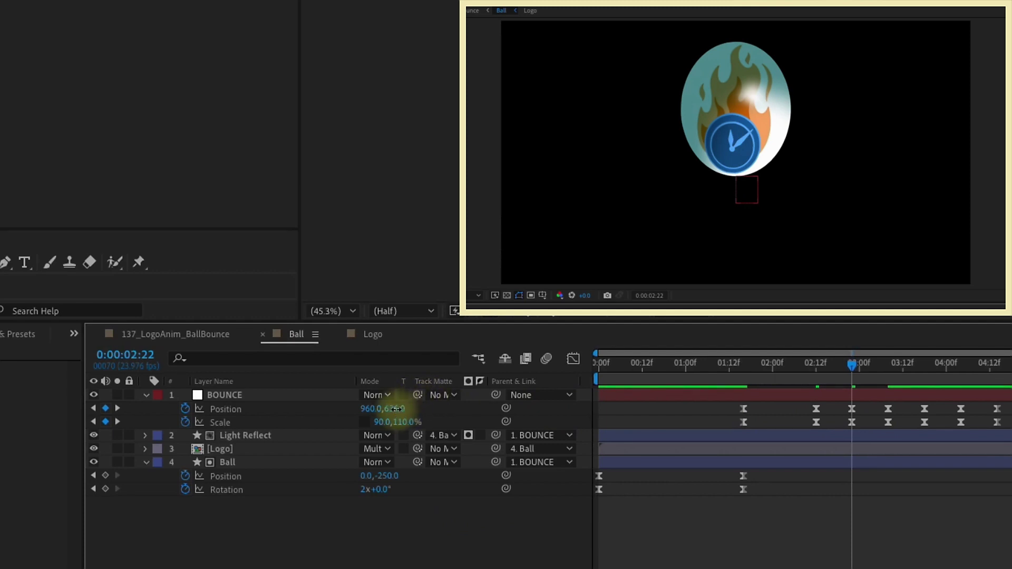
{"action": "left_click_drag", "start_coordinate": [407, 411], "coordinate": [364, 409]}
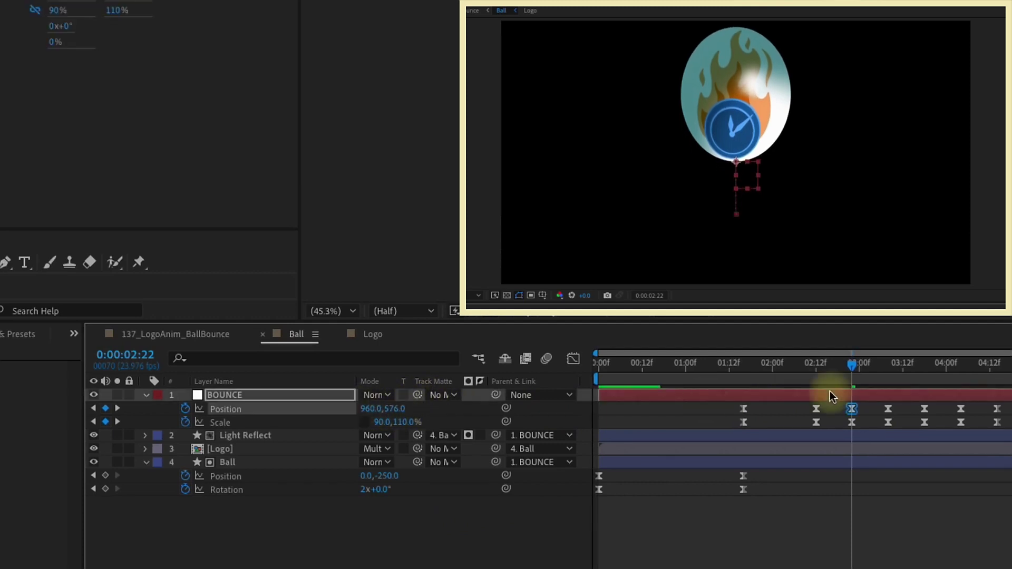
{"action": "left_click", "coordinate": [888, 364]}
{"action": "left_click_drag", "start_coordinate": [827, 406], "coordinate": [800, 427]}
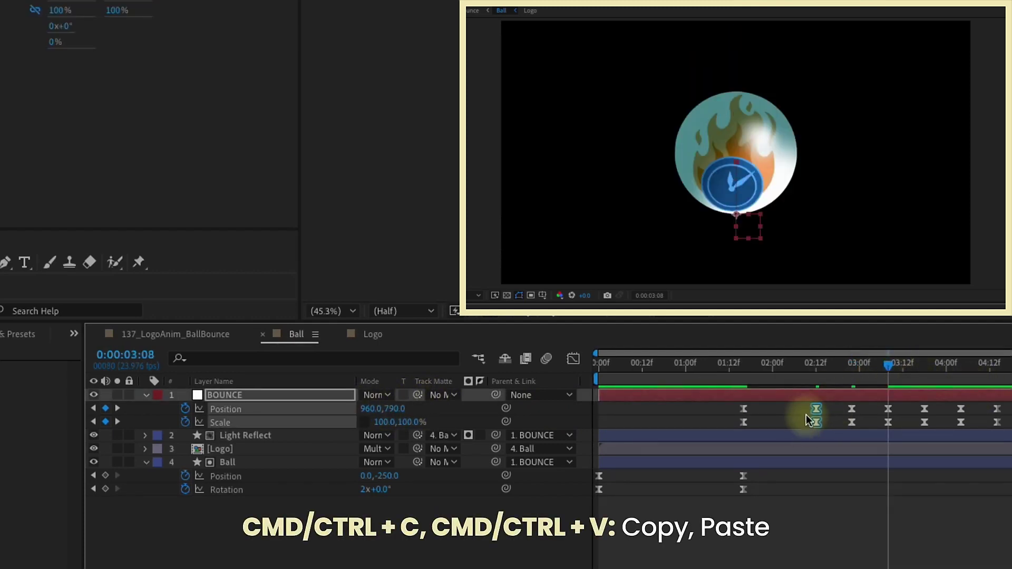
- Paste the 02:12 squash keyframes at 03:08 and set the 03:18 horizontal Scale to 90%
{"action": "key", "text": "ctrl+c"}
{"action": "key", "text": "ctrl+v"}
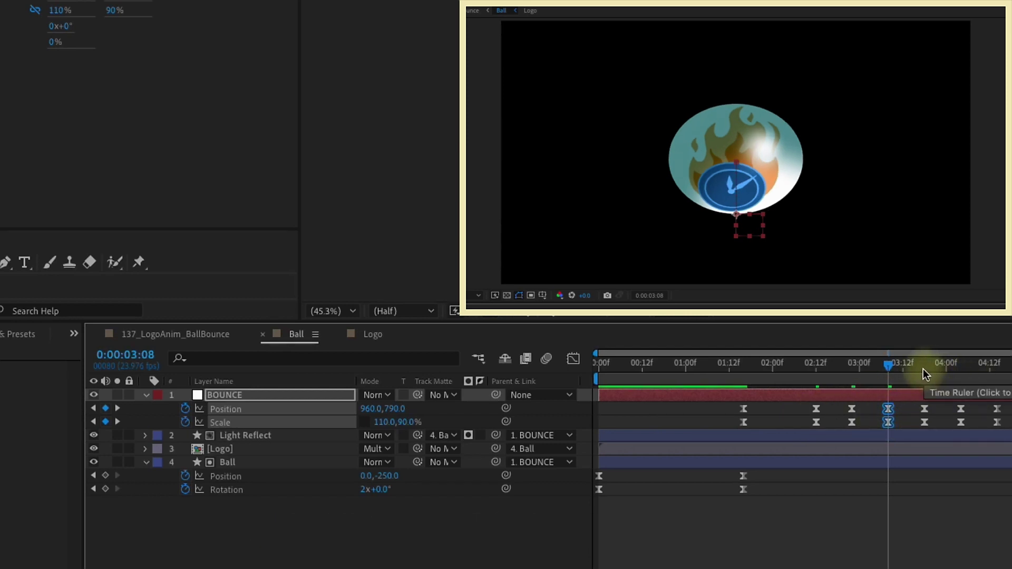
{"action": "left_click", "coordinate": [923, 367]}
{"action": "left_click", "coordinate": [390, 423]}
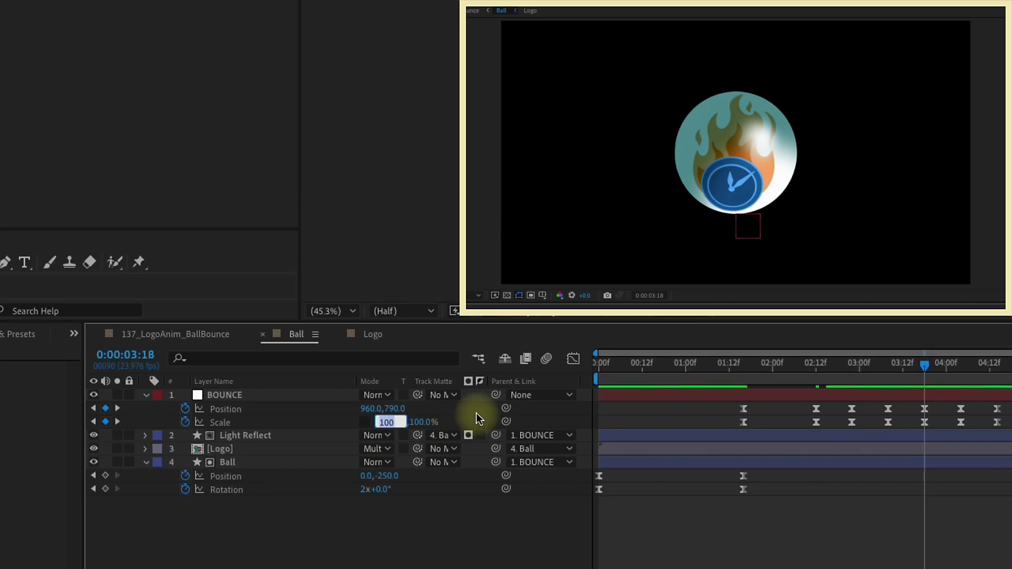
{"action": "type", "text": "90"}
{"action": "key", "text": "Tab"}
{"action": "key", "text": "Return"}
- Squash BOUNCE lightly to Scale 105, 95% at 0:00:04:04
{"action": "key", "text": "k"}
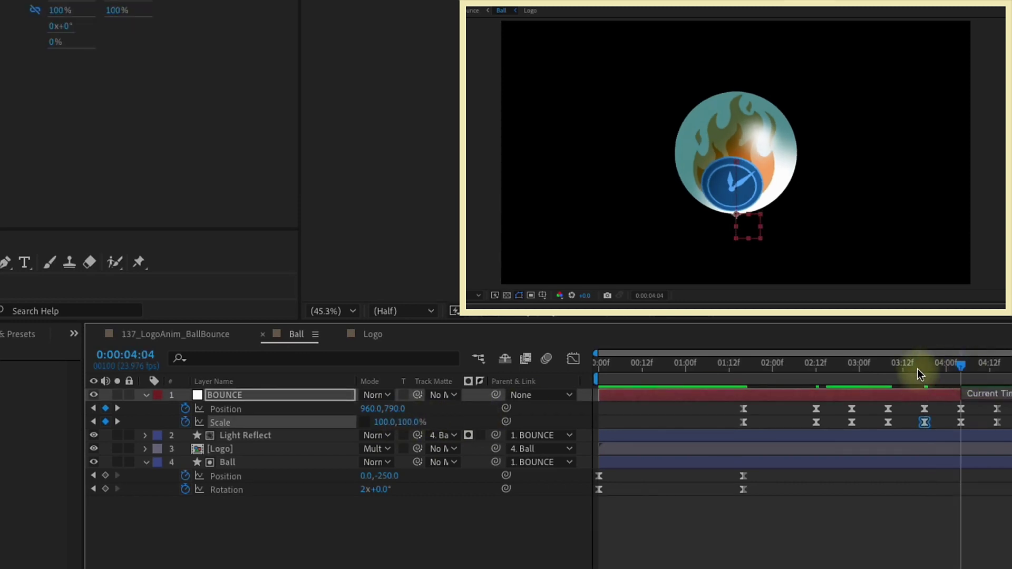
{"action": "left_click", "coordinate": [390, 423]}
{"action": "type", "text": "105"}
{"action": "key", "text": "Return"}
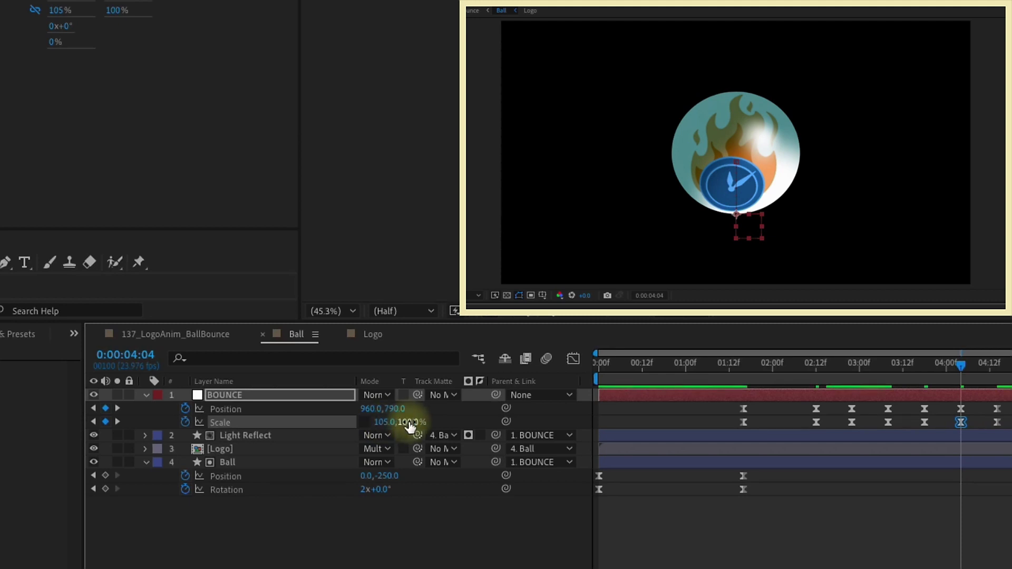
{"action": "key", "text": "Return"}
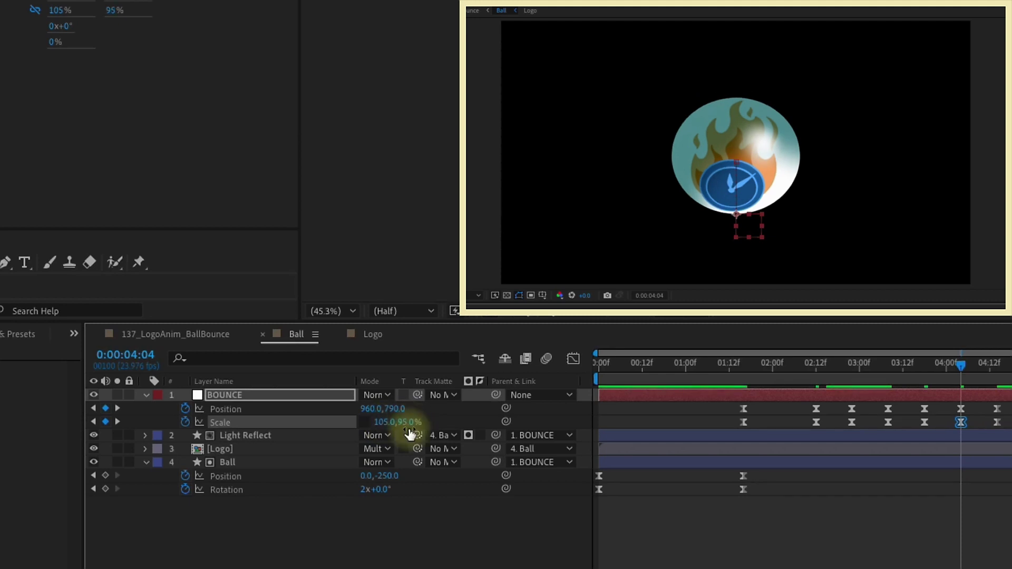
- Review the bounce and soften the 03:18 stretch to Scale 93, 107%
{"action": "left_click_drag", "start_coordinate": [817, 368], "coordinate": [871, 371]}
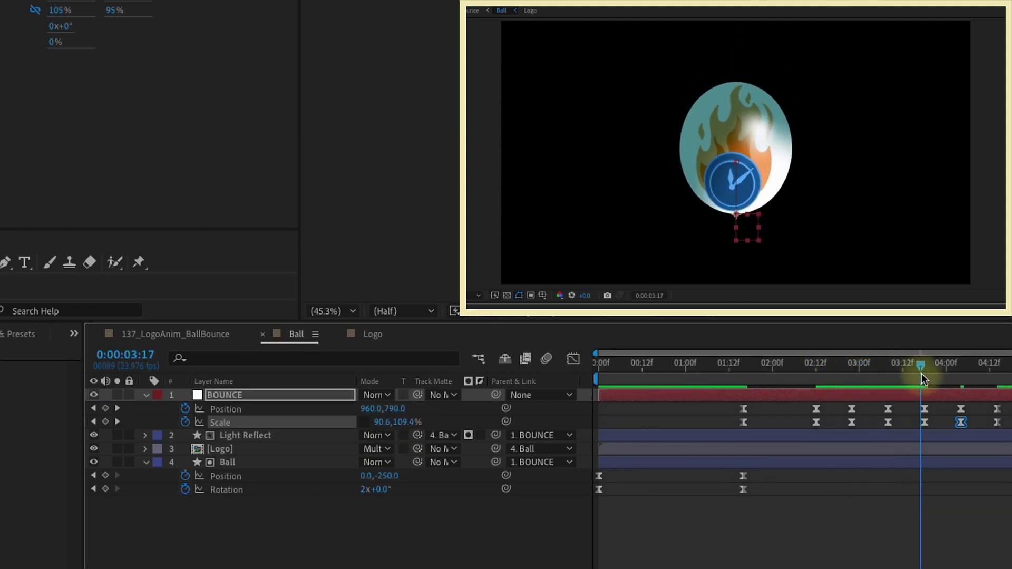
{"action": "mouse_move", "coordinate": [921, 373]}
{"action": "left_mouse_down"}
{"action": "mouse_move", "coordinate": [969, 377]}
{"action": "mouse_move", "coordinate": [923, 377]}
{"action": "left_mouse_up"}
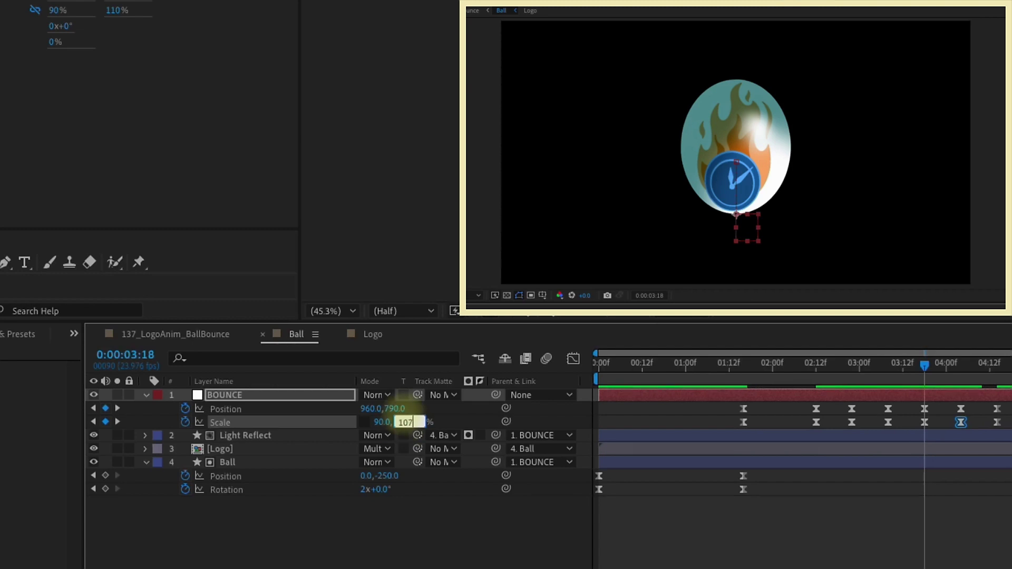
{"action": "left_click", "coordinate": [377, 425]}
{"action": "type", "text": "9"}
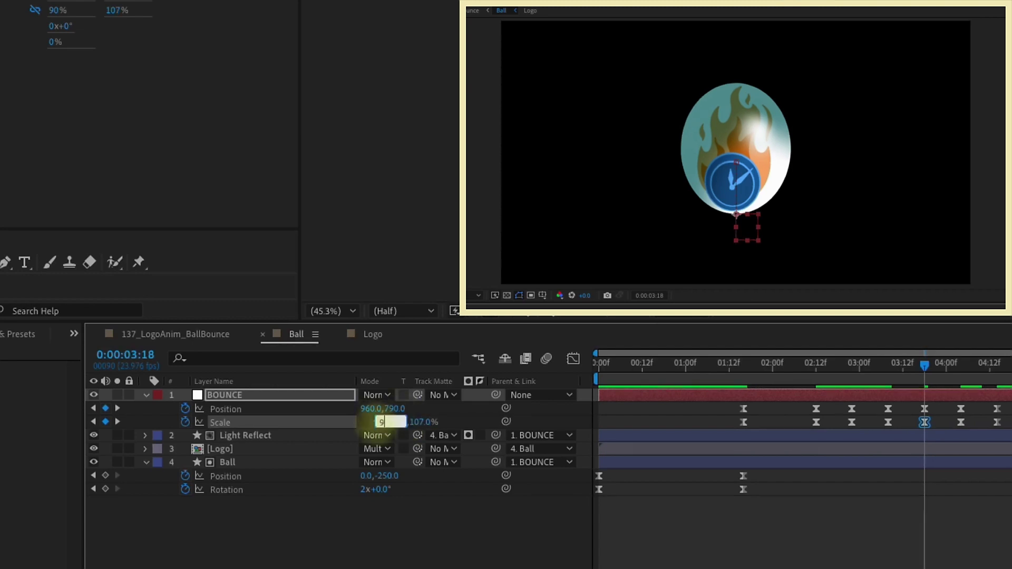
{"action": "type", "text": "3"}
{"action": "key", "text": "Return"}
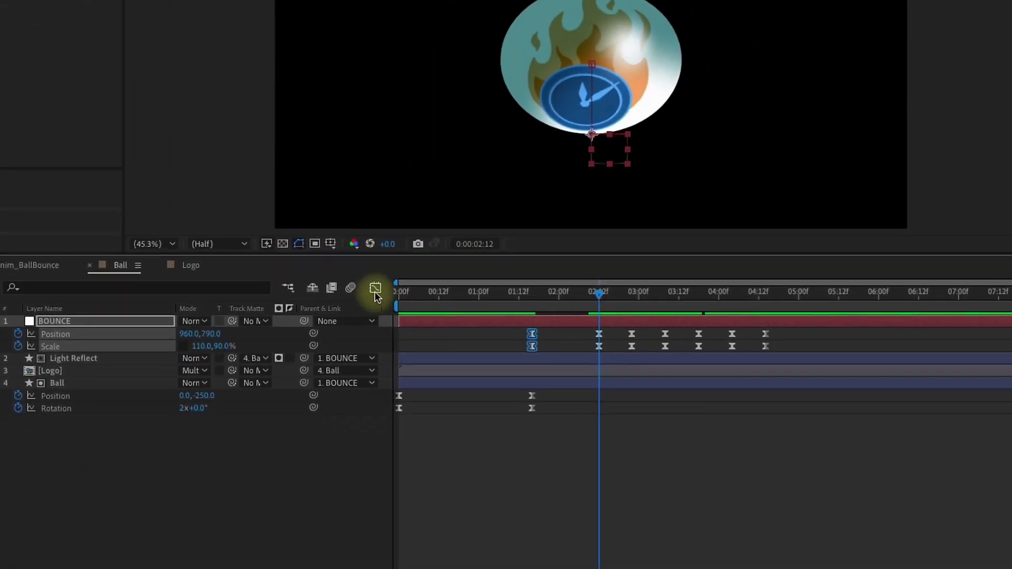
{"action": "left_click", "coordinate": [573, 359]}
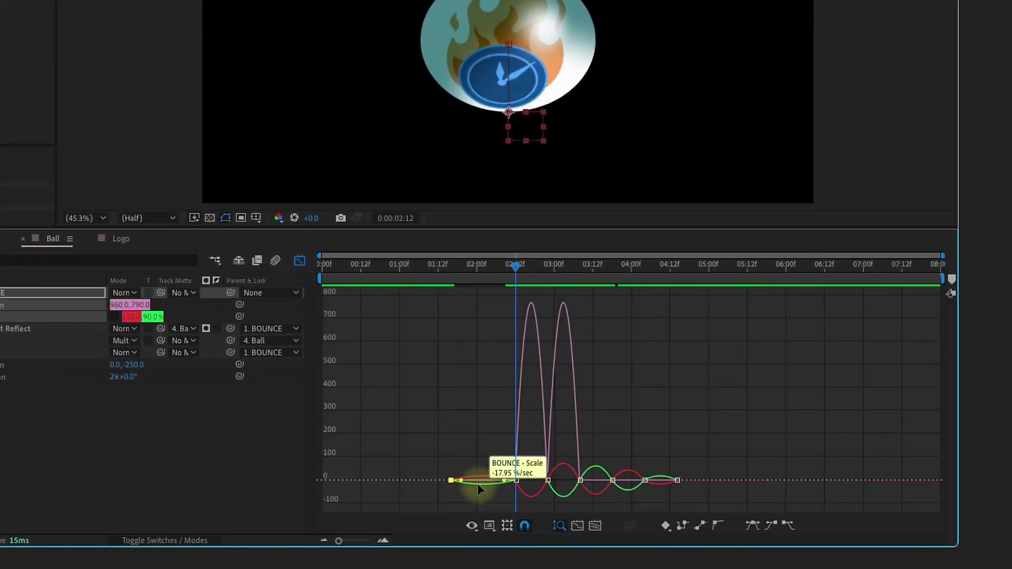
- Extend the ease-out influence of BOUNCE's first keyframe in the speed graph
{"action": "left_click_drag", "start_coordinate": [339, 541], "coordinate": [357, 541]}
{"action": "left_click_drag", "start_coordinate": [512, 481], "coordinate": [560, 480]}
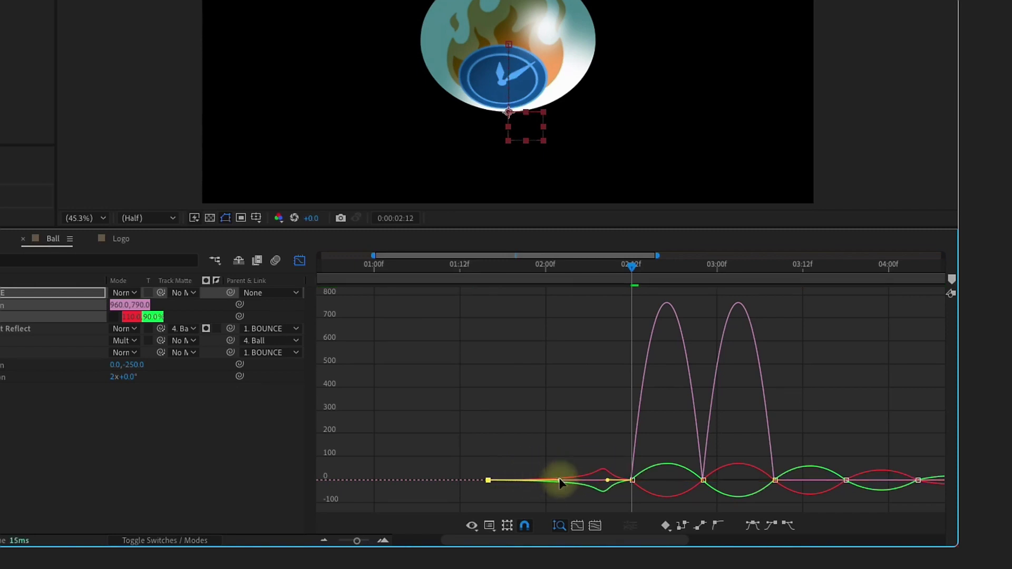
{"action": "left_click", "coordinate": [299, 263]}
- Increase the speed-graph easing around BOUNCE's 02:22 Position and Scale keyframes
{"action": "left_click_drag", "start_coordinate": [493, 280], "coordinate": [701, 281]}
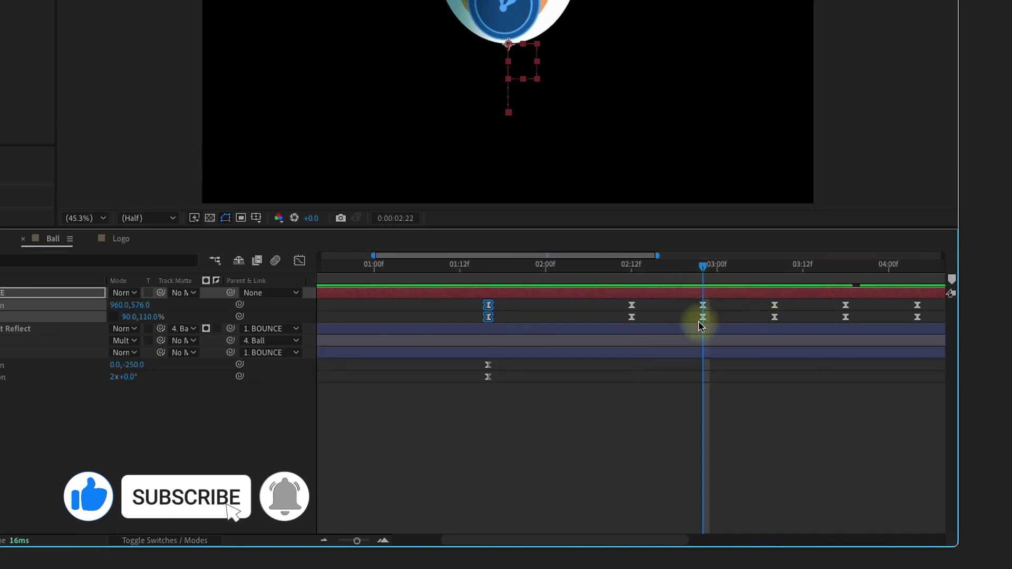
{"action": "left_click_drag", "start_coordinate": [699, 321], "coordinate": [735, 288]}
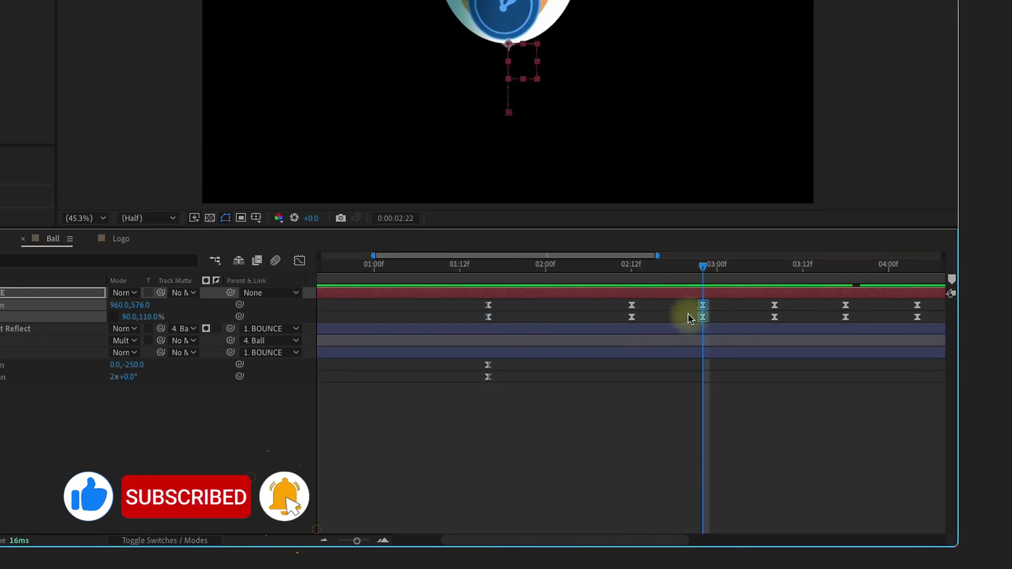
{"action": "left_click", "coordinate": [300, 260]}
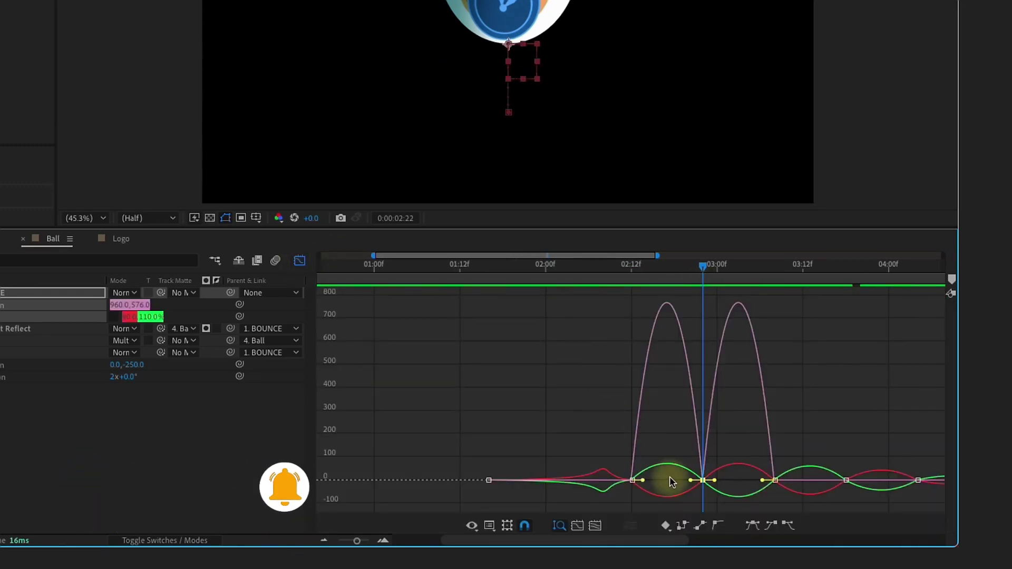
{"action": "left_click_drag", "start_coordinate": [692, 484], "coordinate": [745, 481]}
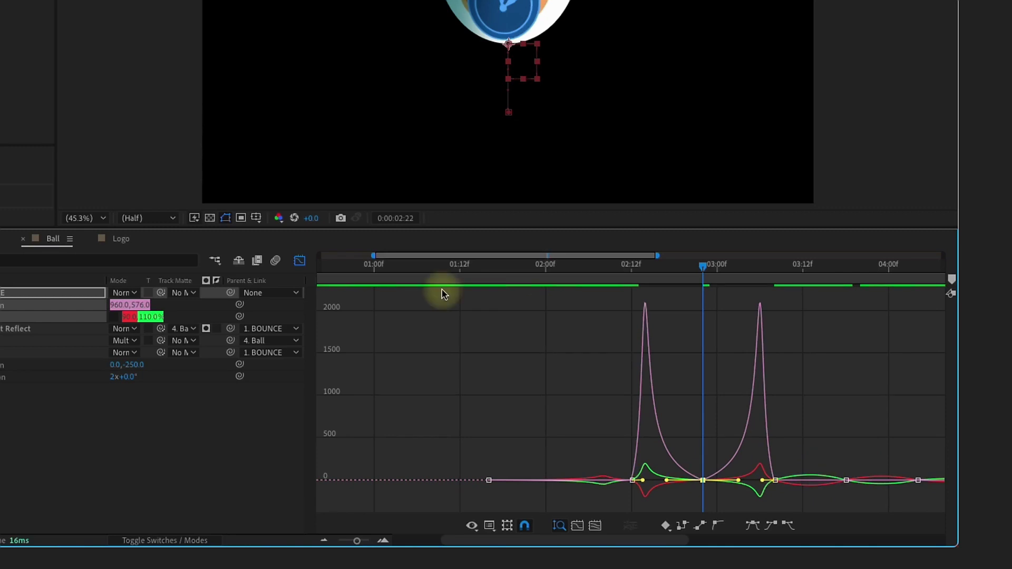
{"action": "left_click", "coordinate": [299, 260]}
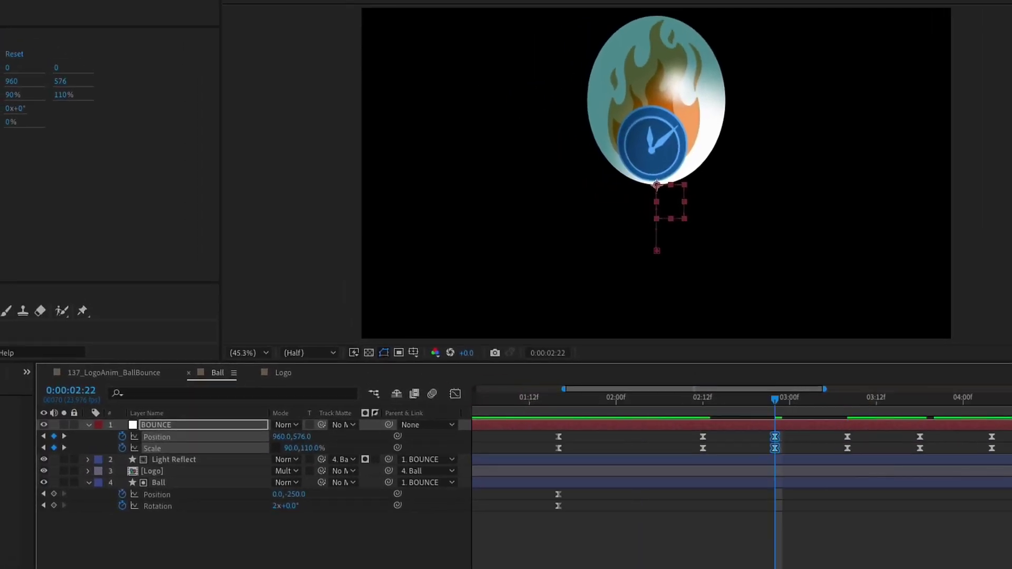
{"action": "key", "text": "minus"}
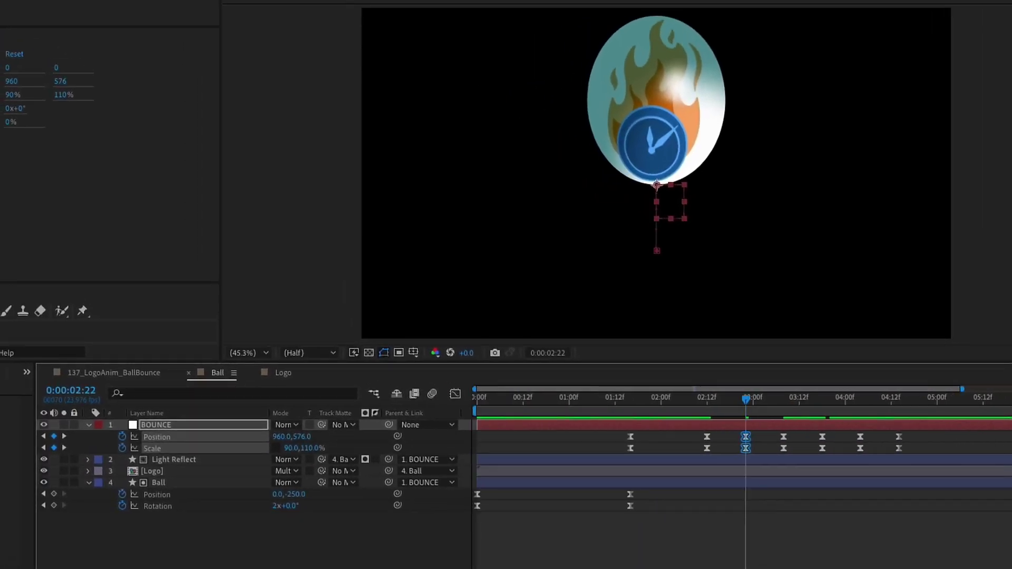
{"action": "left_click", "coordinate": [936, 397]}
- Preview the bounce, then enable Motion Blur and 3D on all four Ball-comp layers
{"action": "key", "text": "space"}
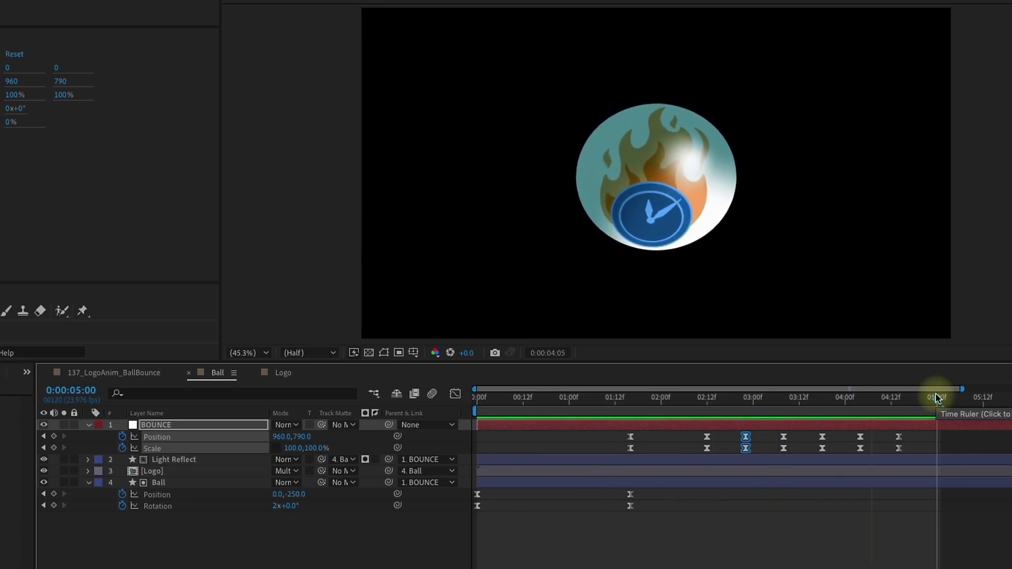
{"action": "key", "text": "space"}
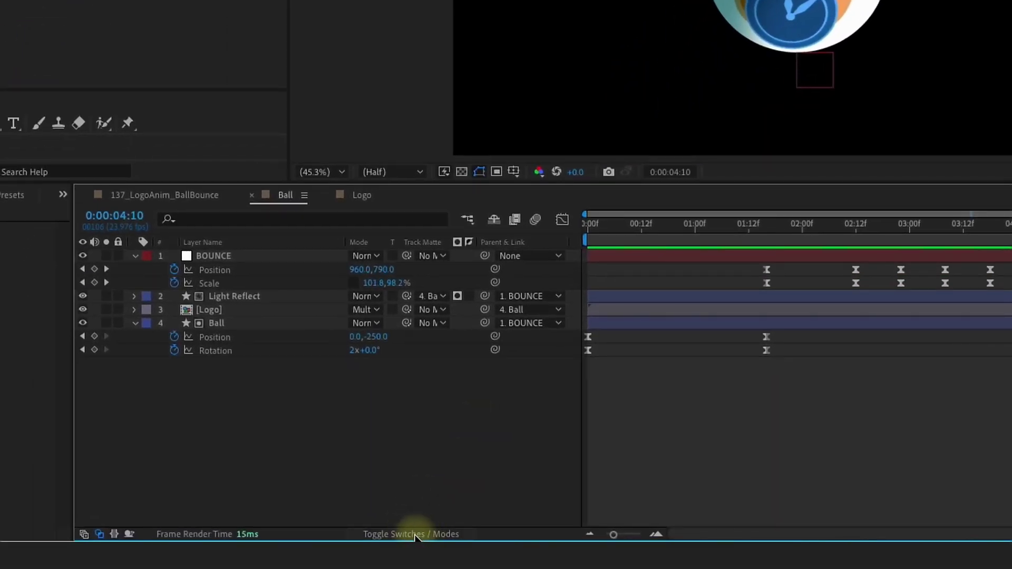
{"action": "left_click", "coordinate": [415, 534]}
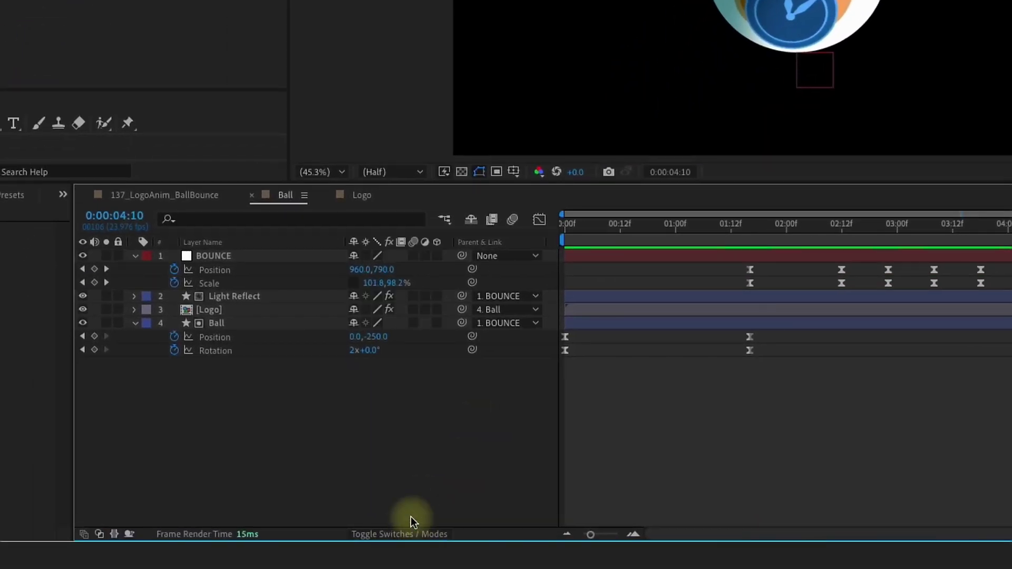
{"action": "key", "text": "ctrl+a"}
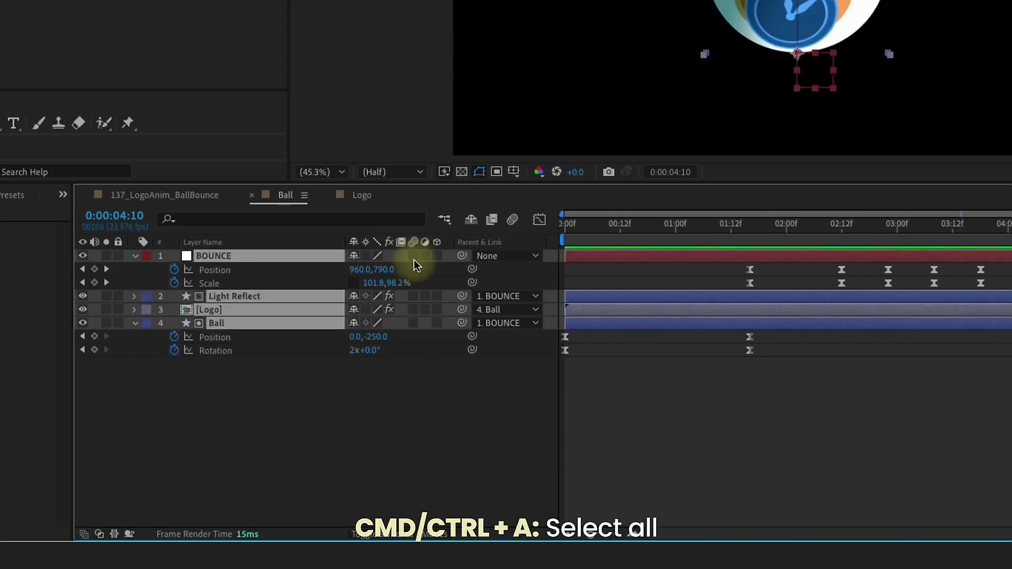
{"action": "left_click", "coordinate": [414, 256]}
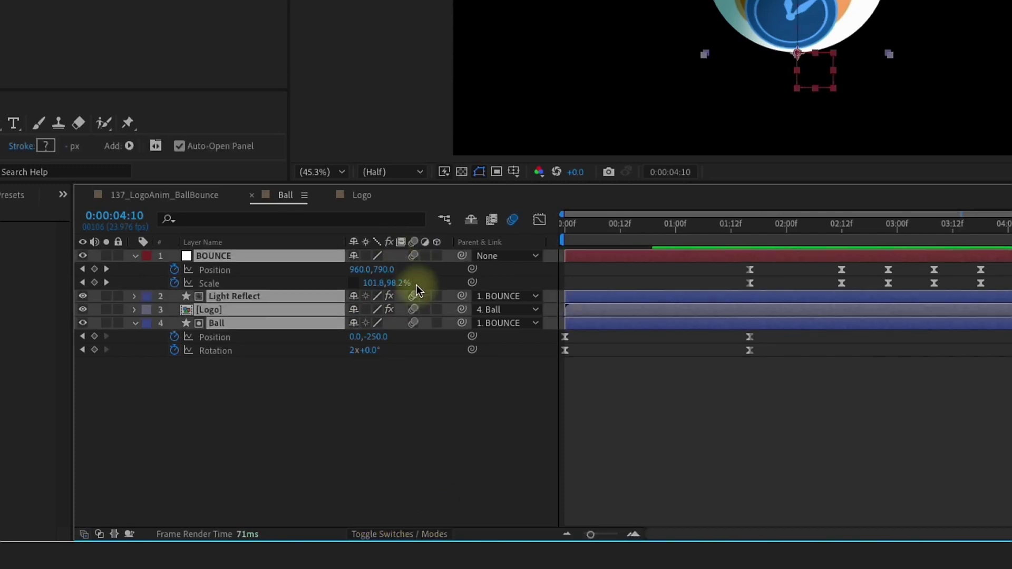
{"action": "left_click", "coordinate": [437, 257]}
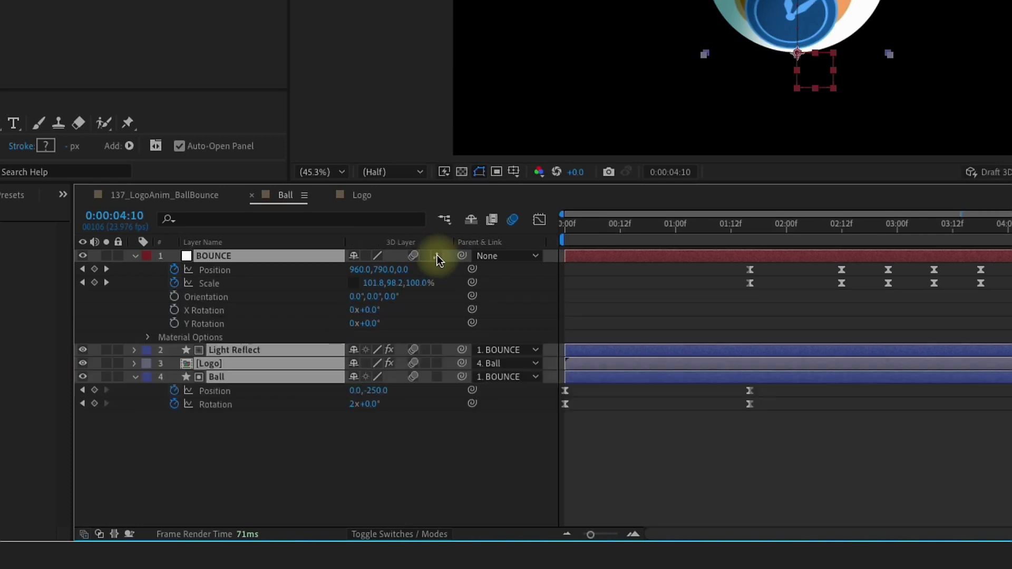
- Collapse the layers and return to 137_LogoAnim_BallBounce through the flowchart, selecting Ball
{"action": "left_click", "coordinate": [135, 255]}
{"action": "left_click", "coordinate": [285, 391]}
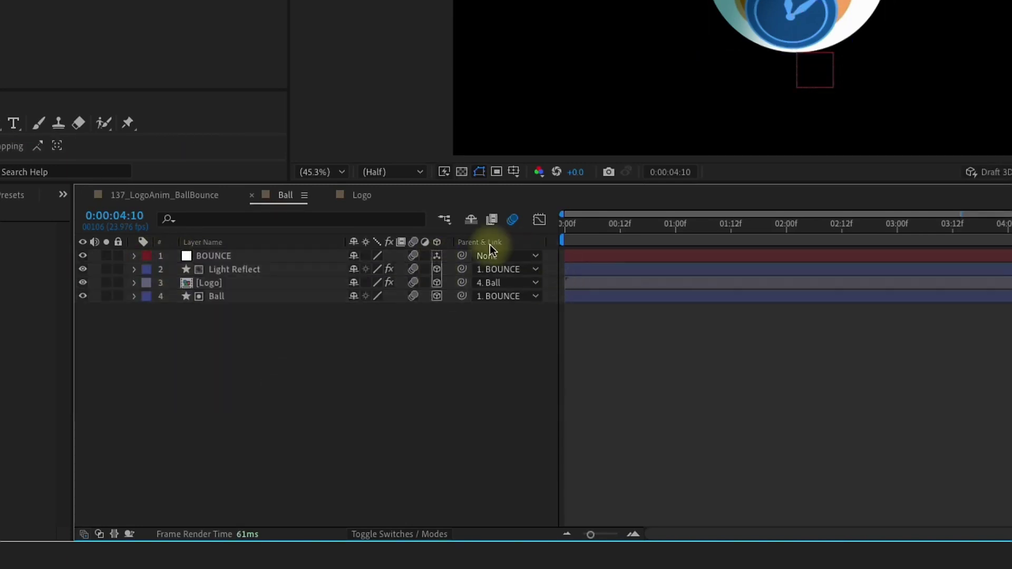
{"action": "left_click", "coordinate": [443, 221]}
{"action": "left_click", "coordinate": [373, 219]}
{"action": "left_click", "coordinate": [205, 254]}
- Add an Inner Shadow layer style to Ball with a pale yellow colour and Normal blend mode
{"action": "right_click", "coordinate": [206, 254]}
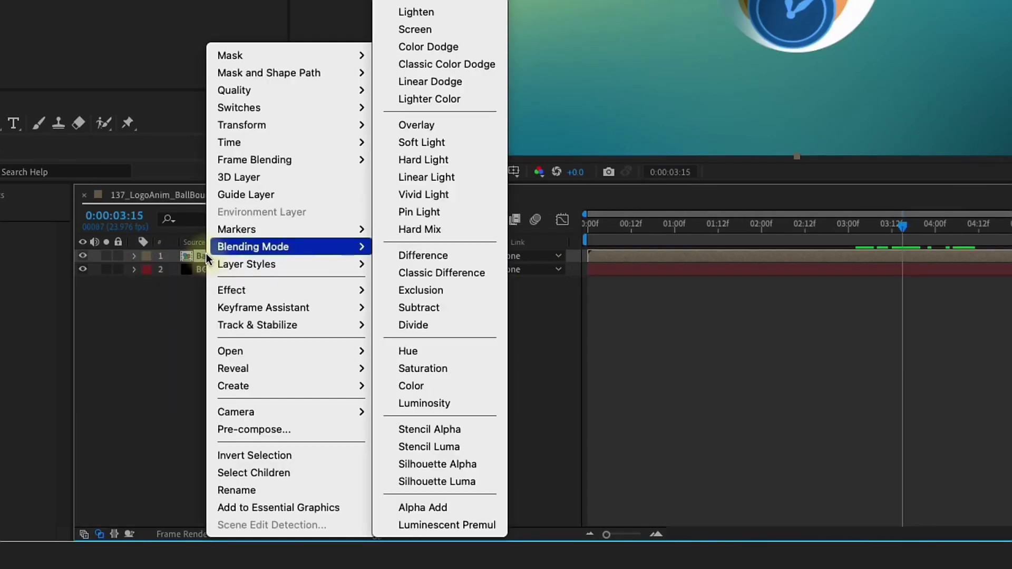
{"action": "mouse_move", "coordinate": [253, 265]}
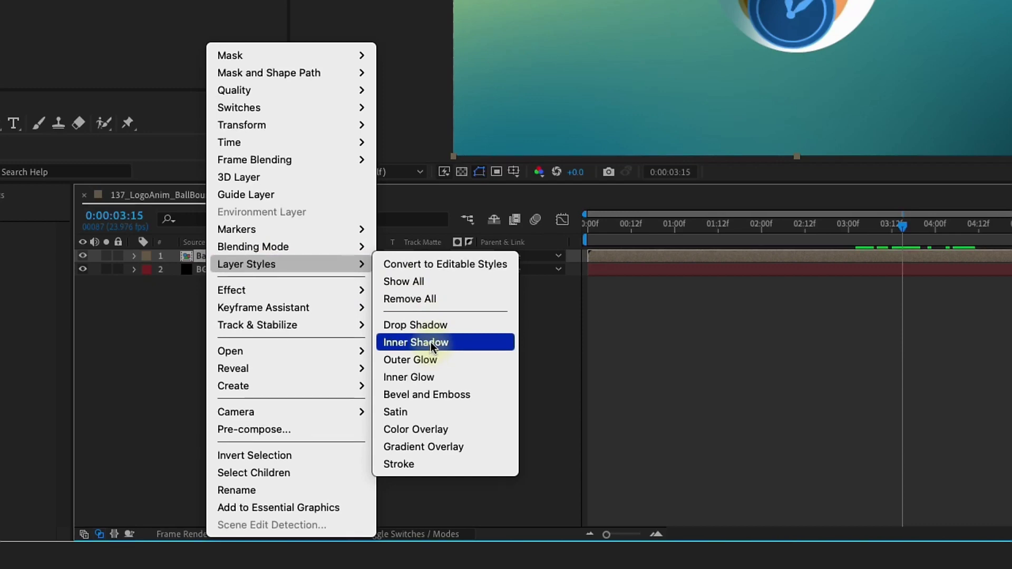
{"action": "left_click", "coordinate": [431, 343]}
{"action": "left_click", "coordinate": [196, 346]}
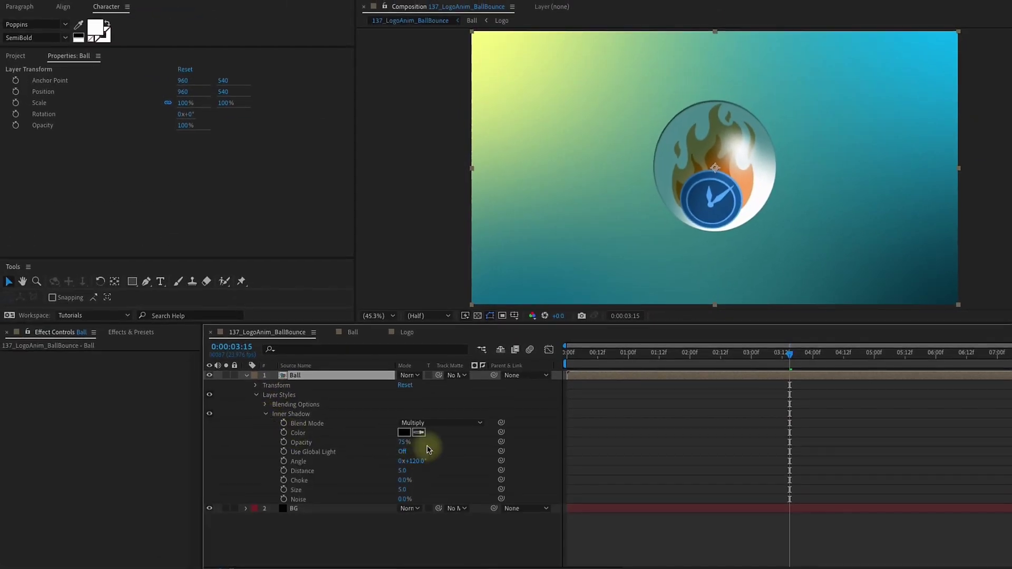
{"action": "left_click", "coordinate": [499, 51]}
{"action": "left_click", "coordinate": [416, 423]}
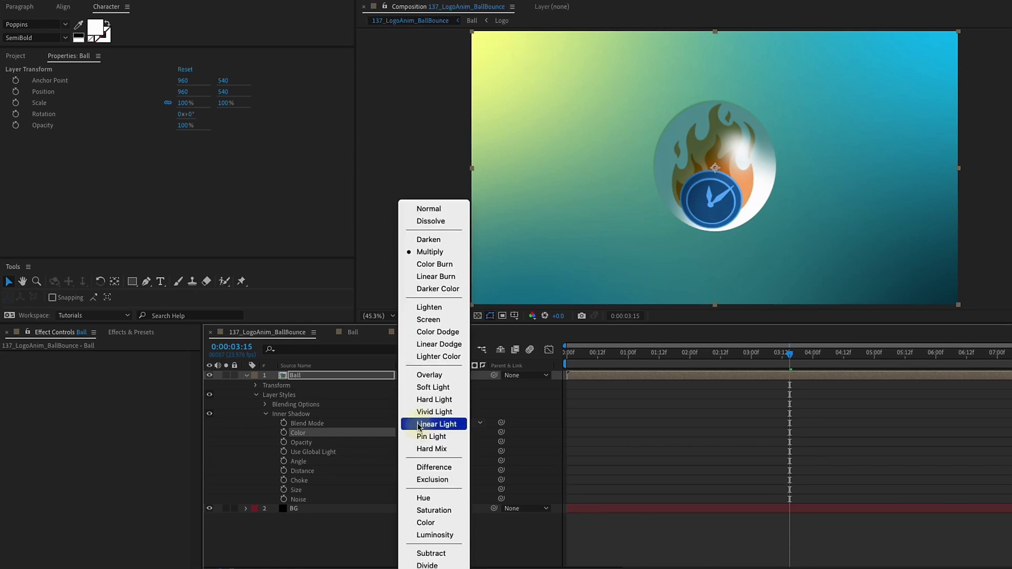
{"action": "left_click", "coordinate": [431, 209]}
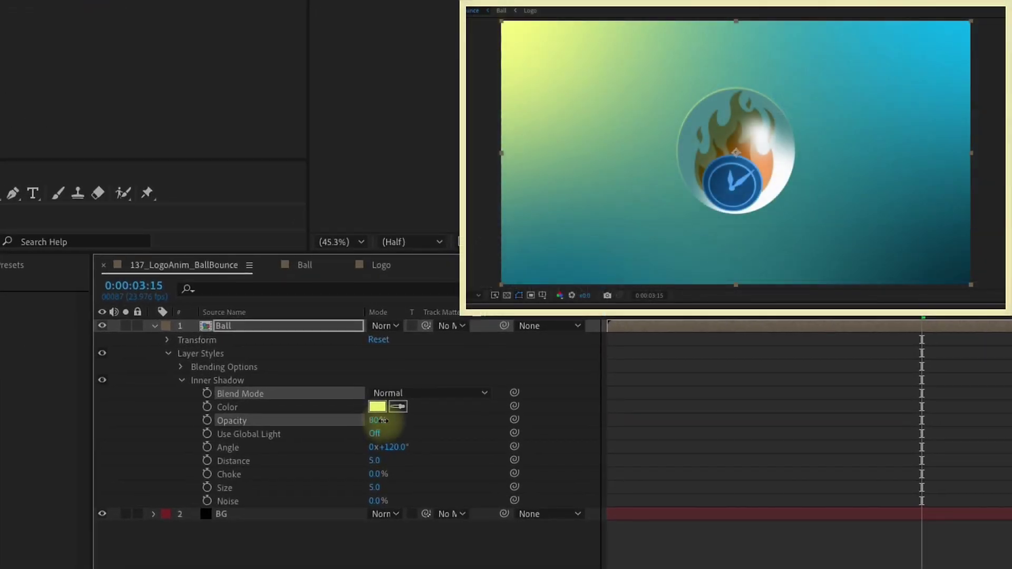
- Set the inner shadow to 100% opacity, distance 50, size 50 and angle 136°
{"action": "left_click_drag", "start_coordinate": [402, 440], "coordinate": [507, 435]}
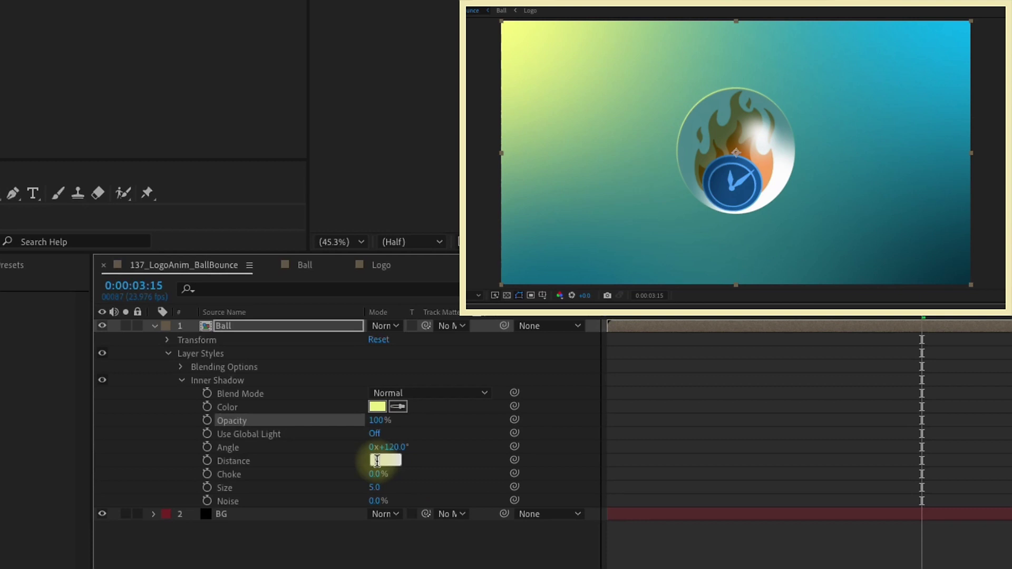
{"action": "type", "text": "50"}
{"action": "key", "text": "Return"}
{"action": "left_click", "coordinate": [375, 488]}
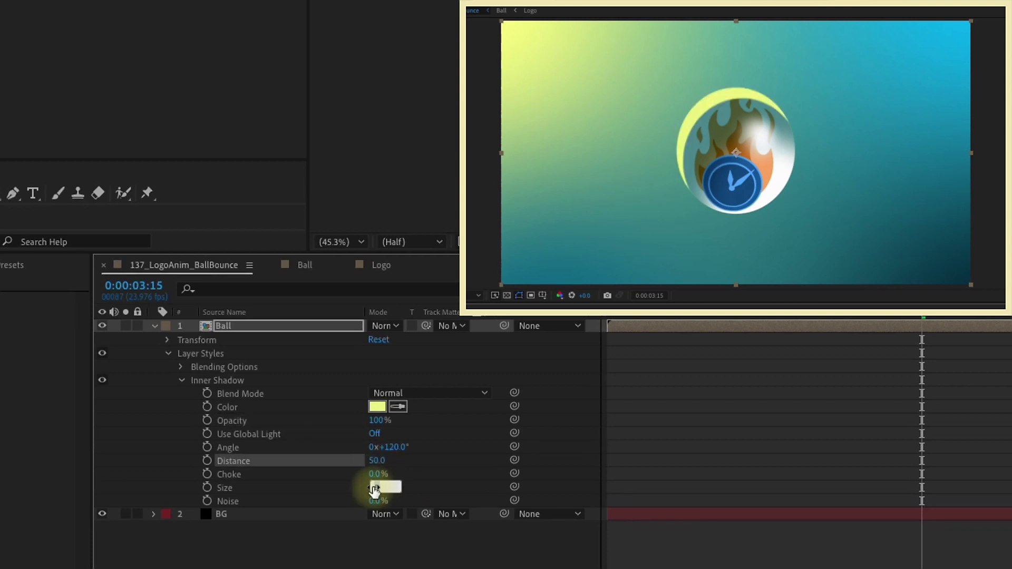
{"action": "type", "text": "25"}
{"action": "key", "text": "Return"}
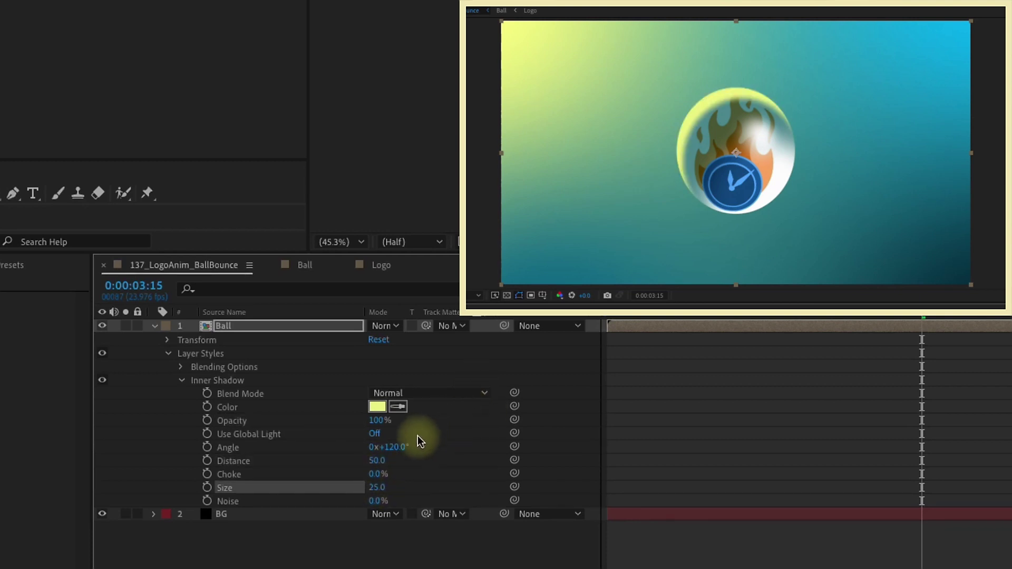
{"action": "mouse_move", "coordinate": [401, 448]}
{"action": "left_mouse_down"}
{"action": "mouse_move", "coordinate": [393, 446]}
{"action": "mouse_move", "coordinate": [420, 444]}
{"action": "mouse_move", "coordinate": [389, 448]}
{"action": "left_mouse_up"}
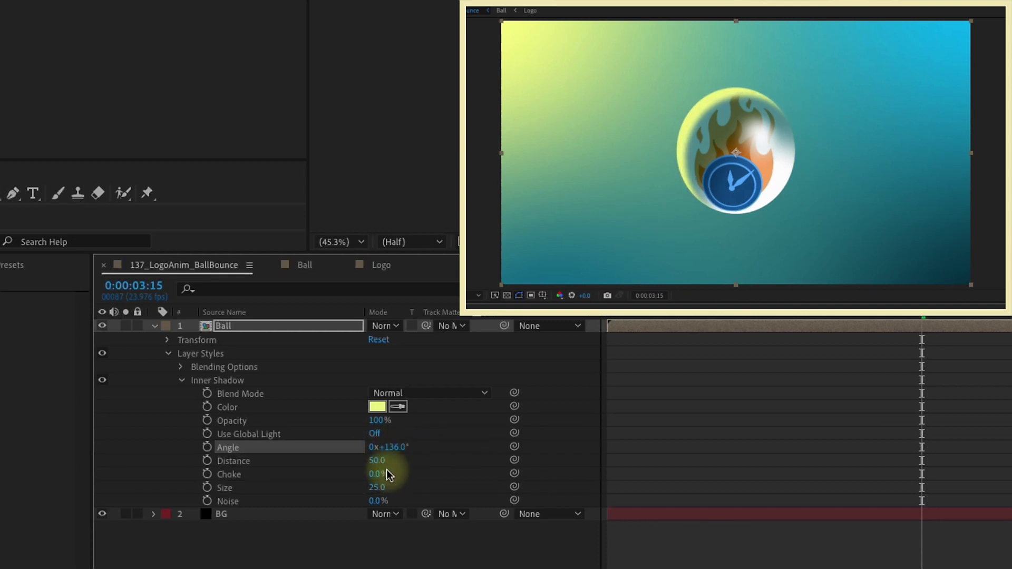
{"action": "mouse_move", "coordinate": [378, 486]}
{"action": "left_mouse_down"}
{"action": "mouse_move", "coordinate": [389, 488]}
{"action": "mouse_move", "coordinate": [377, 487]}
{"action": "left_mouse_up"}
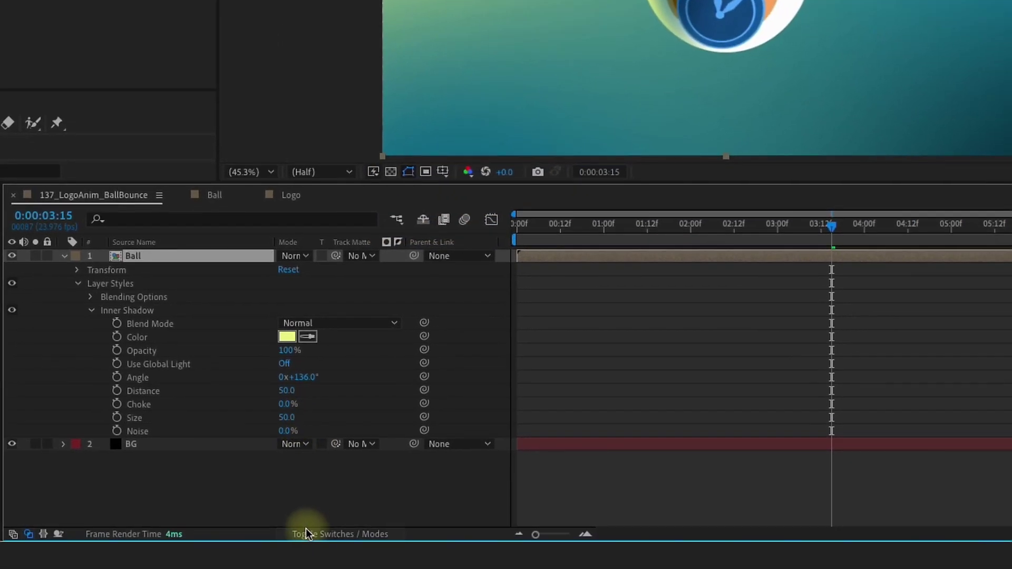
{"action": "left_click", "coordinate": [307, 531]}
- Enable Collapse Transformations and 3D on Ball, then duplicate it and name the copy Shadow
{"action": "left_click", "coordinate": [294, 256]}
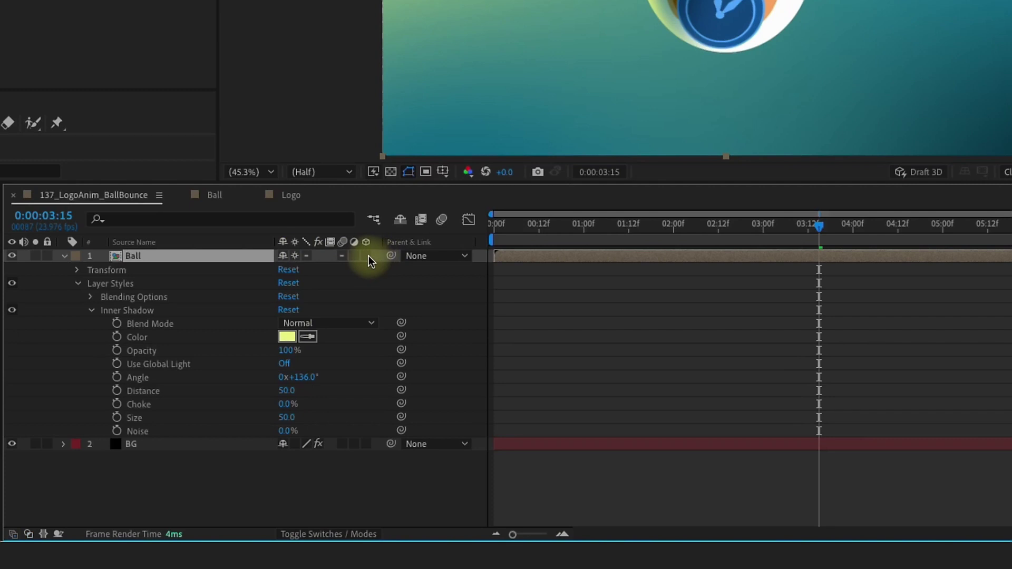
{"action": "left_click", "coordinate": [366, 256]}
{"action": "left_click", "coordinate": [65, 255]}
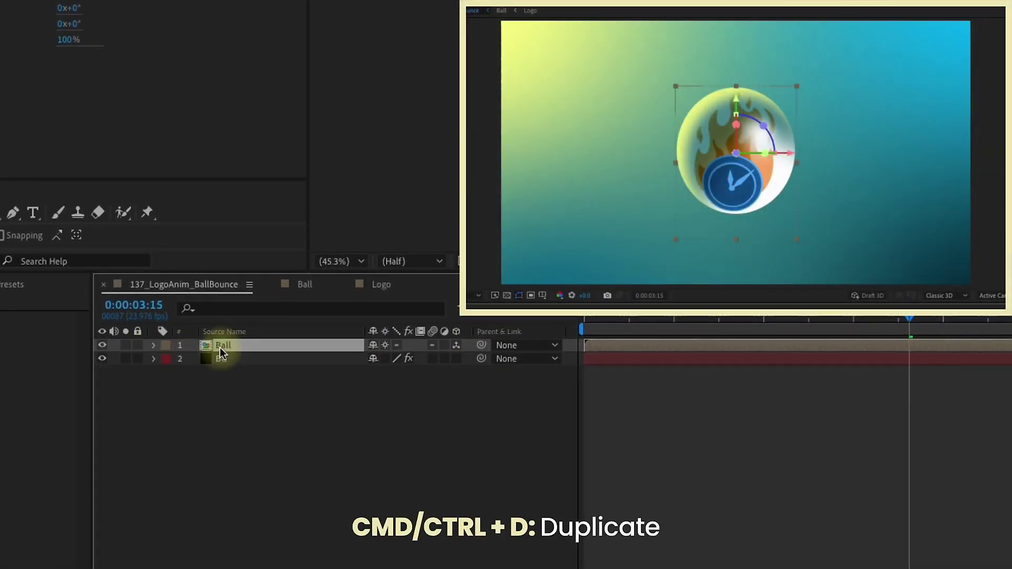
{"action": "key", "text": "ctrl+d"}
{"action": "left_click", "coordinate": [236, 358]}
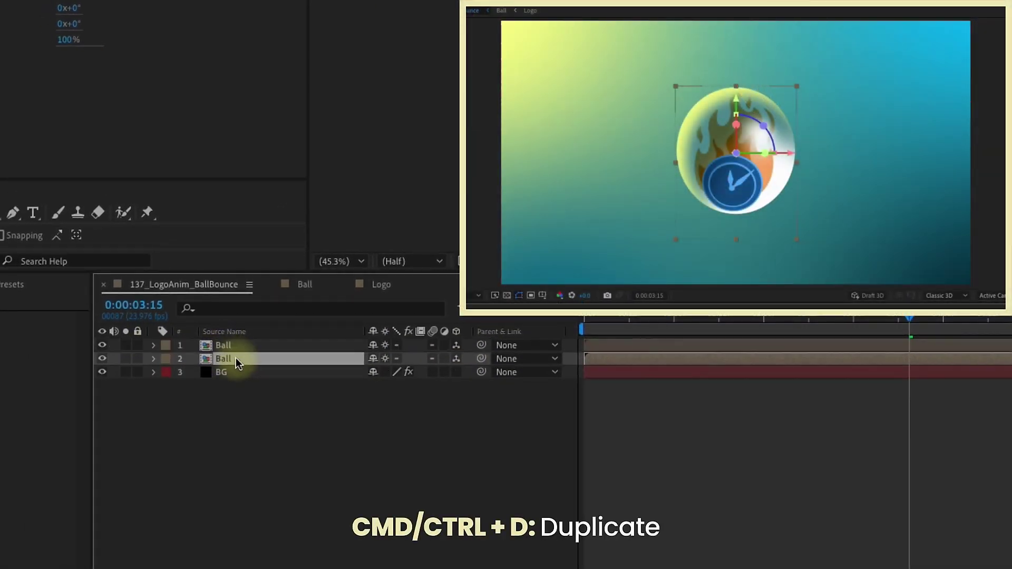
{"action": "key", "text": "Return"}
{"action": "type", "text": "Sh"}
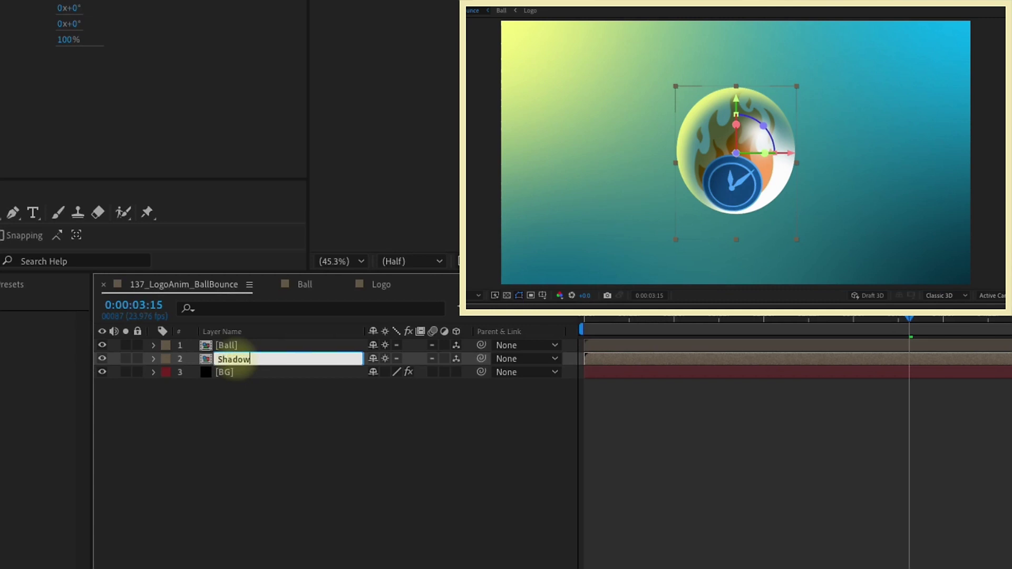
{"action": "type", "text": "adow"}
- Parent Shadow to Ball and set its X Rotation to 100°
{"action": "left_click_drag", "start_coordinate": [480, 359], "coordinate": [436, 341]}
{"action": "key", "text": "r"}
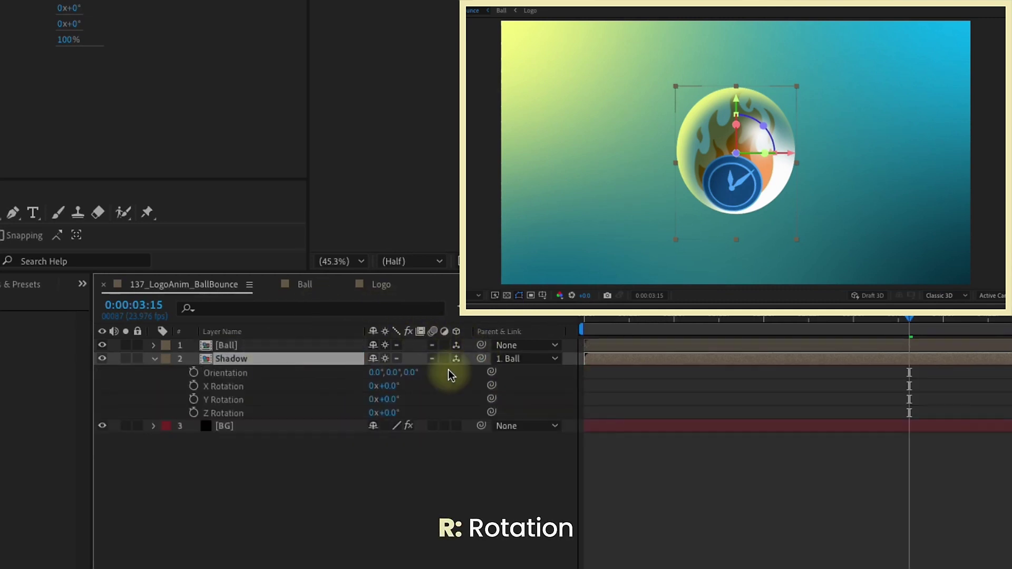
{"action": "left_click", "coordinate": [387, 387]}
{"action": "type", "text": "100"}
{"action": "key", "text": "Return"}
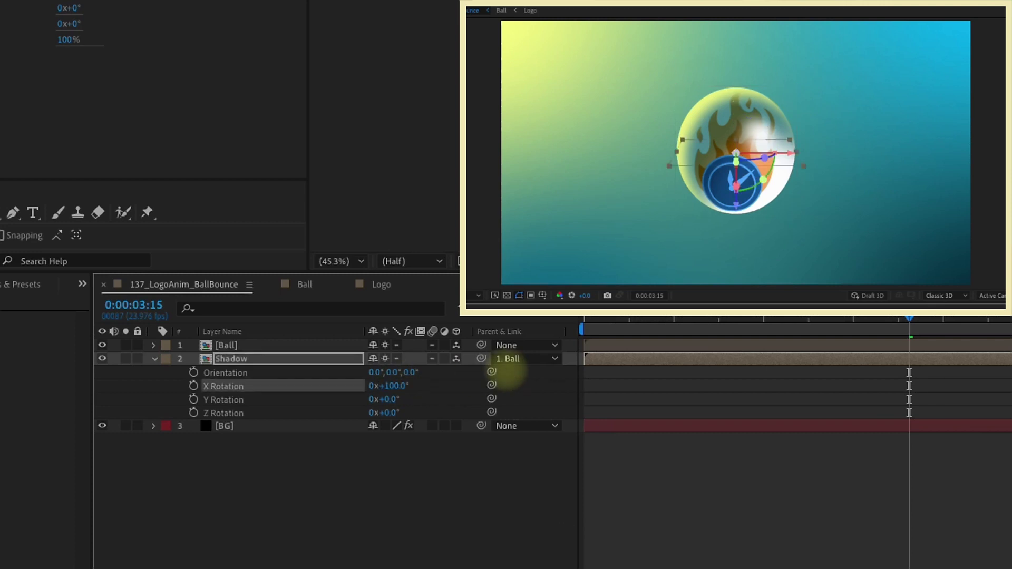
- Lower the Shadow layer beneath the ball to Position 960,773
{"action": "left_click", "coordinate": [249, 361]}
{"action": "key", "text": "p"}
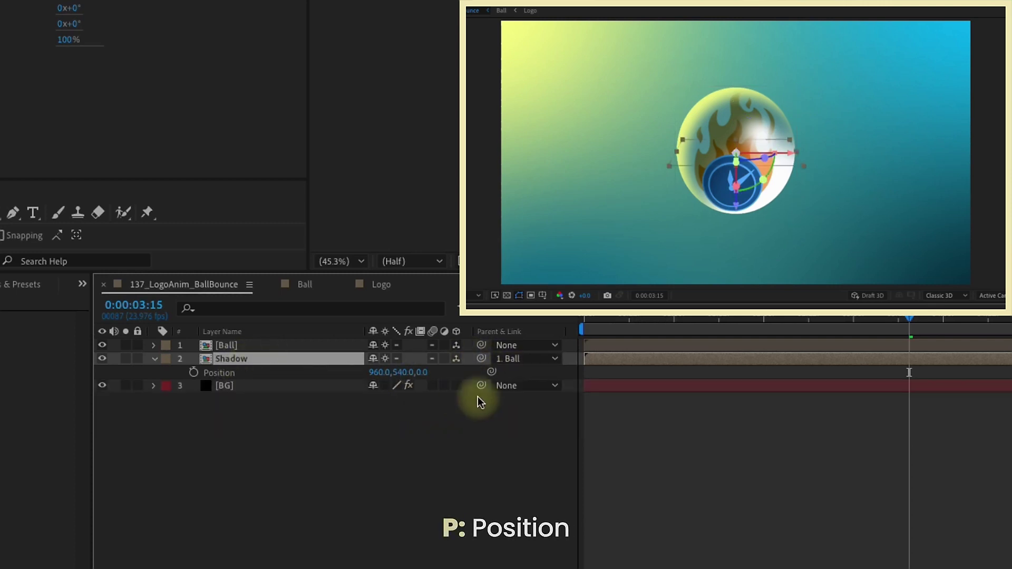
{"action": "left_click", "coordinate": [412, 372]}
{"action": "left_click_drag", "start_coordinate": [412, 372], "coordinate": [608, 357]}
{"action": "left_click", "coordinate": [23, 473]}
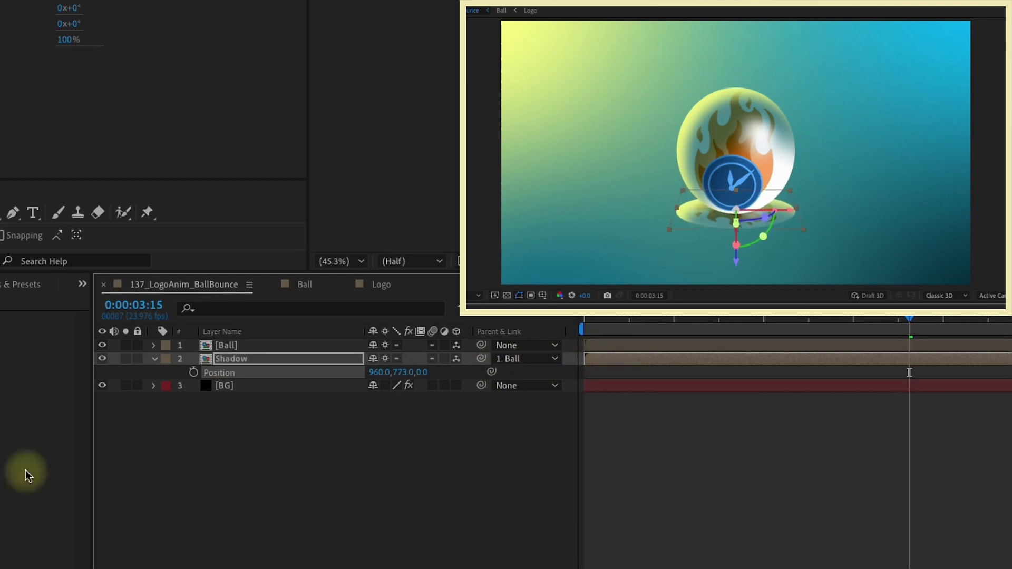
{"action": "left_click", "coordinate": [154, 359]}
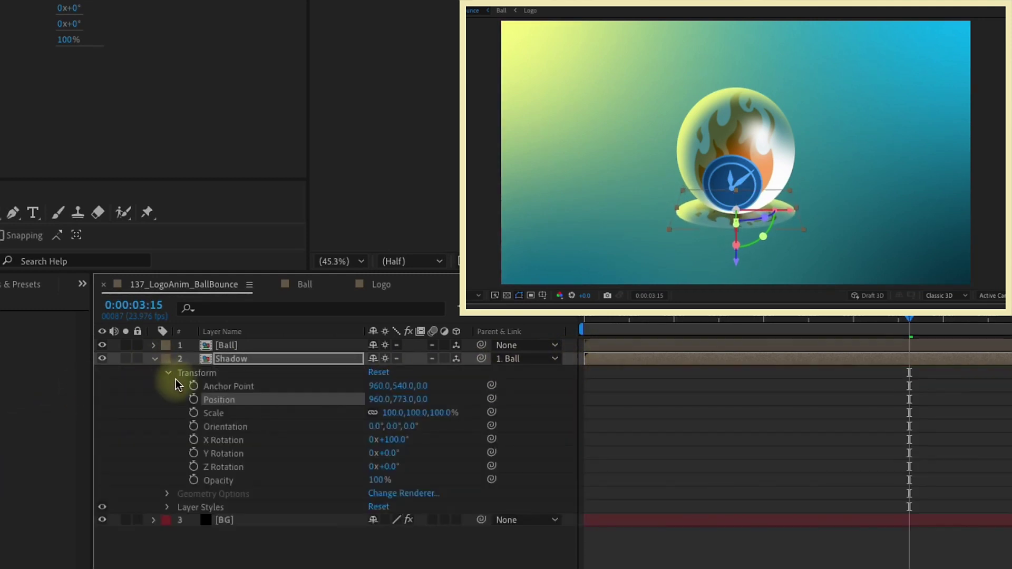
- Delete the copied Inner Shadow style from the Shadow layer
{"action": "left_click", "coordinate": [167, 373]}
{"action": "left_click", "coordinate": [175, 399]}
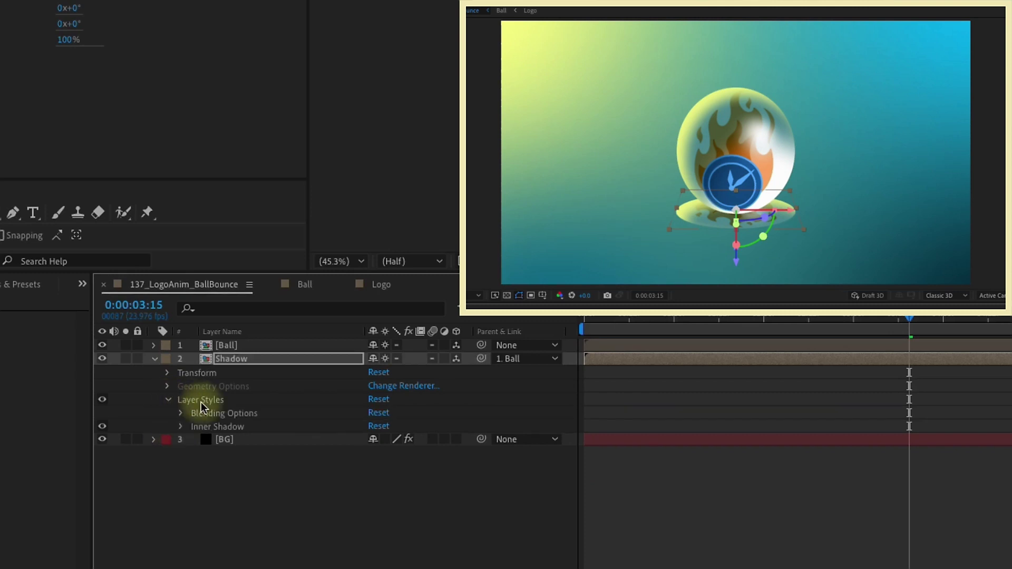
{"action": "left_click", "coordinate": [213, 423]}
{"action": "key", "text": "Delete"}
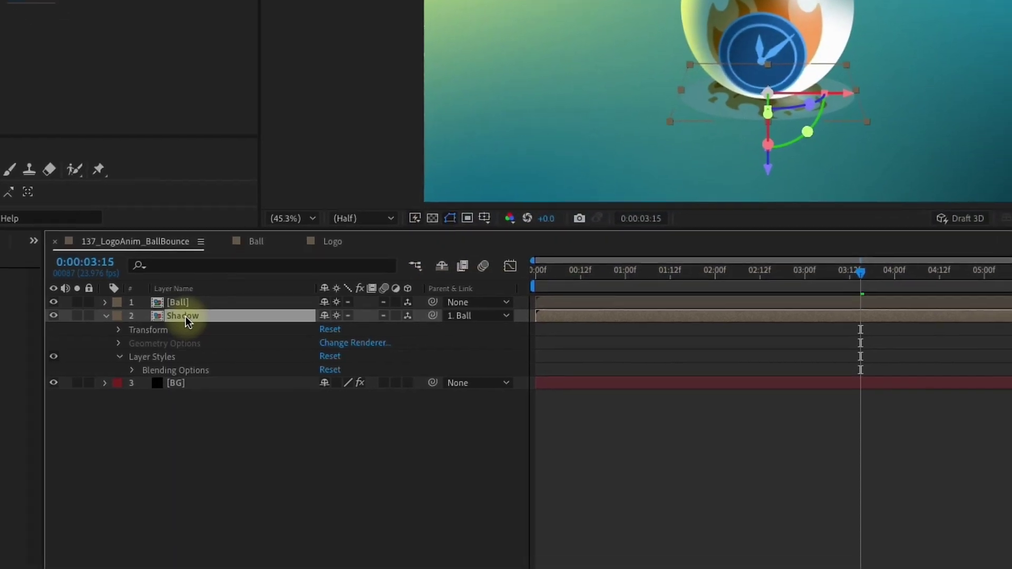
- Add a black Color Overlay layer style to the Shadow layer
{"action": "right_click", "coordinate": [234, 360]}
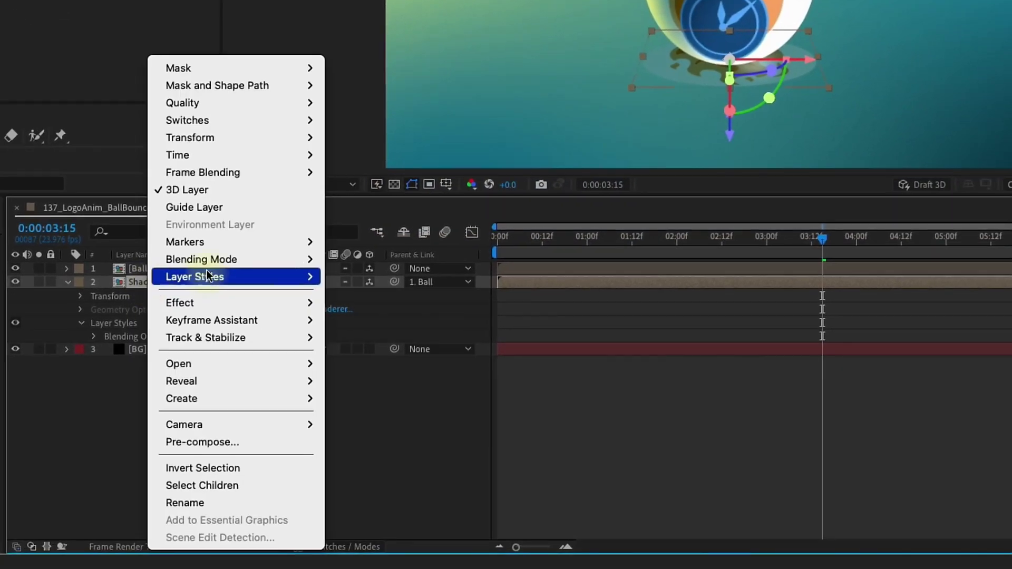
{"action": "mouse_move", "coordinate": [207, 275]}
{"action": "left_click", "coordinate": [353, 439]}
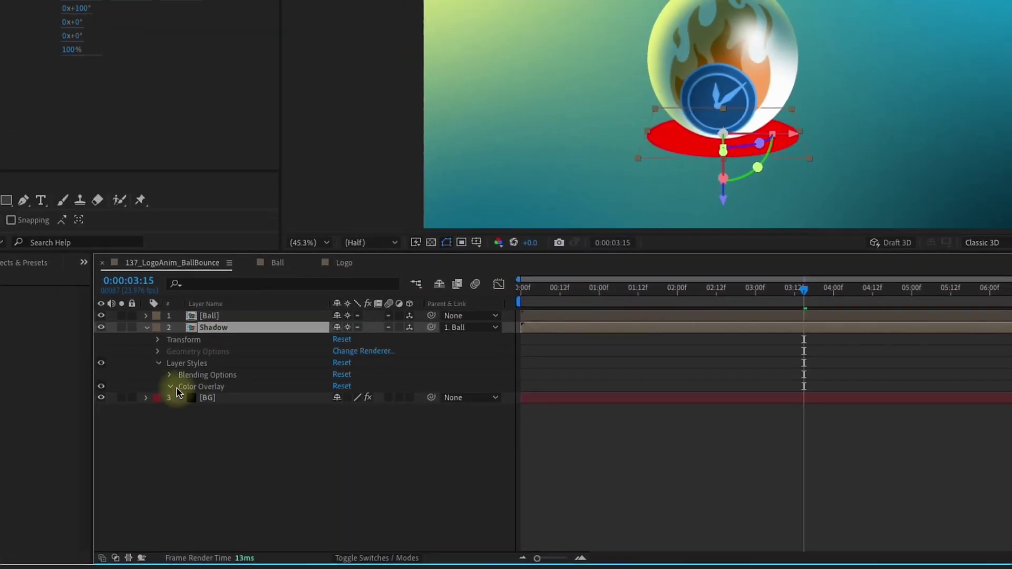
{"action": "left_click", "coordinate": [341, 410]}
{"action": "left_click", "coordinate": [29, 156]}
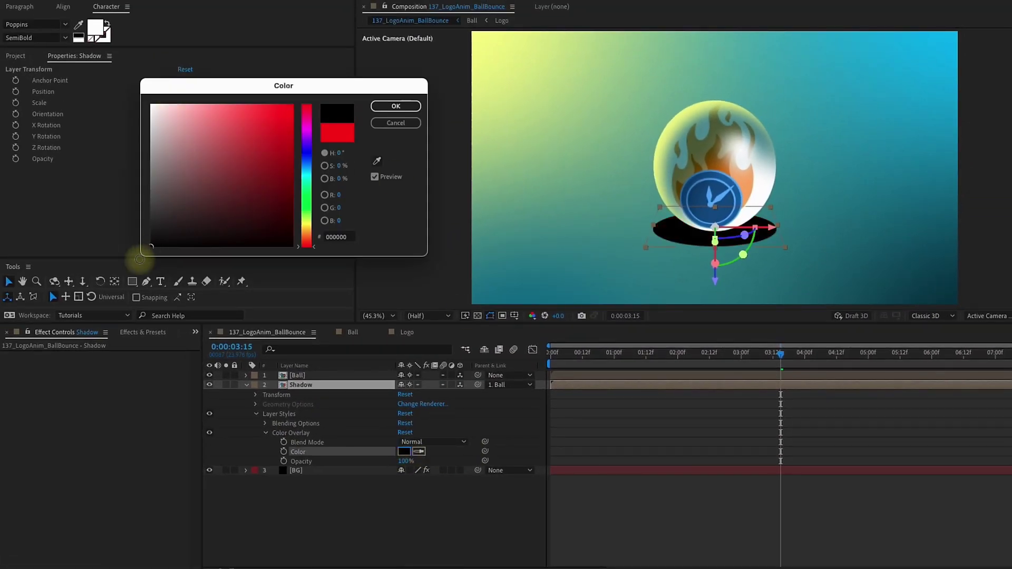
{"action": "left_click", "coordinate": [394, 106]}
- Apply Fast Box Blur to Shadow with a Blur Radius of 30
{"action": "left_click", "coordinate": [143, 332]}
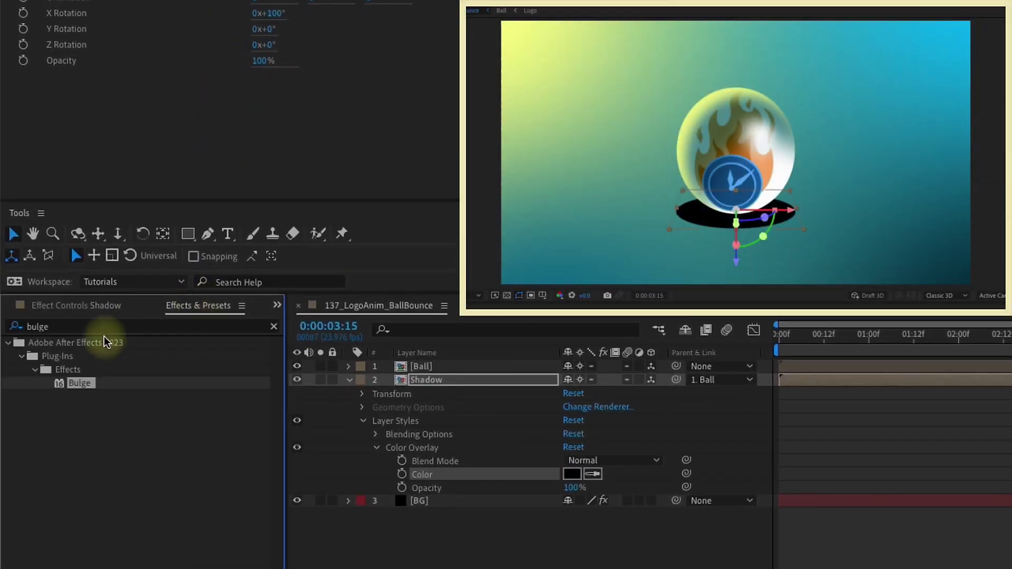
{"action": "double_click", "coordinate": [80, 328]}
{"action": "type", "text": "fast "}
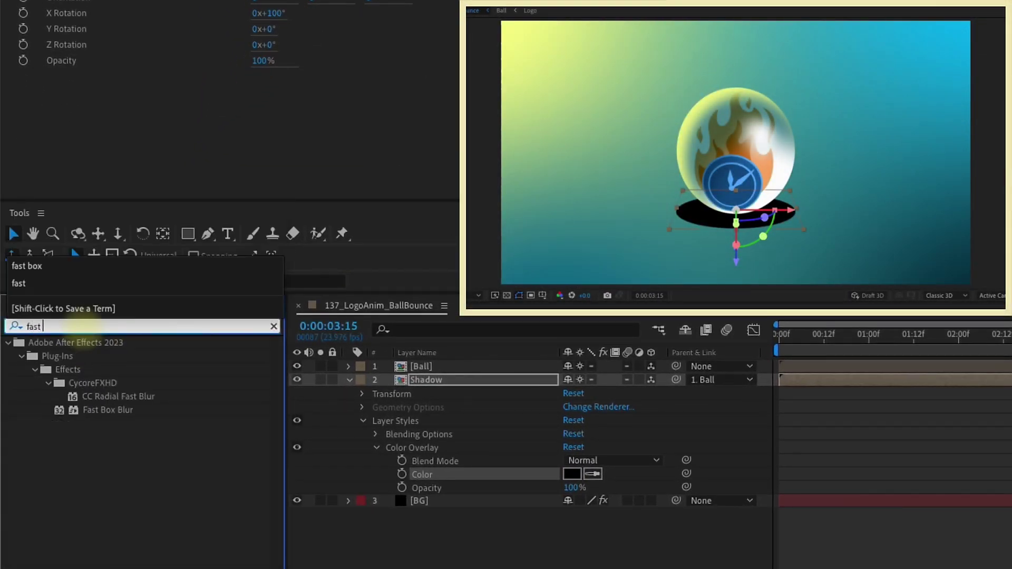
{"action": "type", "text": "bo"}
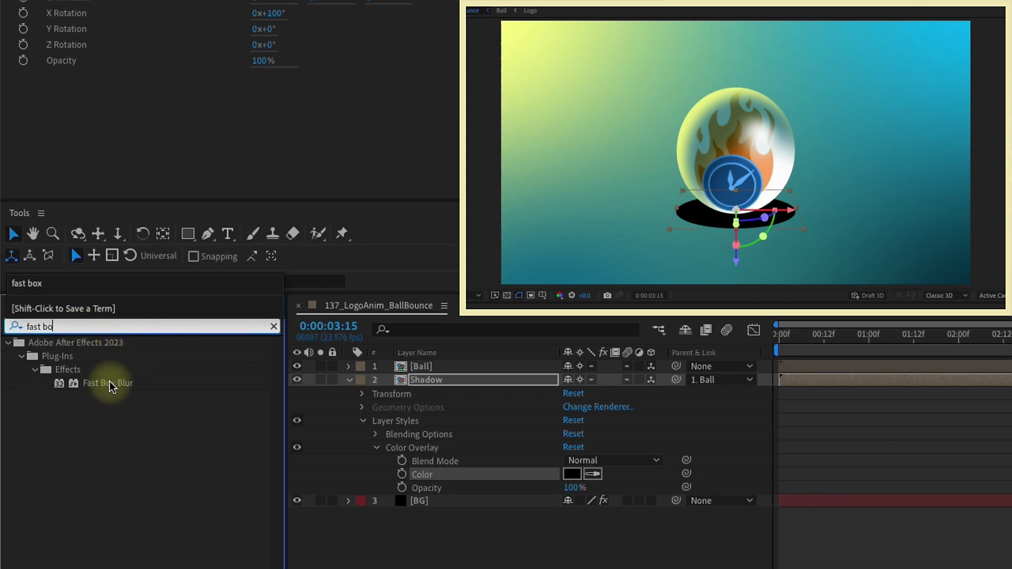
{"action": "double_click", "coordinate": [109, 383]}
{"action": "left_click", "coordinate": [159, 353]}
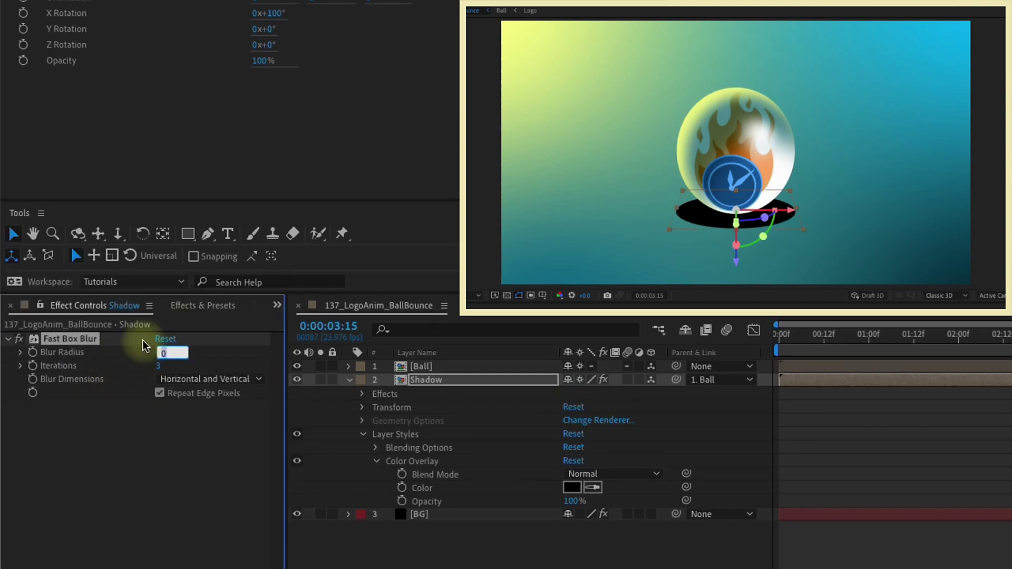
{"action": "type", "text": "30"}
{"action": "key", "text": "Return"}
- Set the Shadow layer's opacity to 65%
{"action": "left_click", "coordinate": [432, 380]}
{"action": "key", "text": "t"}
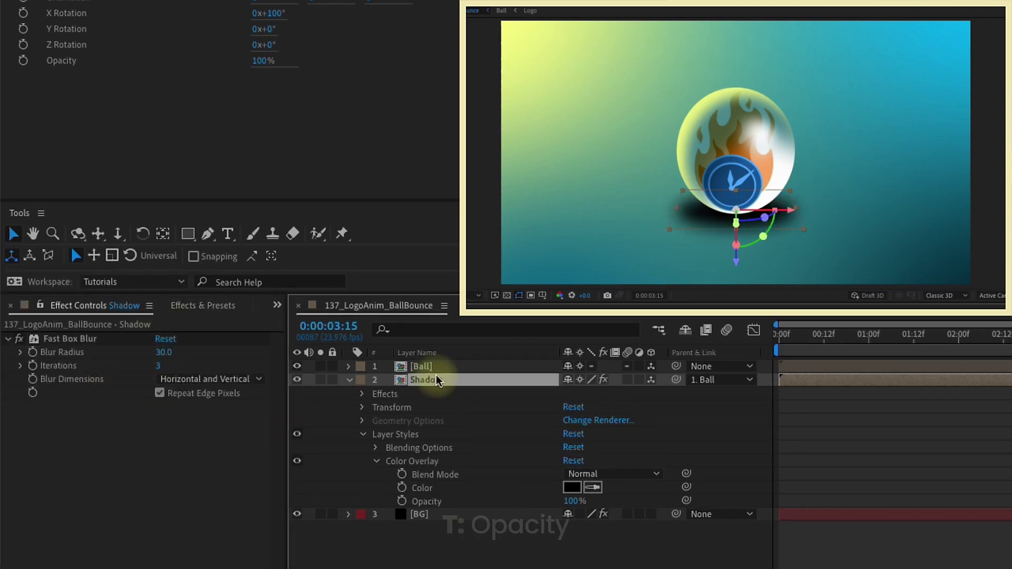
{"action": "left_click", "coordinate": [575, 394]}
{"action": "type", "text": "65"}
{"action": "key", "text": "Return"}
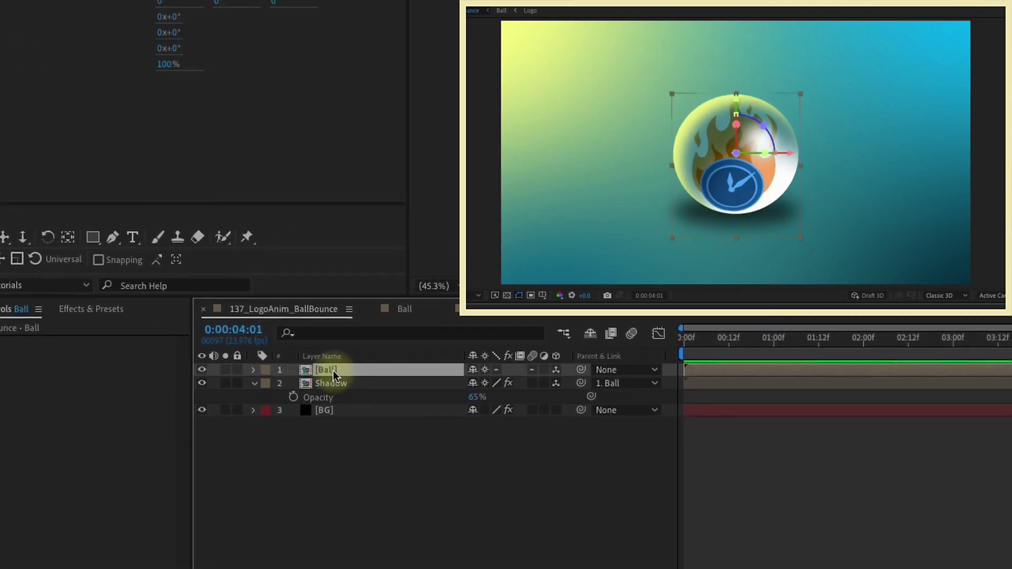
- Open the Ball pre-comp and set Light Reflect's Parent to None
{"action": "double_click", "coordinate": [422, 366]}
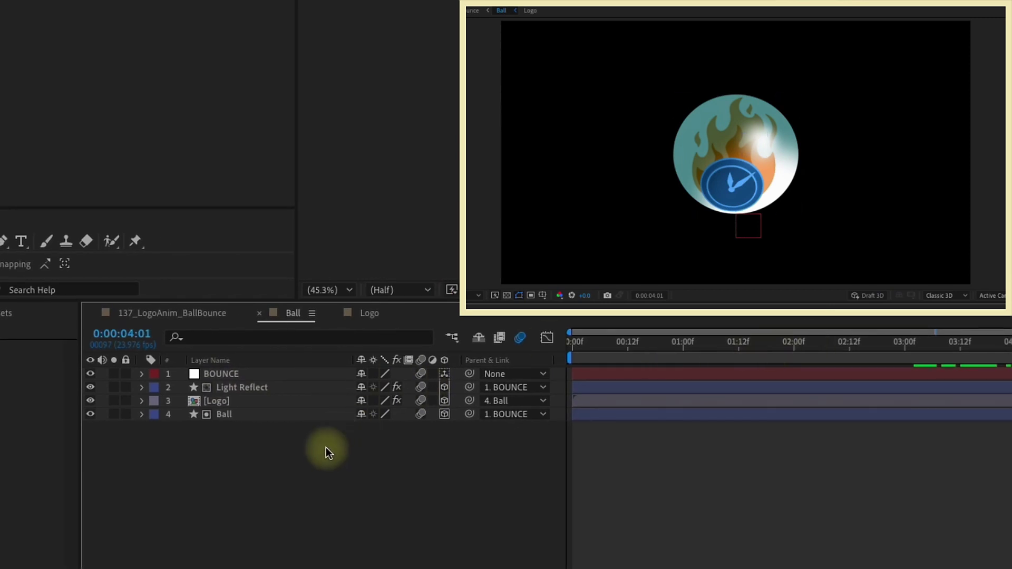
{"action": "left_click", "coordinate": [509, 390]}
{"action": "left_click", "coordinate": [574, 400]}
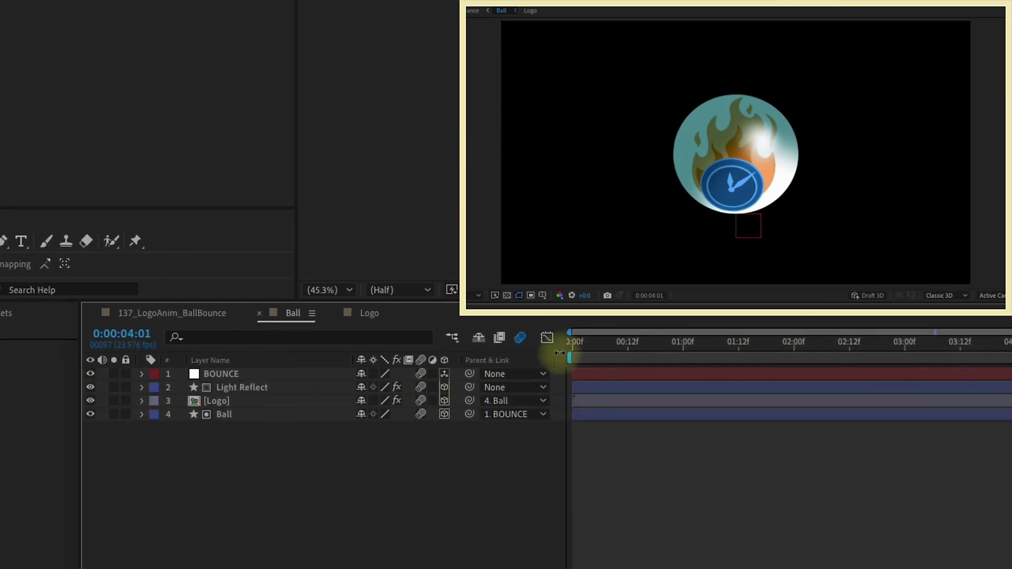
- Preview the Ball comp from the start, then return to 137_LogoAnim_BallBounce and preview it
{"action": "left_click", "coordinate": [567, 351]}
{"action": "key", "text": "space"}
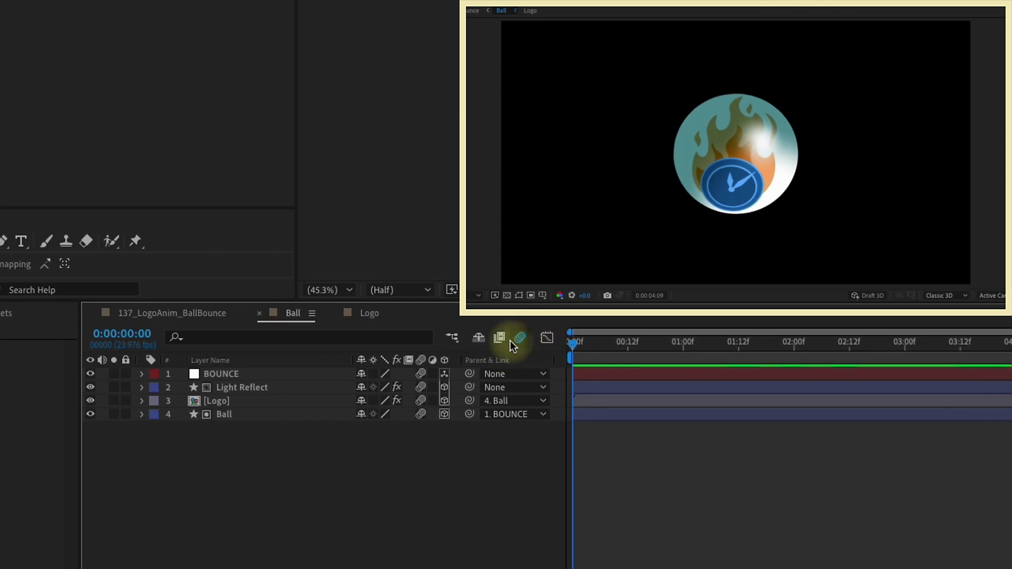
{"action": "left_click", "coordinate": [452, 339]}
{"action": "left_click", "coordinate": [378, 336]}
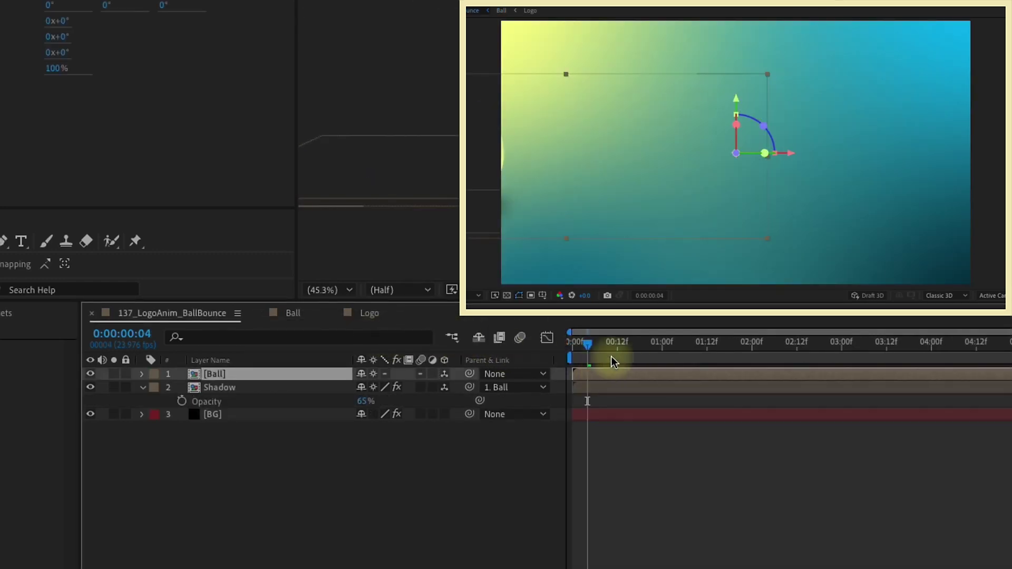
{"action": "key", "text": "space"}
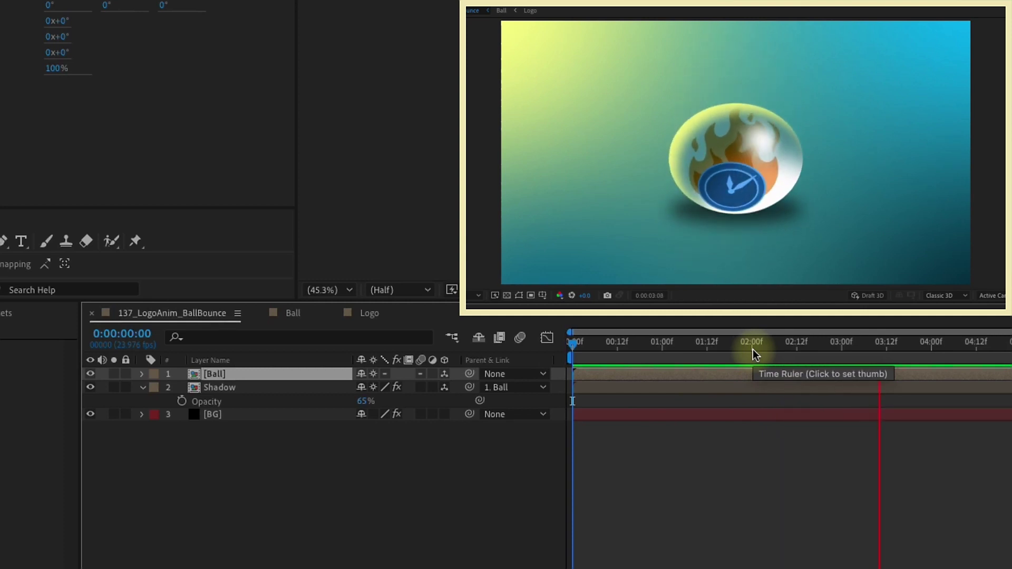
- Create a new adjustment layer named Lens Flare
{"action": "left_click", "coordinate": [200, 504]}
{"action": "key", "text": "ctrl+alt+y"}
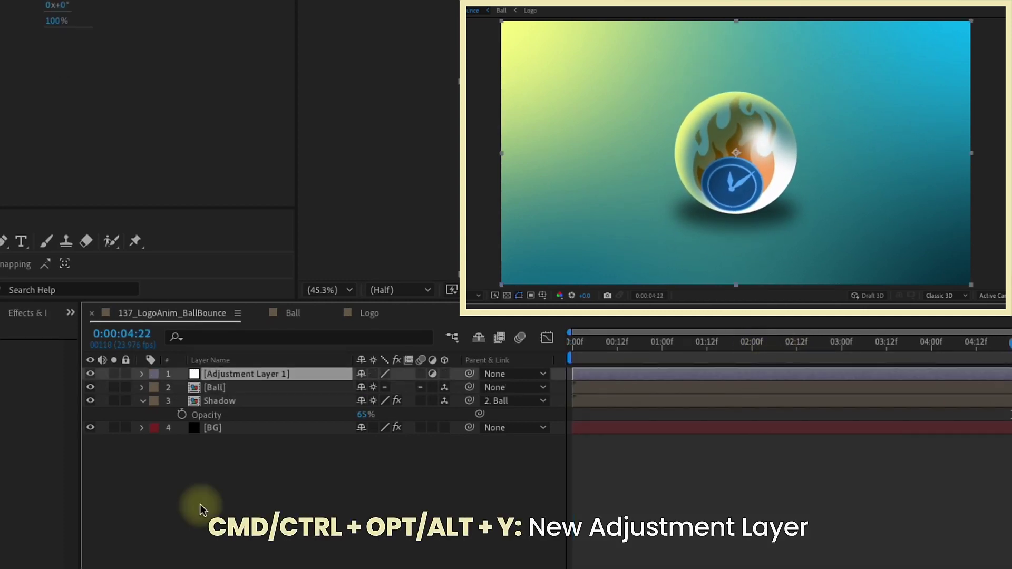
{"action": "key", "text": "Return"}
{"action": "type", "text": "Lens"}
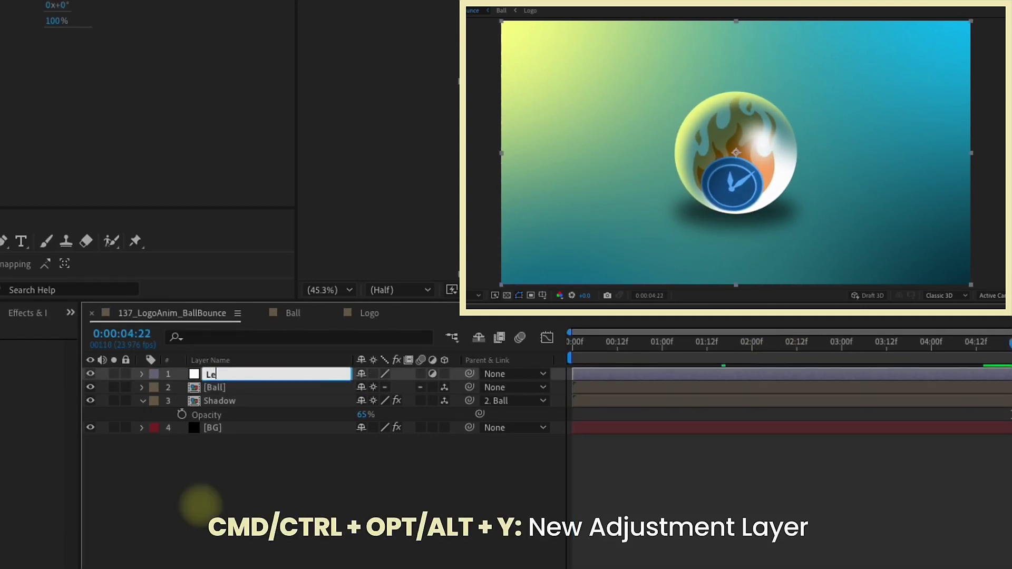
{"action": "type", "text": " Flare"}
{"action": "key", "text": "Return"}
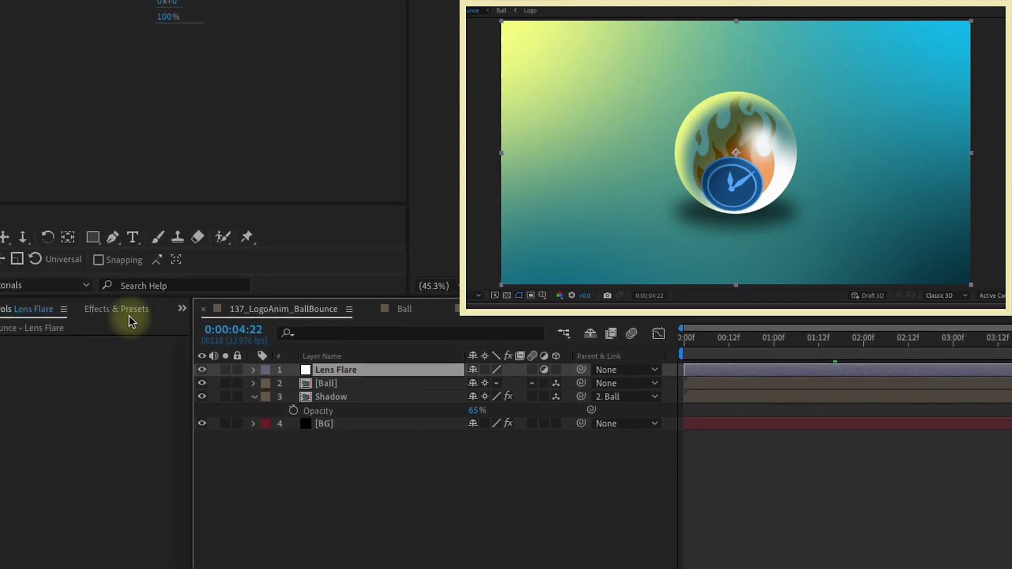
- Apply the Lens Flare effect with the 105mm Prime lens type
{"action": "left_click", "coordinate": [90, 327]}
{"action": "type", "text": "fast bo"}
{"action": "left_click", "coordinate": [86, 326]}
{"action": "type", "text": "lens fl"}
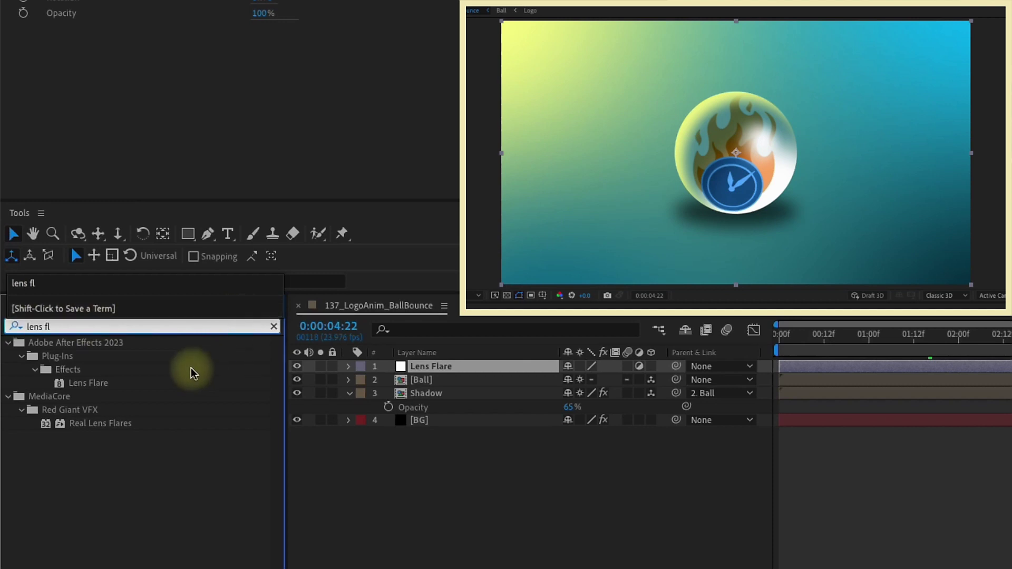
{"action": "double_click", "coordinate": [119, 383]}
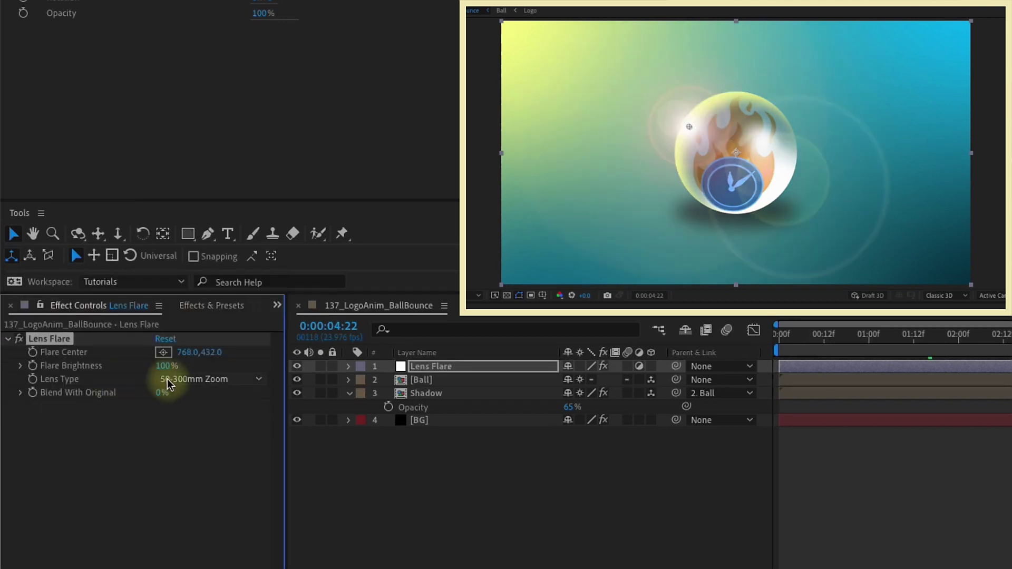
{"action": "left_click", "coordinate": [226, 378]}
{"action": "left_click", "coordinate": [201, 432]}
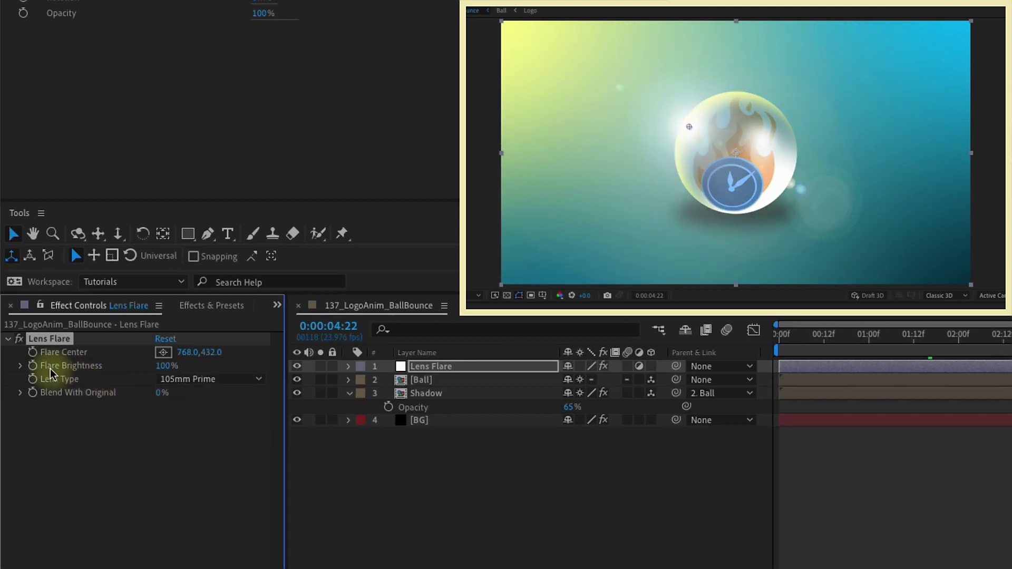
- Drive Flare Brightness with wiggle(1,20) and move the flare centre to the top-left
{"action": "left_click", "coordinate": [33, 366], "text": "alt"}
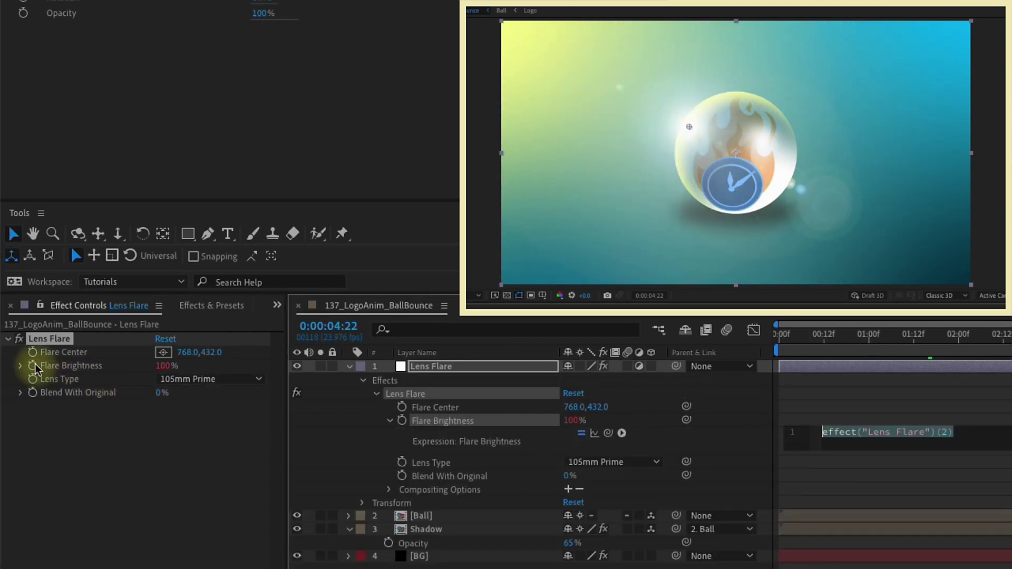
{"action": "type", "text": "wiggle"}
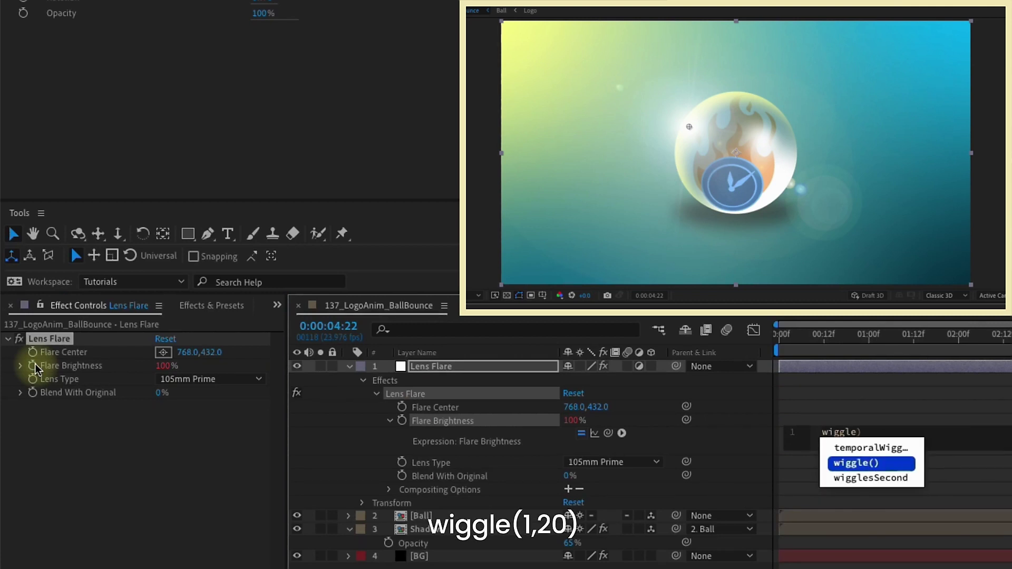
{"action": "key", "text": "Return"}
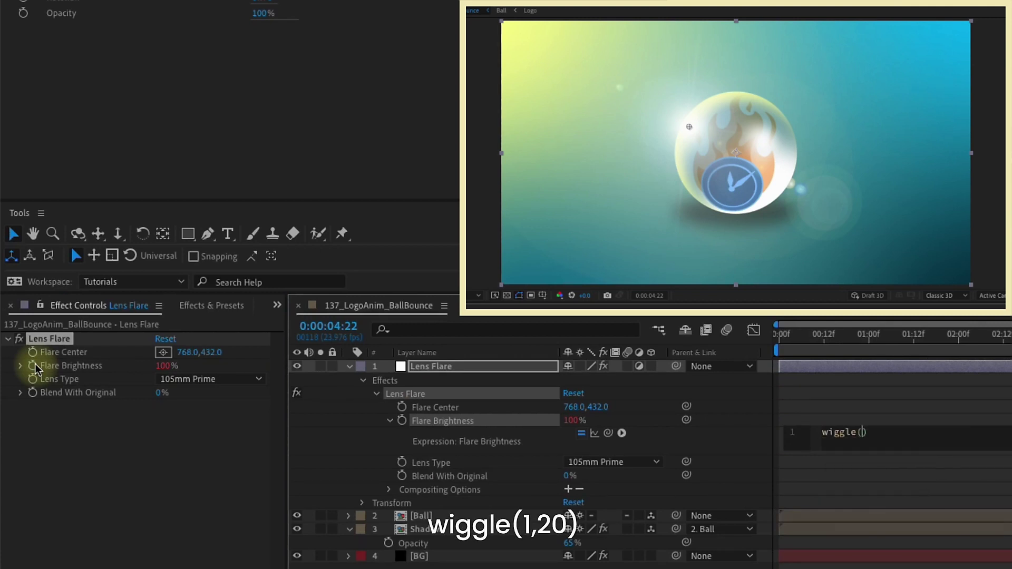
{"action": "left_click", "coordinate": [812, 345]}
{"action": "left_click_drag", "start_coordinate": [812, 348], "coordinate": [832, 348]}
{"action": "left_click_drag", "start_coordinate": [690, 127], "coordinate": [481, 23]}
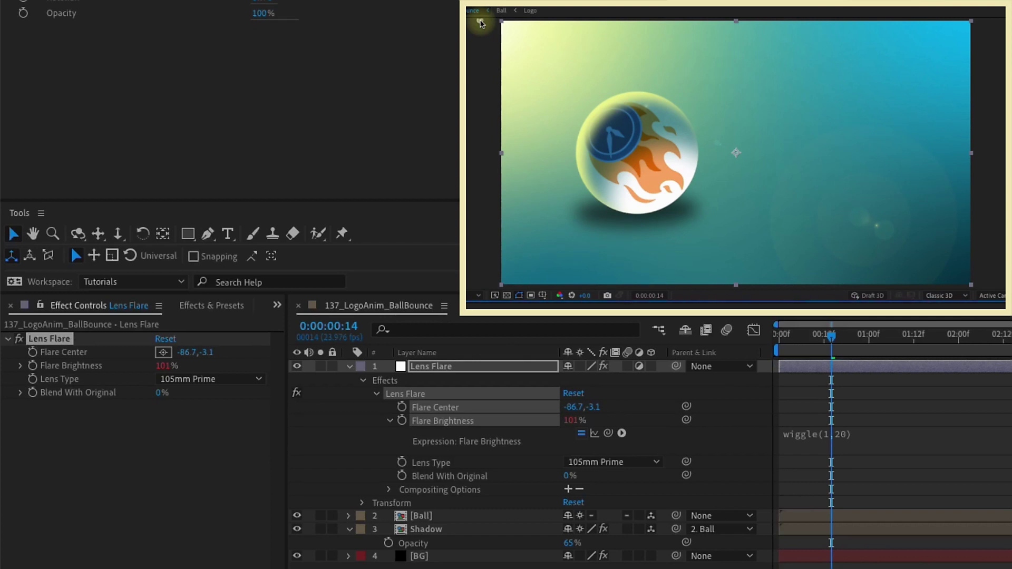
{"action": "left_click_drag", "start_coordinate": [832, 338], "coordinate": [780, 337]}
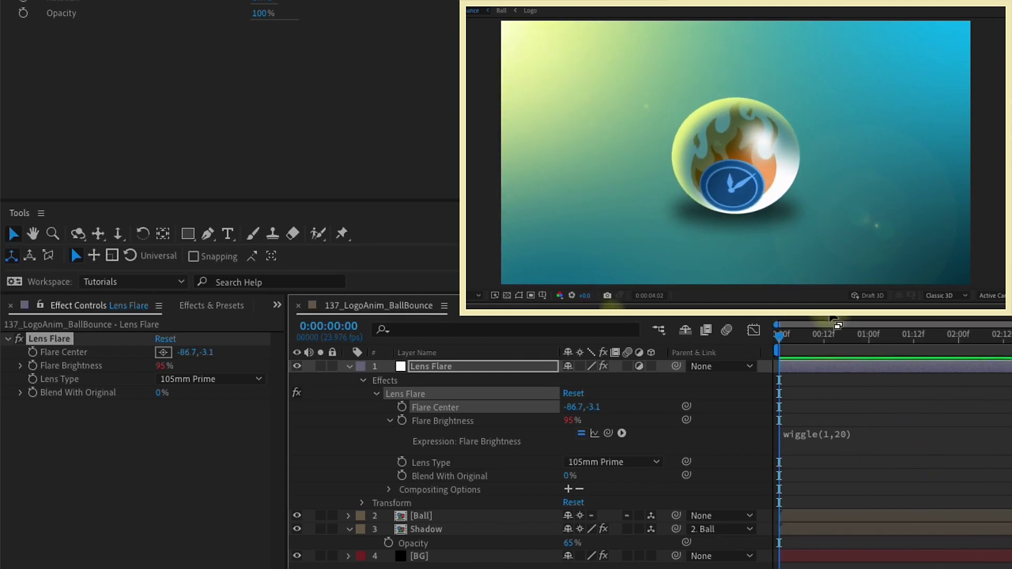
- In the Logo comp, hide the current logo and show the After Effects logo layer
{"action": "left_click", "coordinate": [372, 314]}
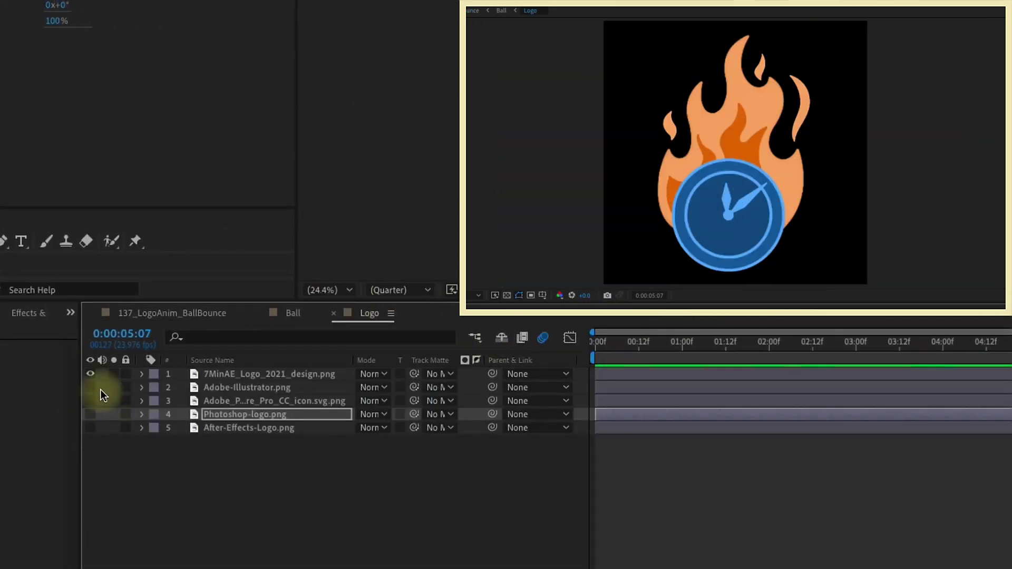
{"action": "left_click", "coordinate": [90, 374]}
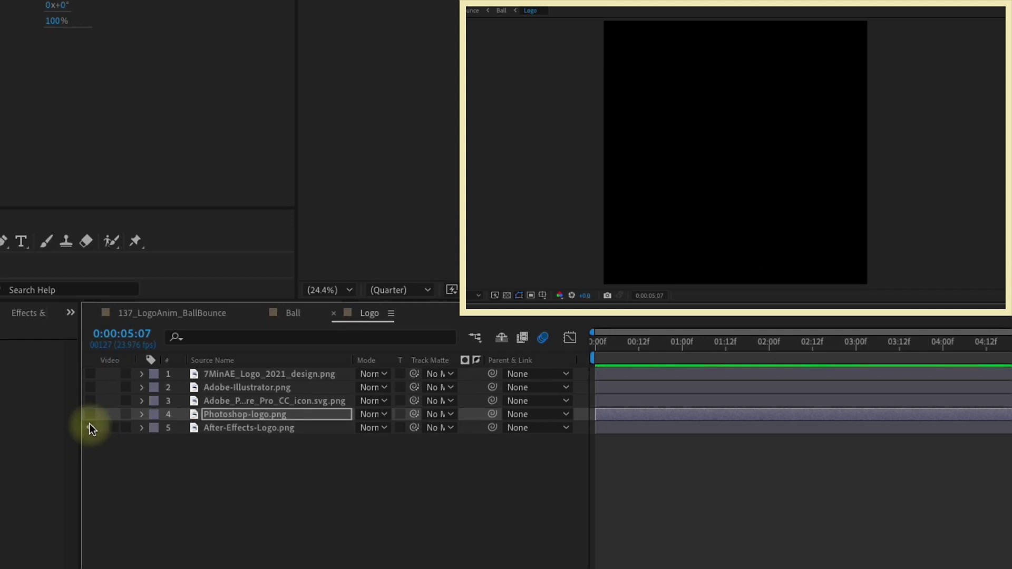
{"action": "left_click", "coordinate": [90, 428]}
- Return to 137_LogoAnim_BallBounce and preview the Ae-logo ball from the start
{"action": "left_click", "coordinate": [166, 314]}
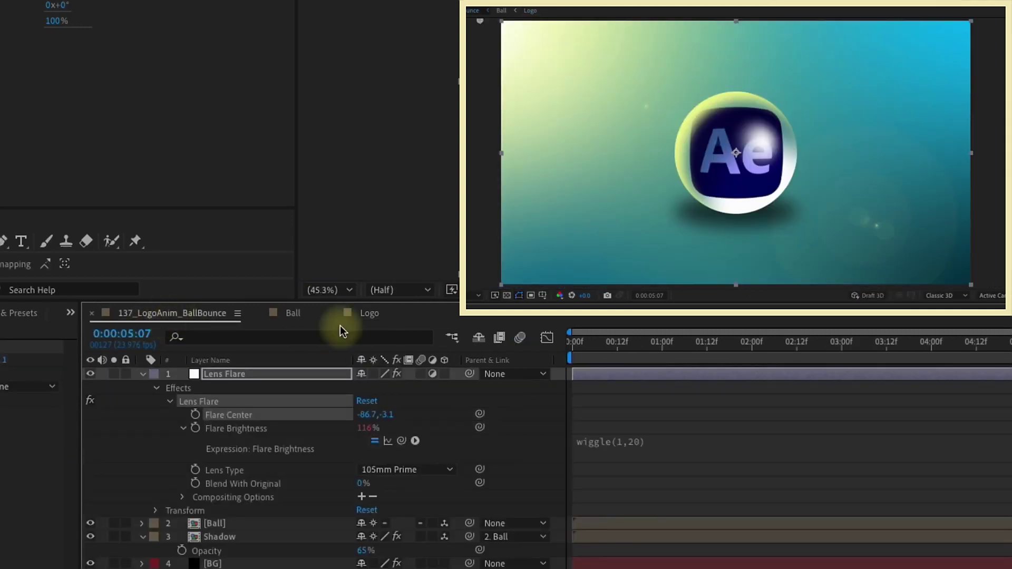
{"action": "key", "text": "Home"}
{"action": "key", "text": "space"}
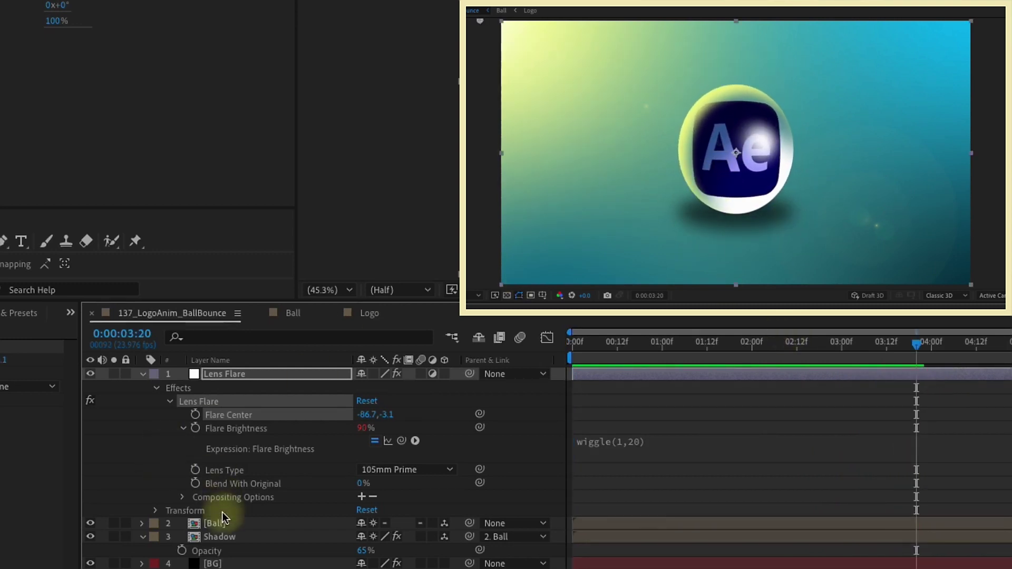
- Sample the logo's blue-violet into BG's Color 2 and dark navy into Colors 3 and 4
{"action": "left_click", "coordinate": [208, 563]}
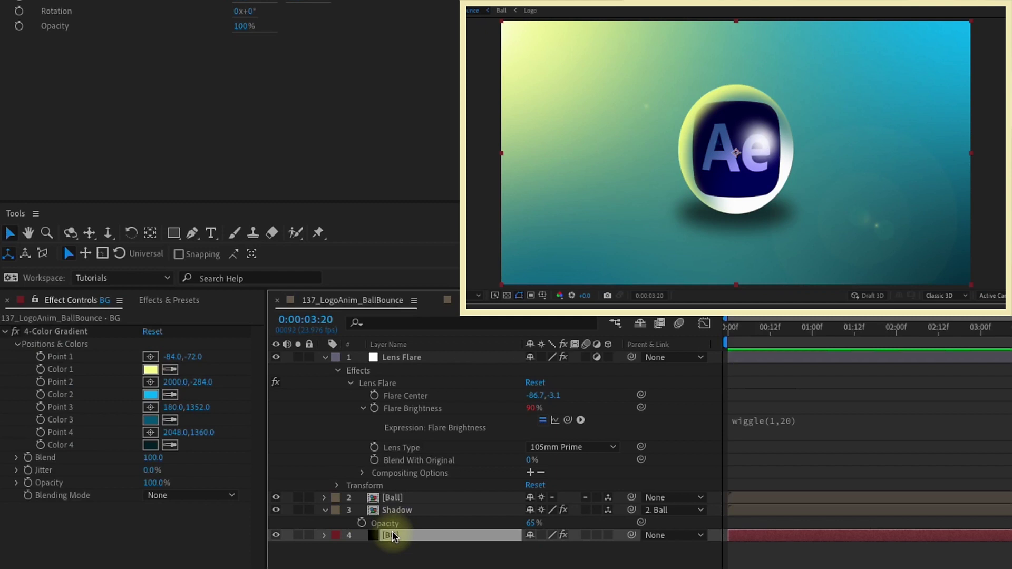
{"action": "left_click", "coordinate": [210, 398]}
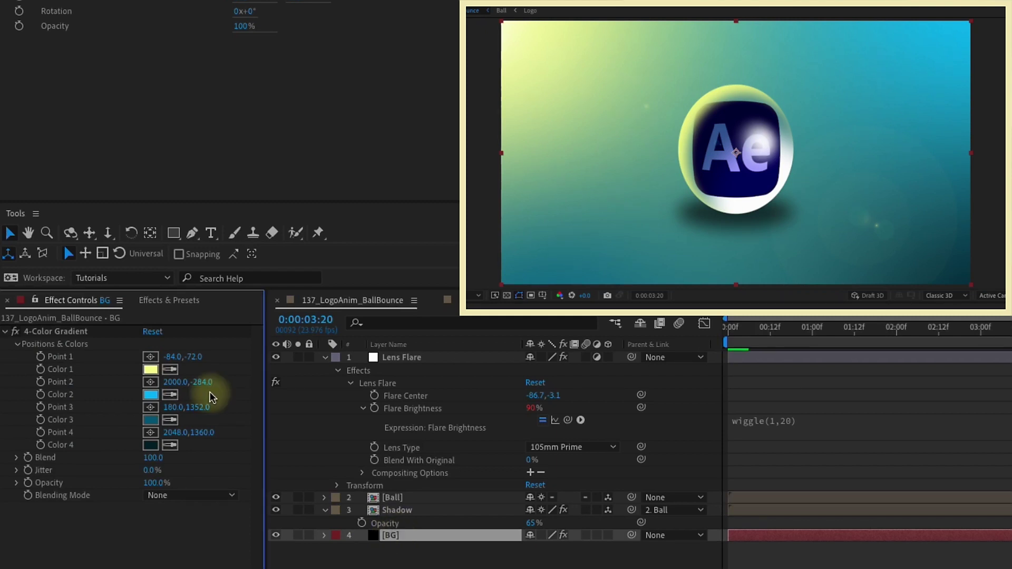
{"action": "left_click", "coordinate": [171, 395]}
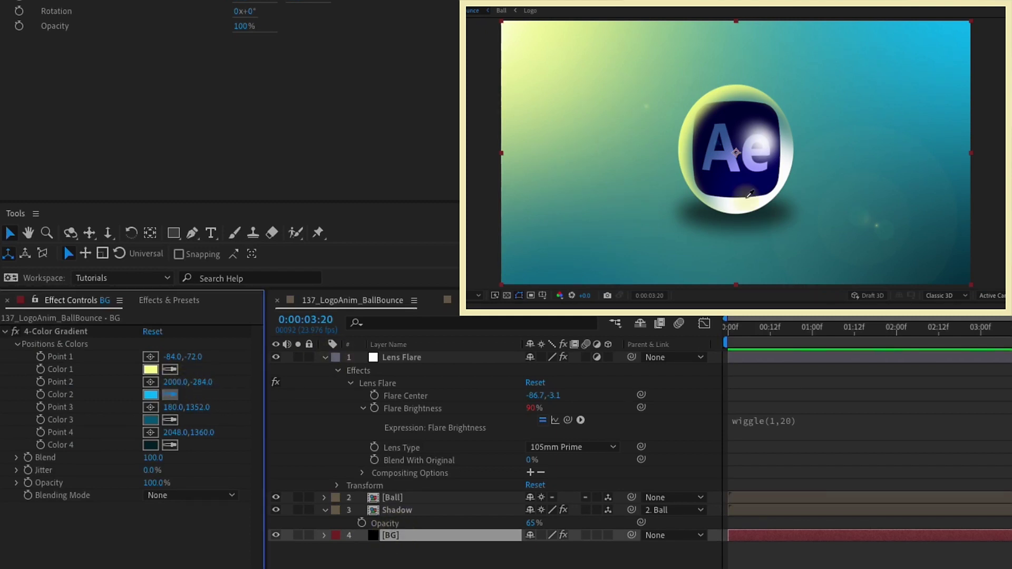
{"action": "left_click", "coordinate": [731, 153]}
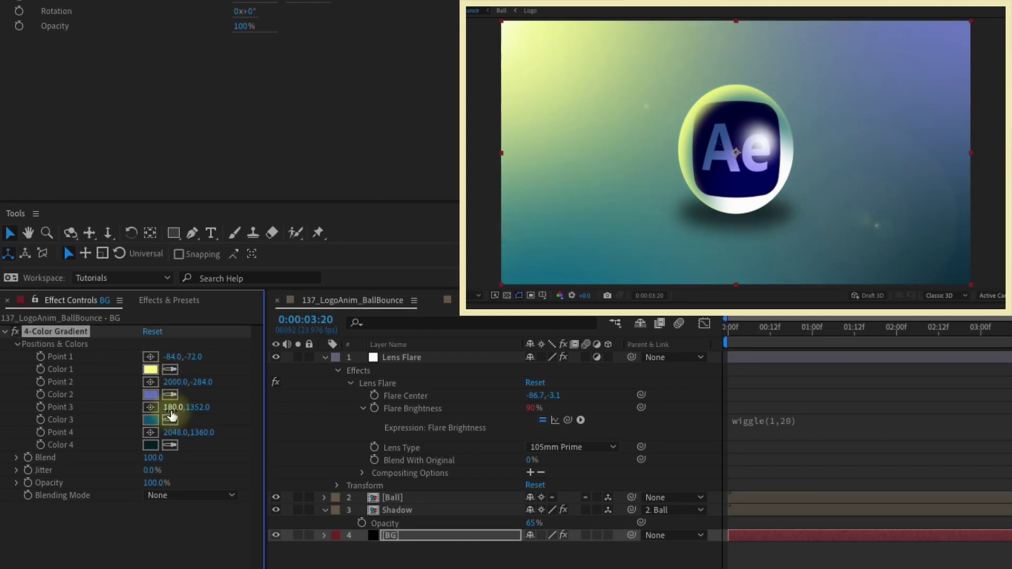
{"action": "left_click", "coordinate": [170, 421]}
{"action": "left_click", "coordinate": [715, 188]}
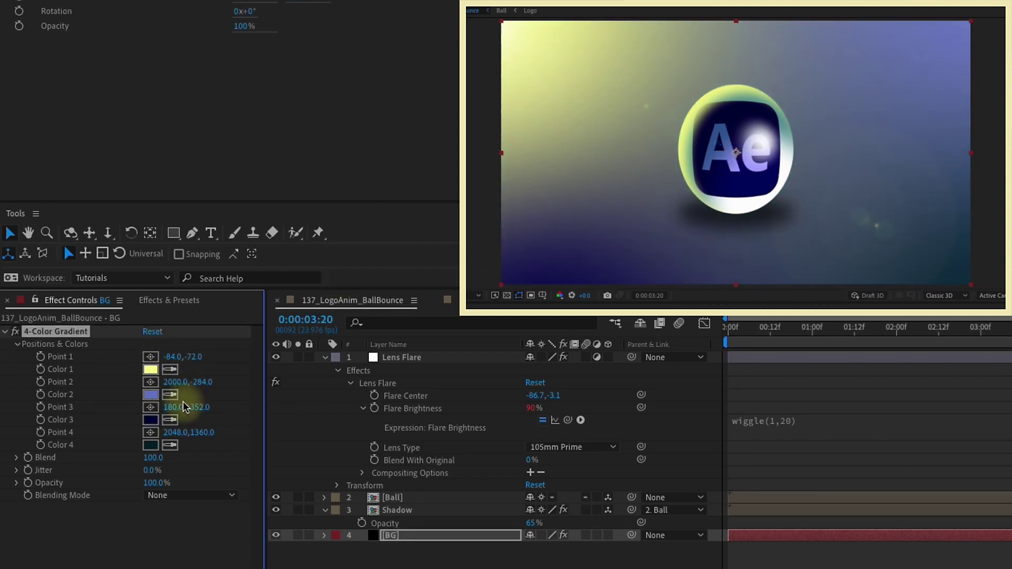
{"action": "left_click", "coordinate": [769, 188]}
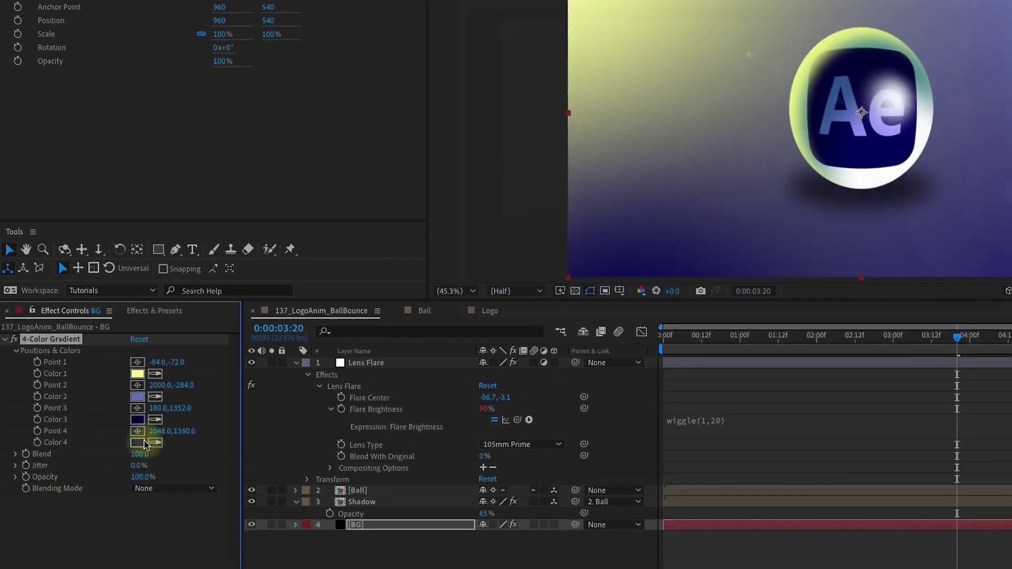
{"action": "left_click", "coordinate": [151, 446]}
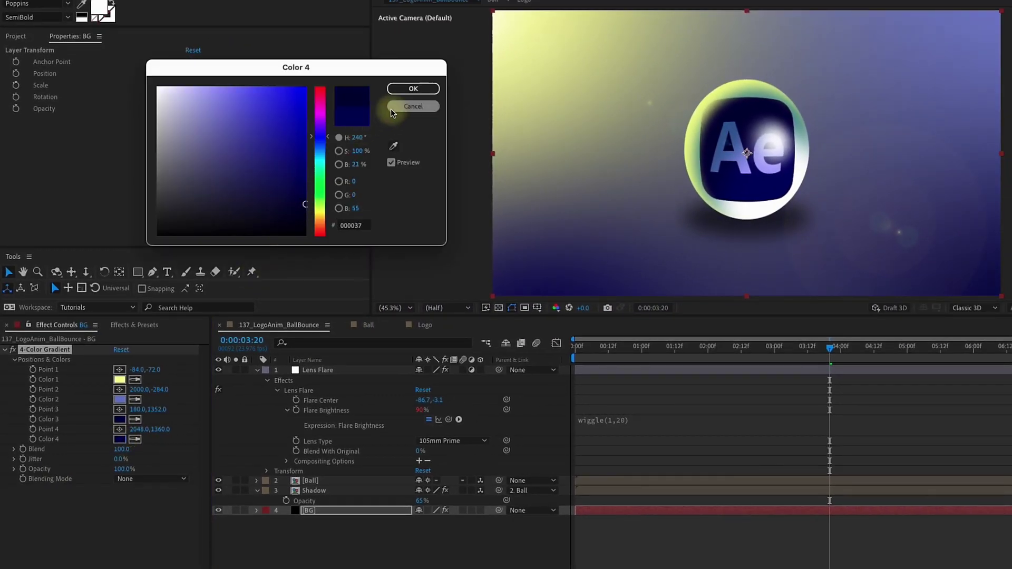
{"action": "left_click", "coordinate": [411, 89]}
- Change the gradient's Color 1 from yellow to orange FFBB7D
{"action": "left_click", "coordinate": [119, 379]}
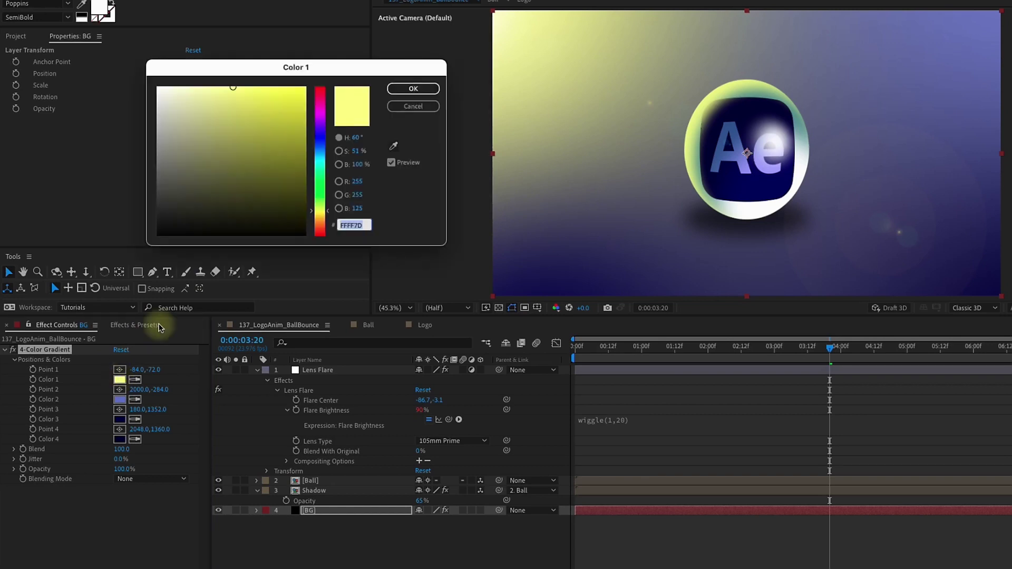
{"action": "left_click_drag", "start_coordinate": [330, 214], "coordinate": [331, 226]}
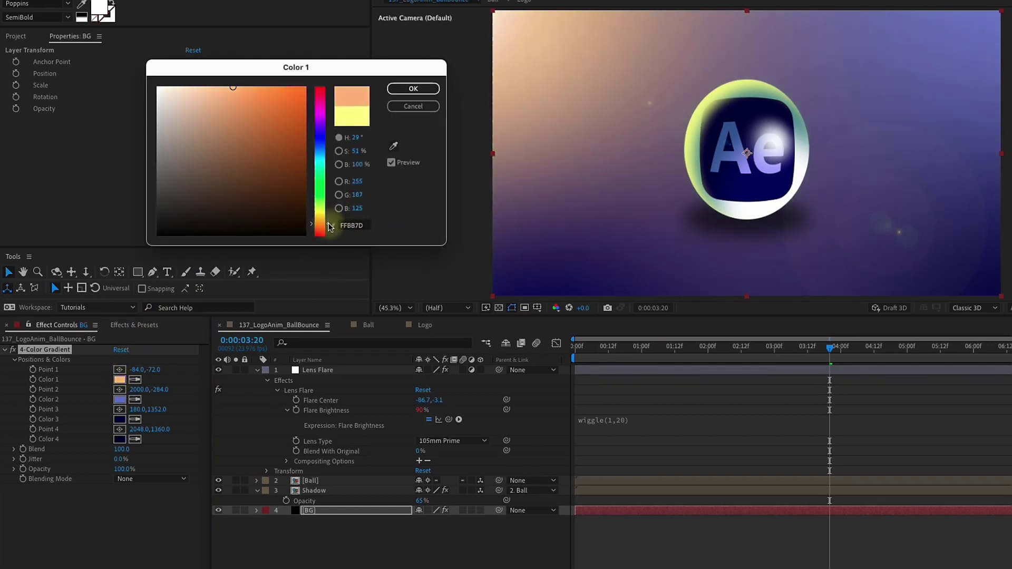
{"action": "left_click", "coordinate": [425, 89]}
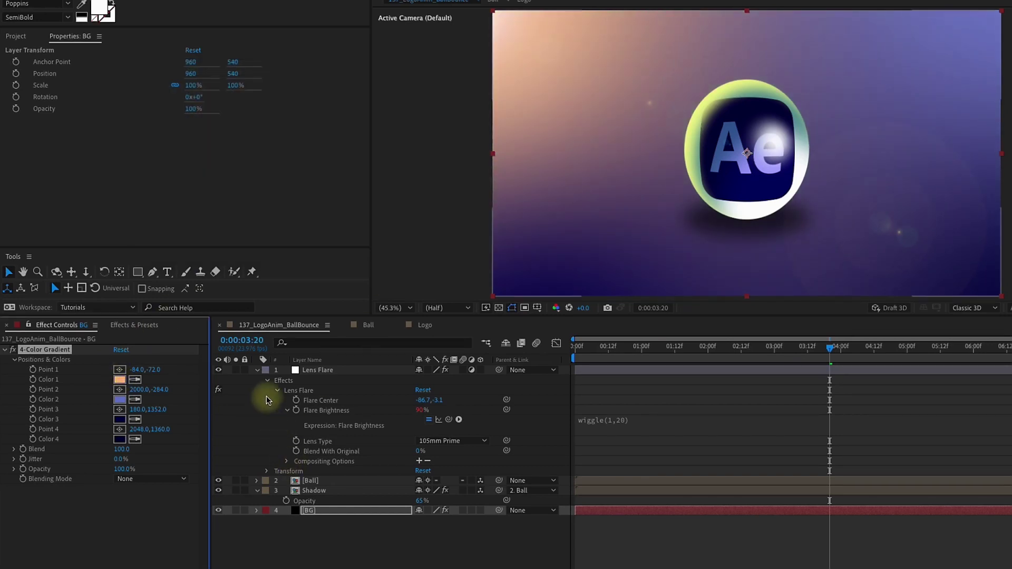
- Eyedrop the background's orange Color 1 into the Ball layer's Inner Shadow colour
{"action": "left_click", "coordinate": [257, 370]}
{"action": "left_click", "coordinate": [314, 391]}
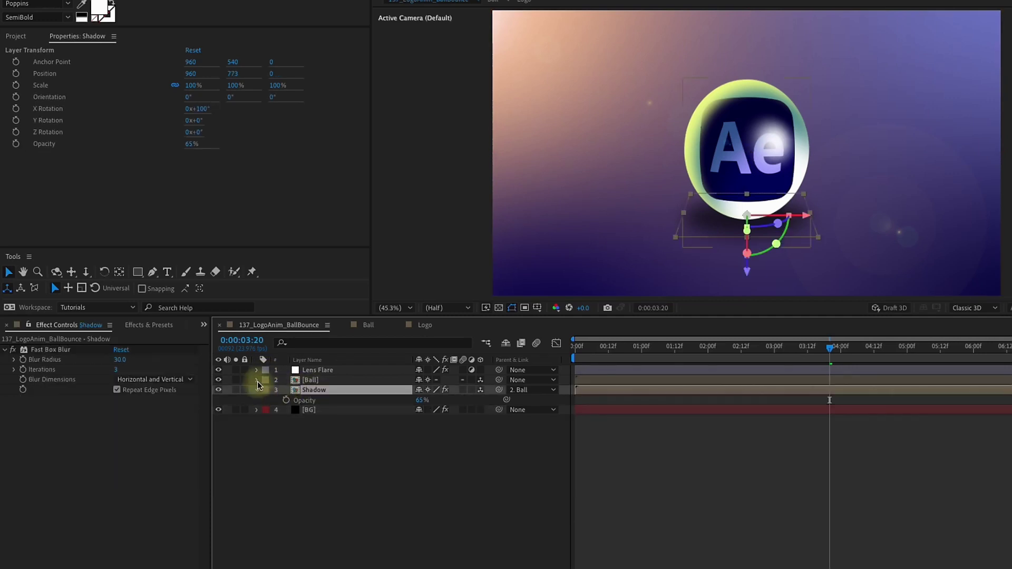
{"action": "left_click", "coordinate": [258, 380]}
{"action": "left_click", "coordinate": [267, 411]}
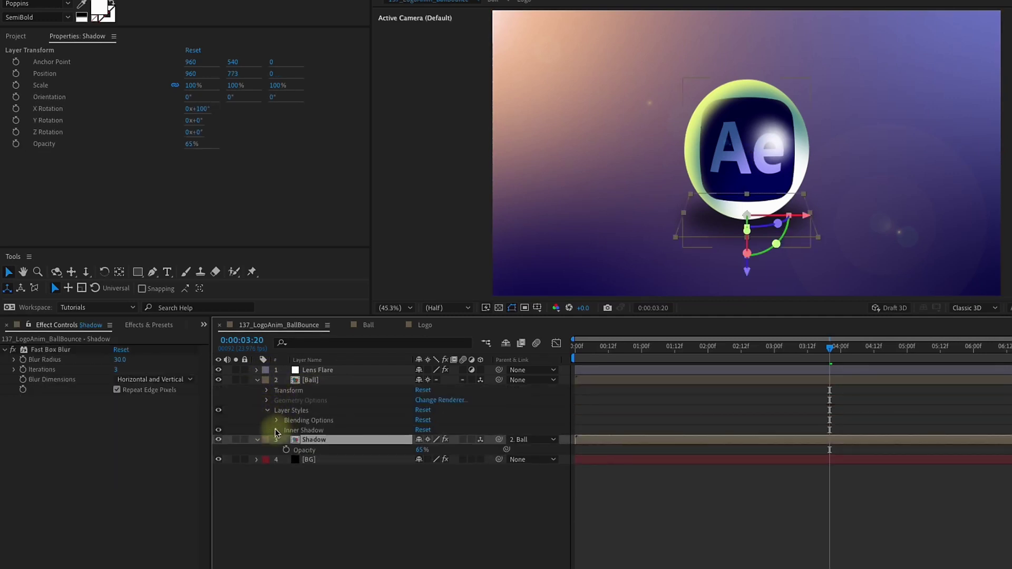
{"action": "left_click", "coordinate": [277, 431]}
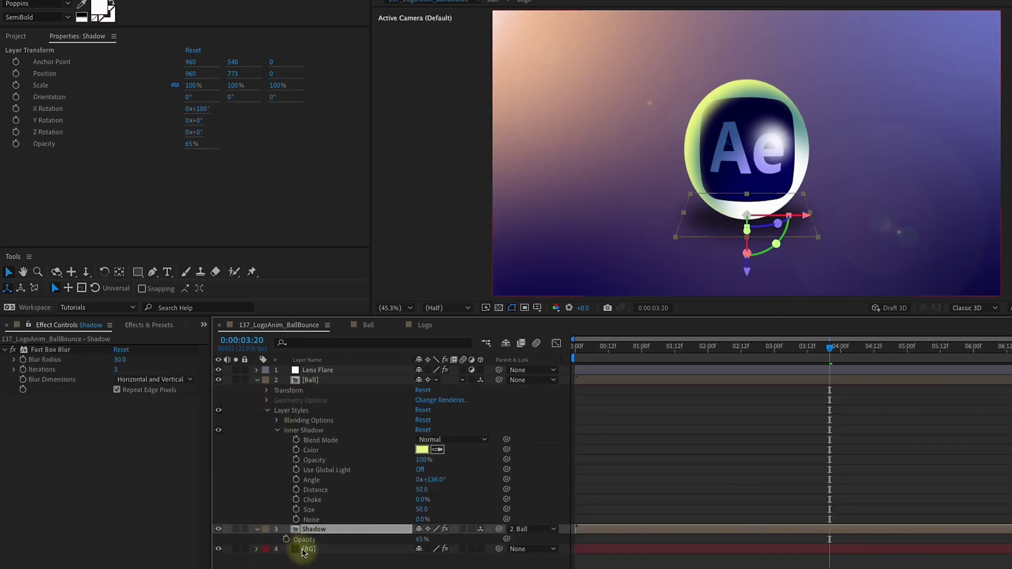
{"action": "left_click", "coordinate": [304, 550]}
{"action": "left_click", "coordinate": [438, 450]}
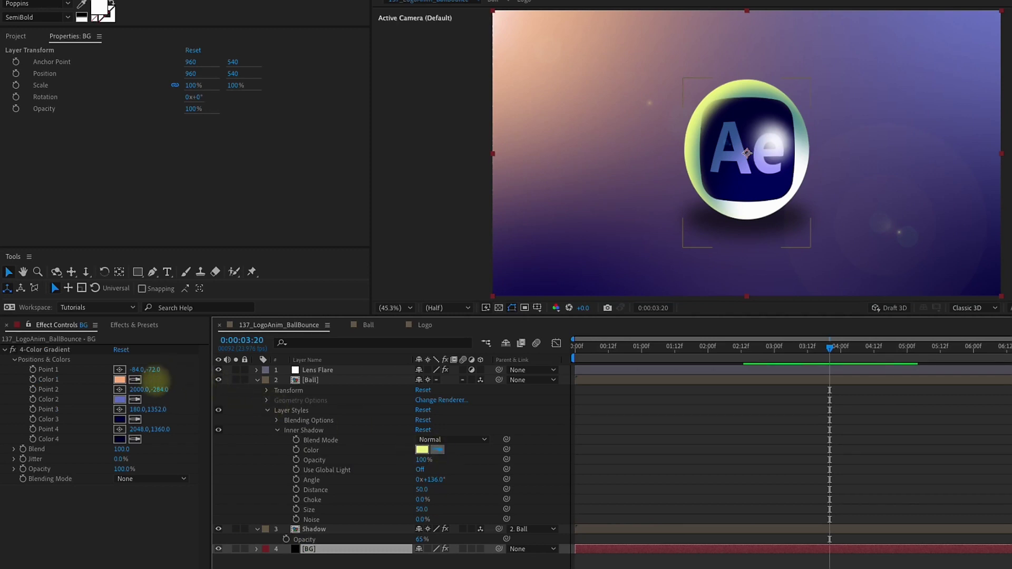
{"action": "left_click", "coordinate": [119, 380]}
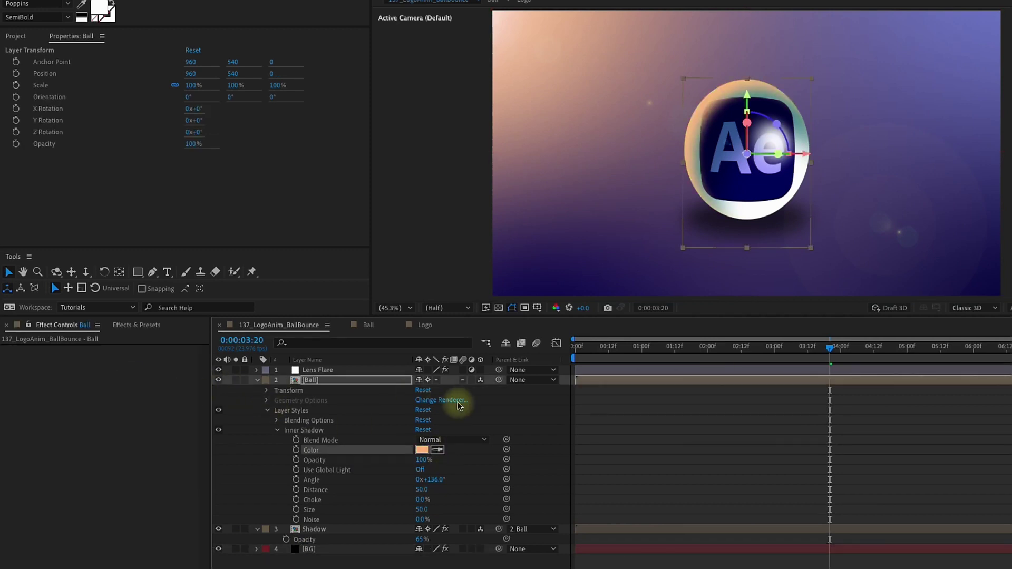
{"action": "left_click", "coordinate": [257, 381]}
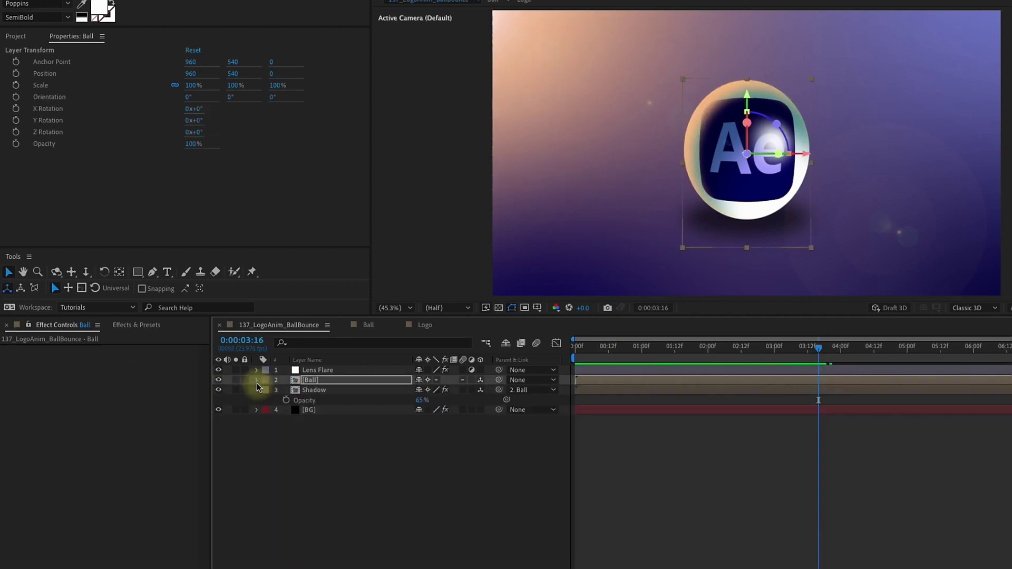
- In the Ball precomp, make the inner Ball's Inner Shadow purple 4E0D66, then return to the main comp
{"action": "double_click", "coordinate": [311, 382]}
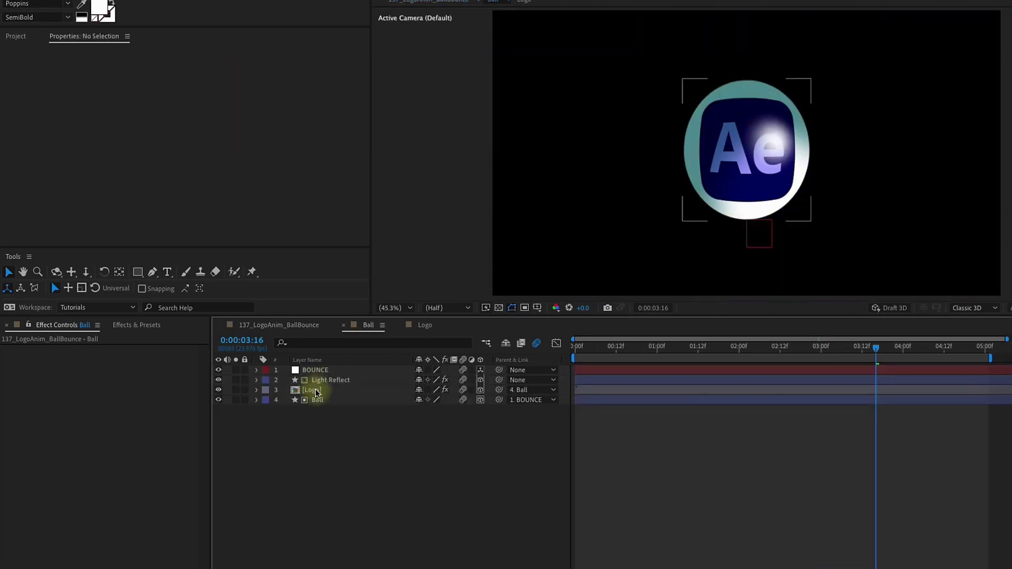
{"action": "left_click", "coordinate": [327, 380]}
{"action": "left_click", "coordinate": [257, 400]}
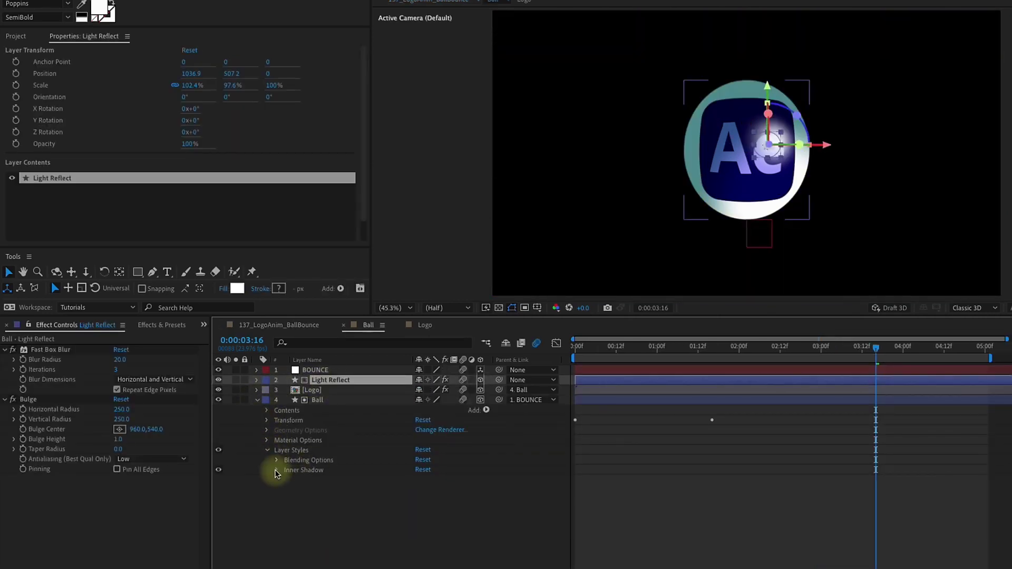
{"action": "left_click", "coordinate": [276, 471]}
{"action": "left_click", "coordinate": [426, 492]}
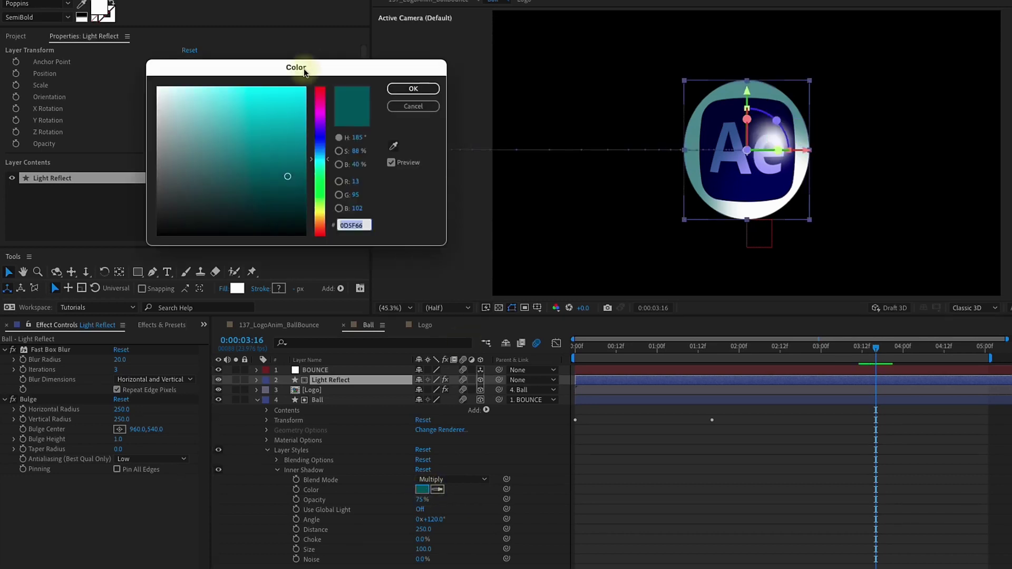
{"action": "left_click", "coordinate": [320, 121]}
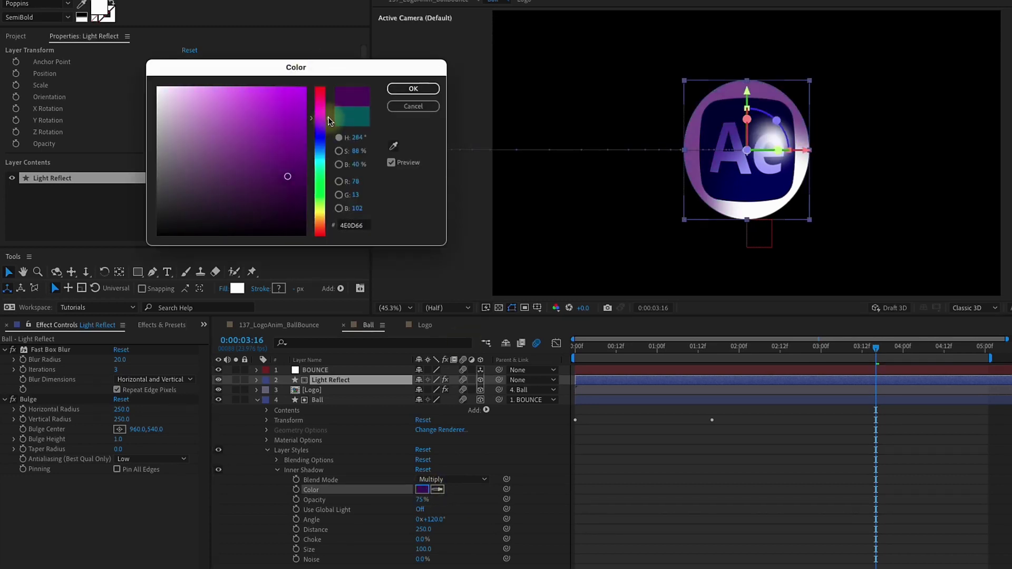
{"action": "left_click", "coordinate": [413, 89]}
{"action": "key", "text": "shift+Escape"}
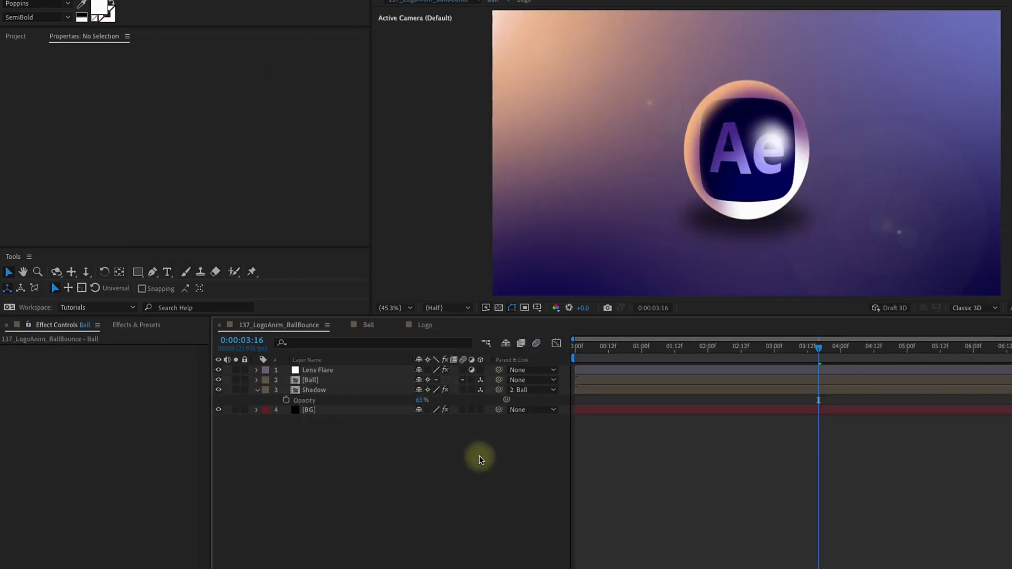
- Move the time indicator to 5:01 and play the bouncing-ball preview
{"action": "left_click", "coordinate": [908, 349]}
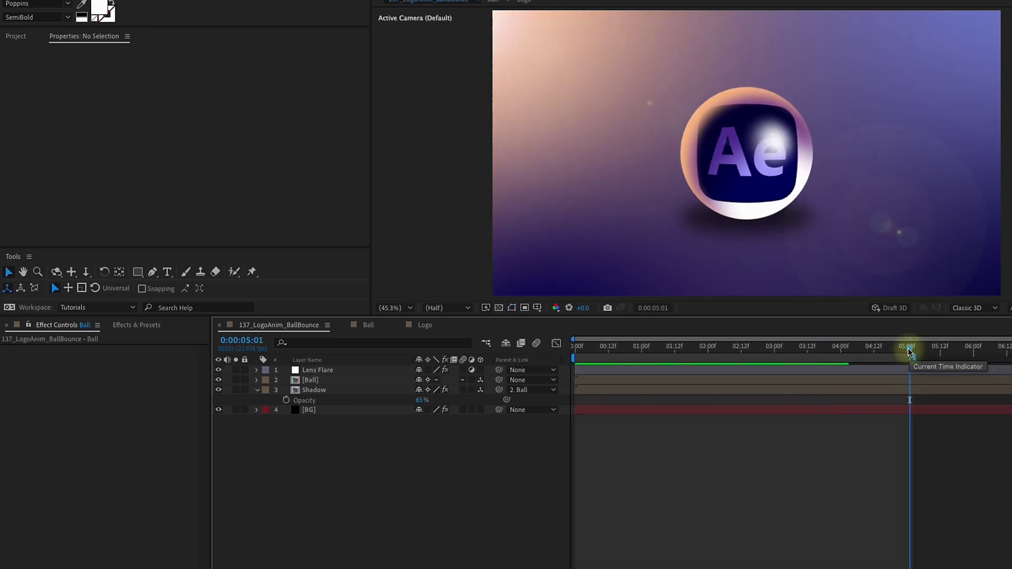
{"action": "key", "text": "space"}
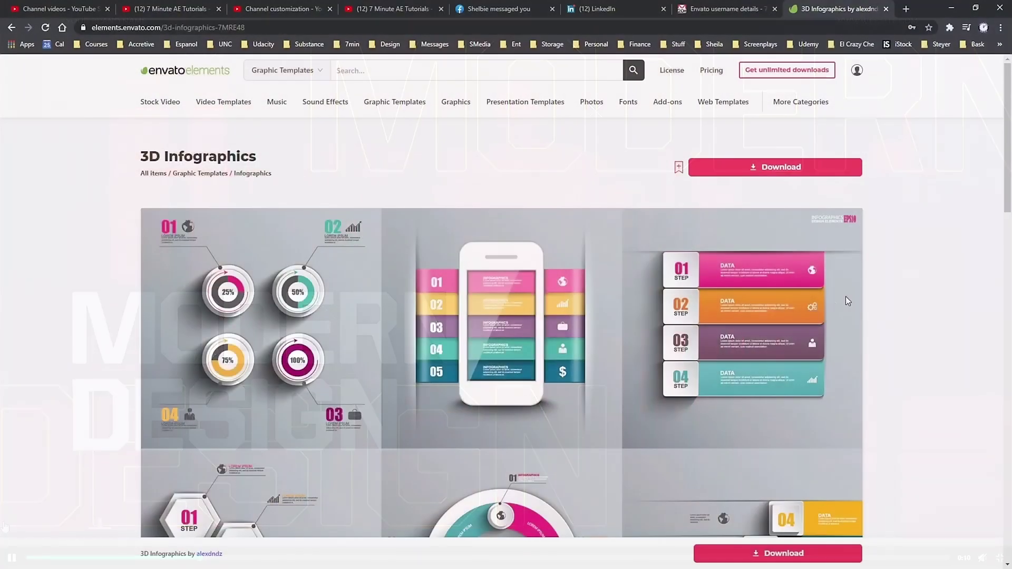
- Scroll through the Envato Elements item pages to reach the Music listing showing Pizzicato Comedy and Days of Light
{"action": "scroll", "coordinate": [845, 296], "scroll_direction": "down", "scroll_amount": 6}
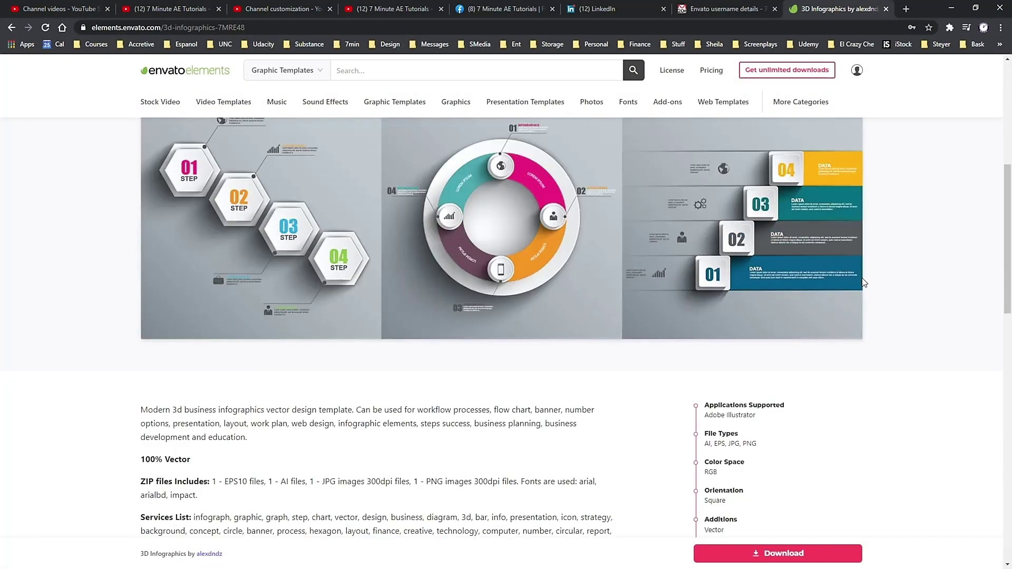
{"action": "scroll", "coordinate": [865, 283], "scroll_direction": "down", "scroll_amount": 2}
{"action": "scroll", "coordinate": [865, 280], "scroll_direction": "up", "scroll_amount": 5}
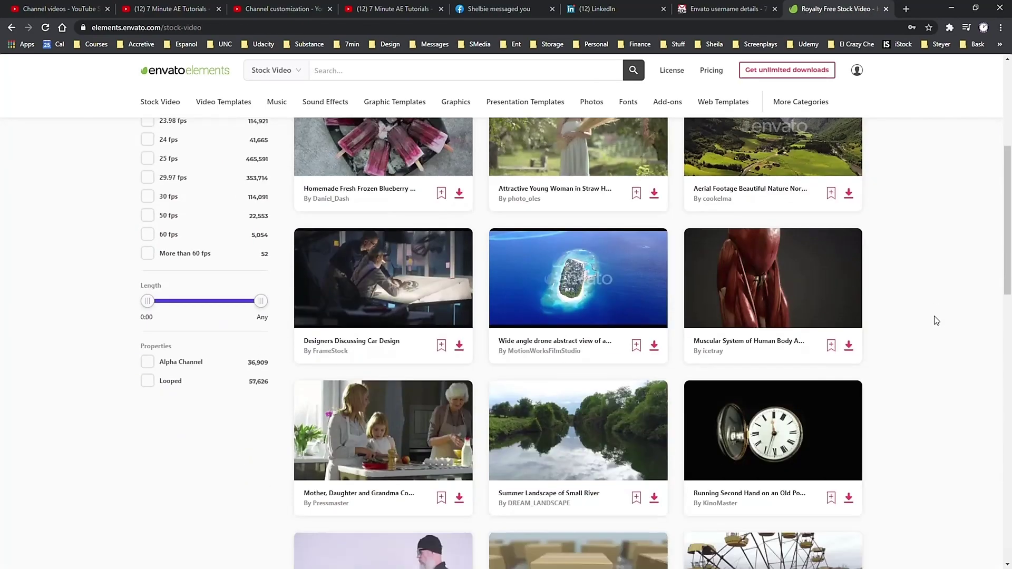
{"action": "scroll", "coordinate": [935, 319], "scroll_direction": "down", "scroll_amount": 2}
{"action": "scroll", "coordinate": [938, 317], "scroll_direction": "down", "scroll_amount": 5}
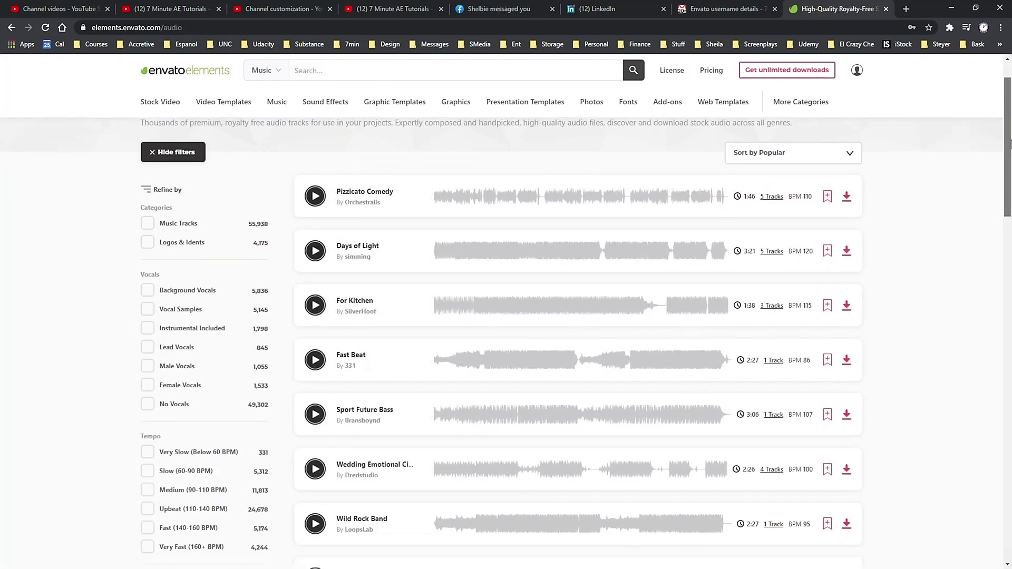
- Play and pause the Ice Skating Spins 3 sound effect, then filter to Futuristic and Transitions & Movement sounds
{"action": "left_click_drag", "start_coordinate": [1010, 143], "coordinate": [1000, 312]}
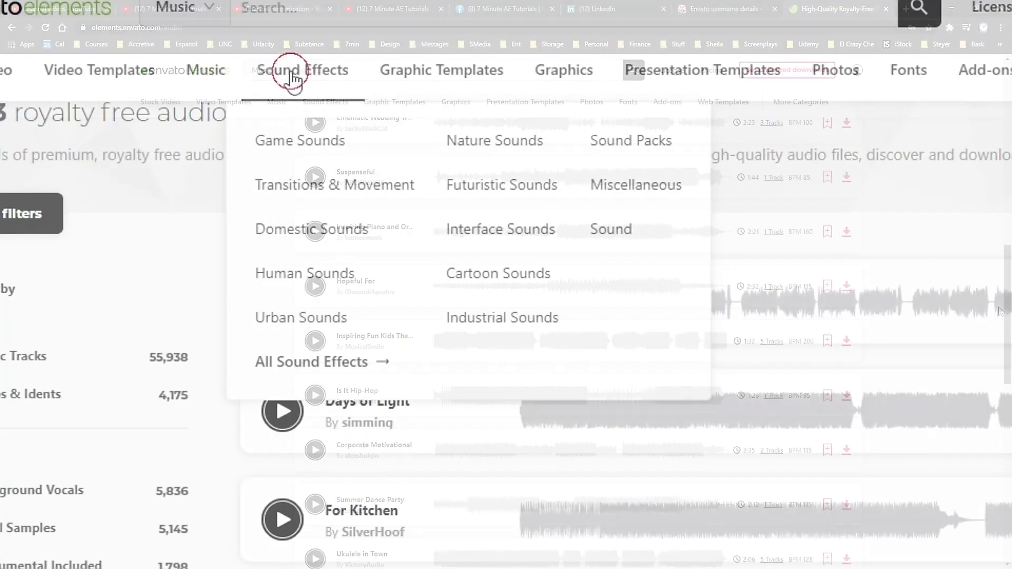
{"action": "left_click", "coordinate": [326, 103]}
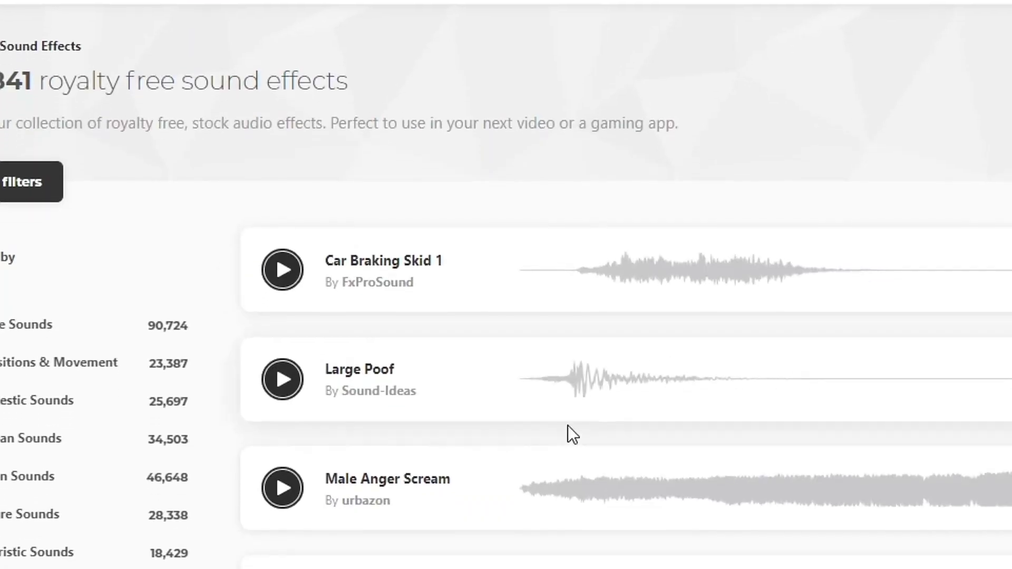
{"action": "scroll", "coordinate": [568, 426], "scroll_direction": "down", "scroll_amount": 5}
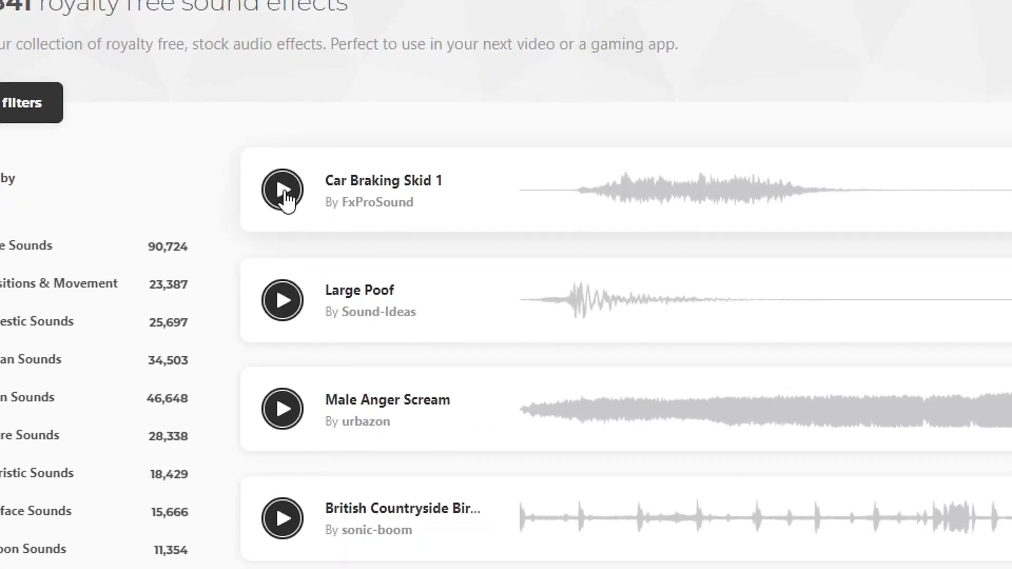
{"action": "left_click", "coordinate": [284, 342]}
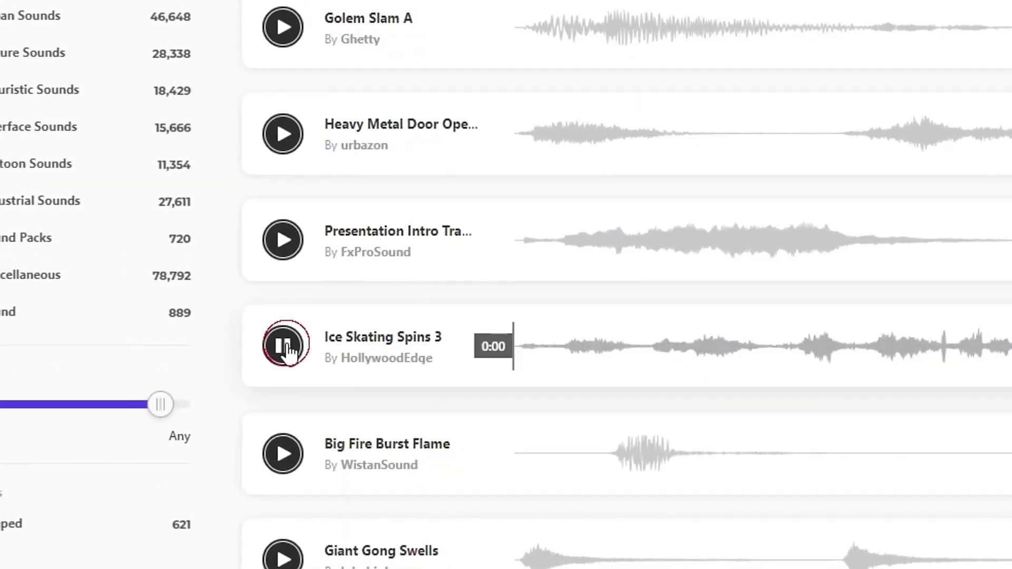
{"action": "left_click", "coordinate": [291, 362]}
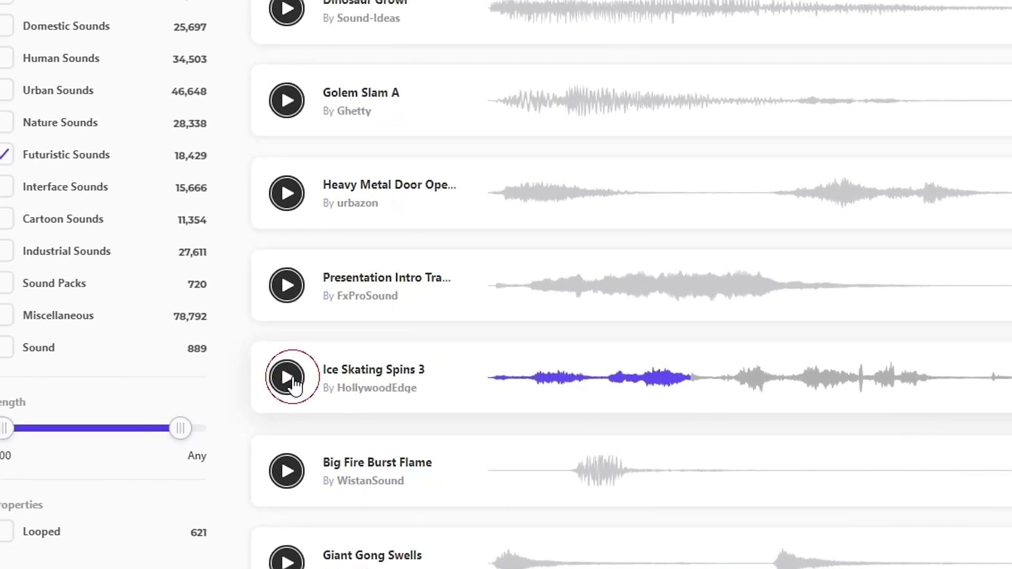
{"action": "left_click", "coordinate": [0, 119]}
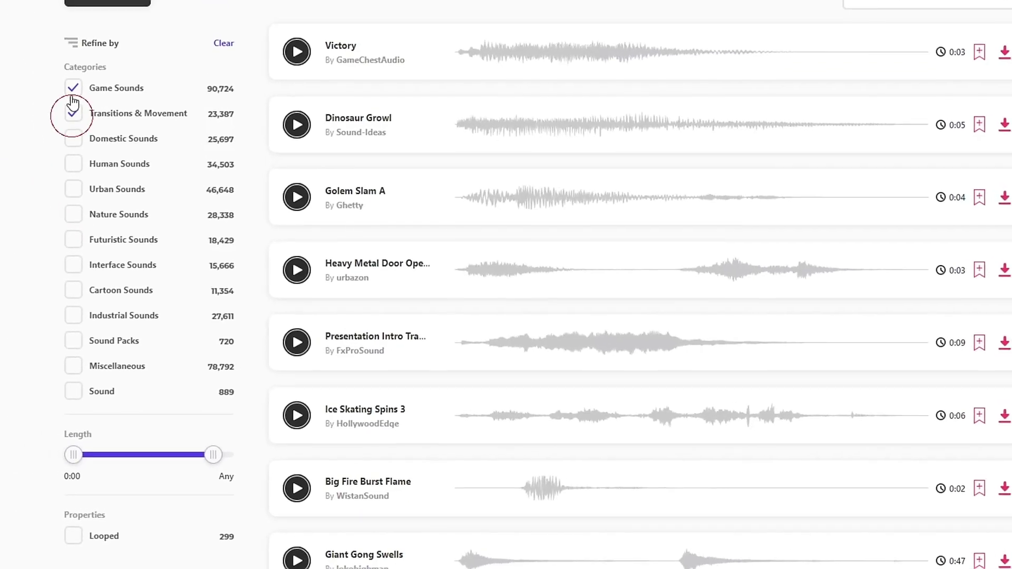
{"action": "left_click", "coordinate": [36, 24]}
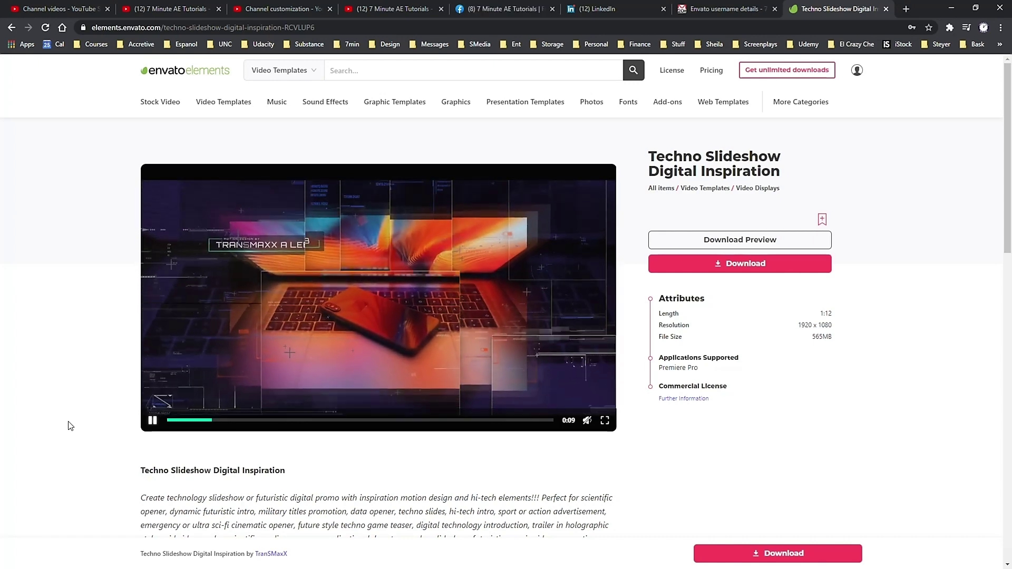
- Go back through the Hi-Tech, Corporate, Modern, Magic Swish and Christmas template pages to Action Elements
{"action": "left_click", "coordinate": [11, 29]}
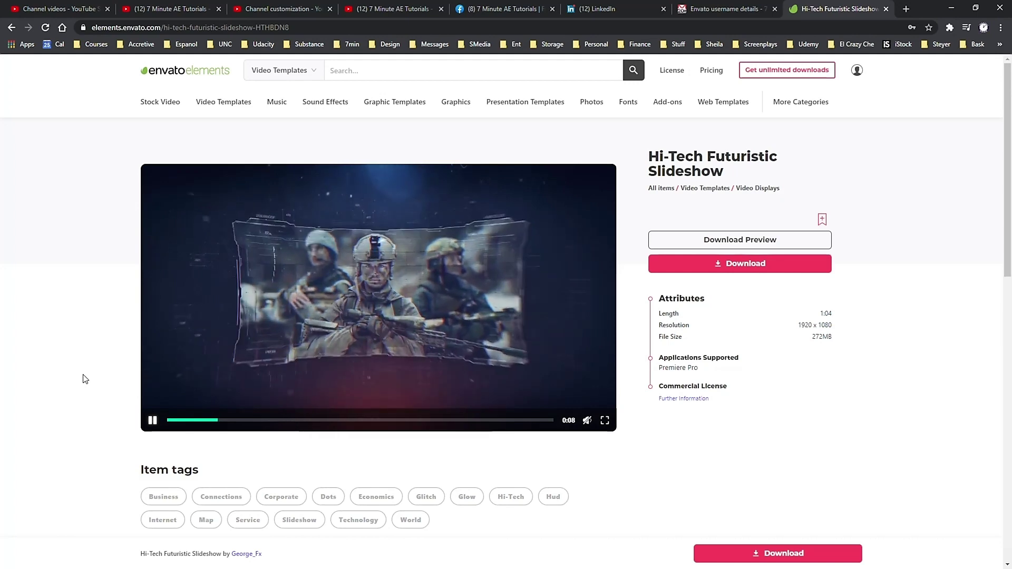
{"action": "key", "text": "alt+Left"}
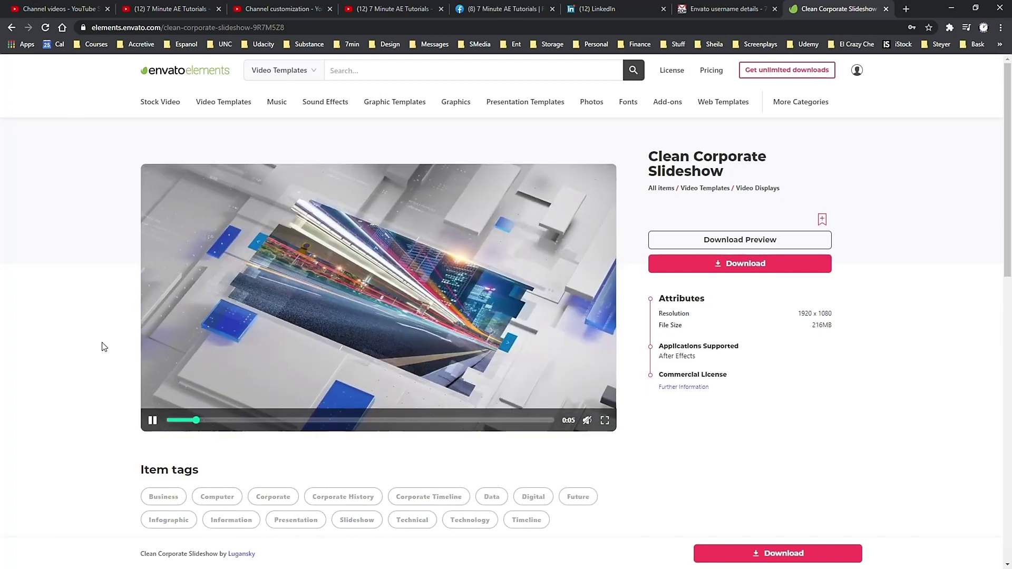
{"action": "key", "text": "alt+Left"}
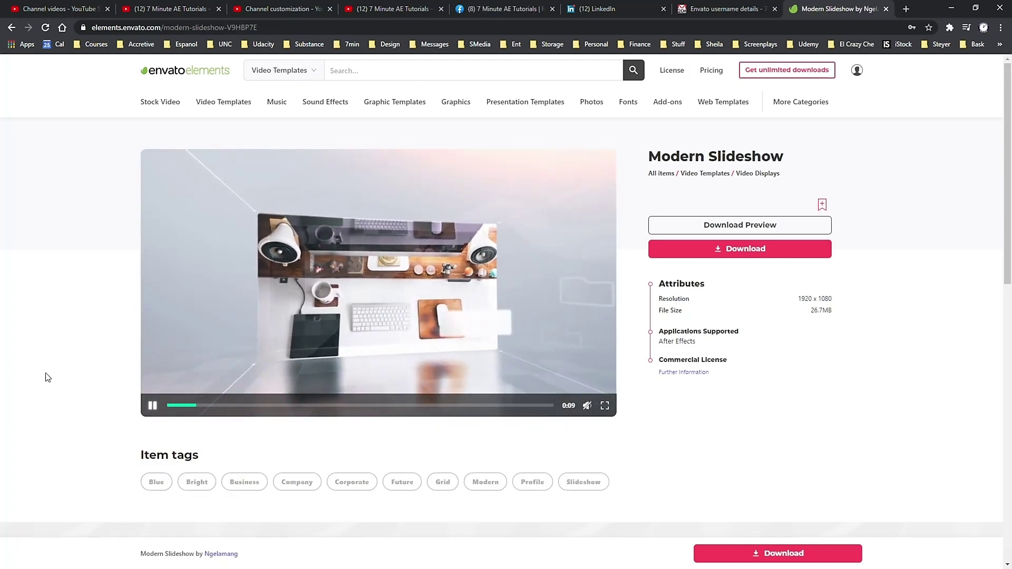
{"action": "key", "text": "alt+Left"}
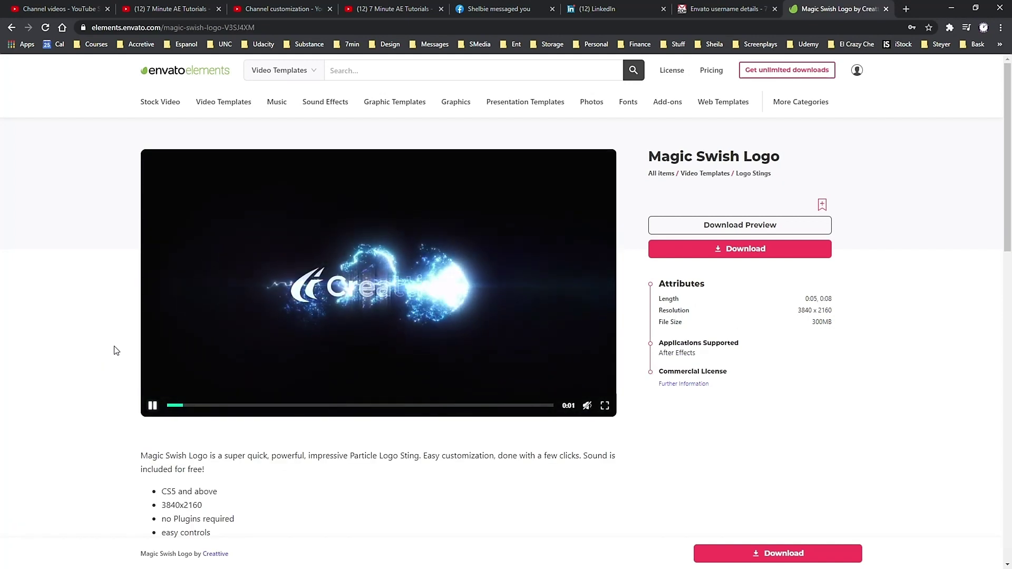
{"action": "key", "text": "alt+Left"}
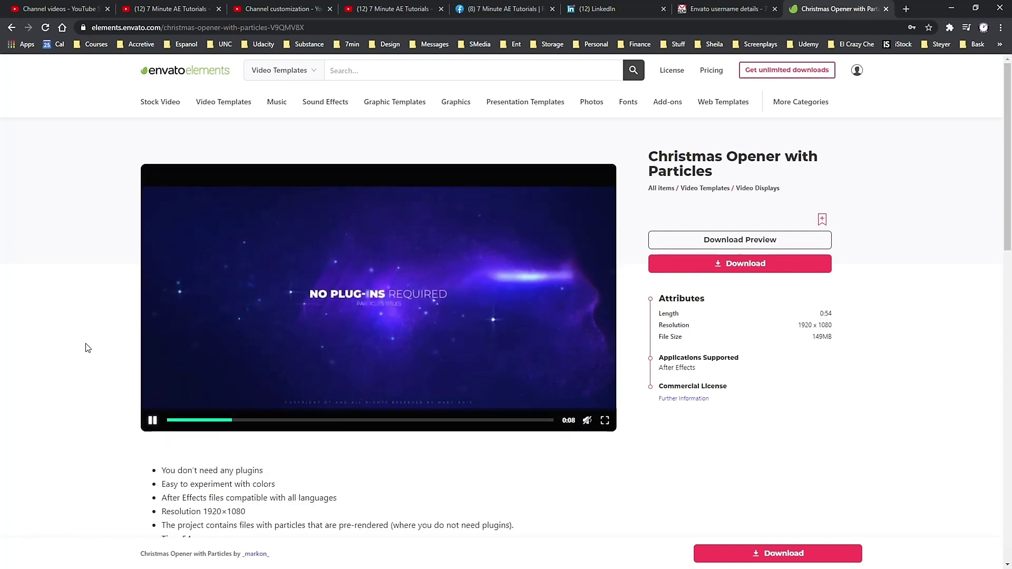
{"action": "key", "text": "alt+Left"}
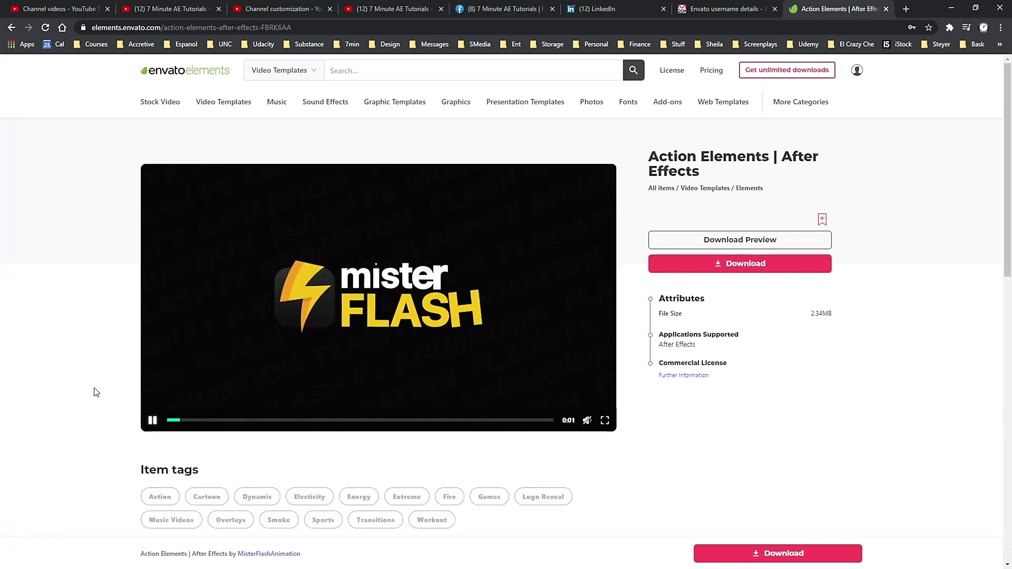